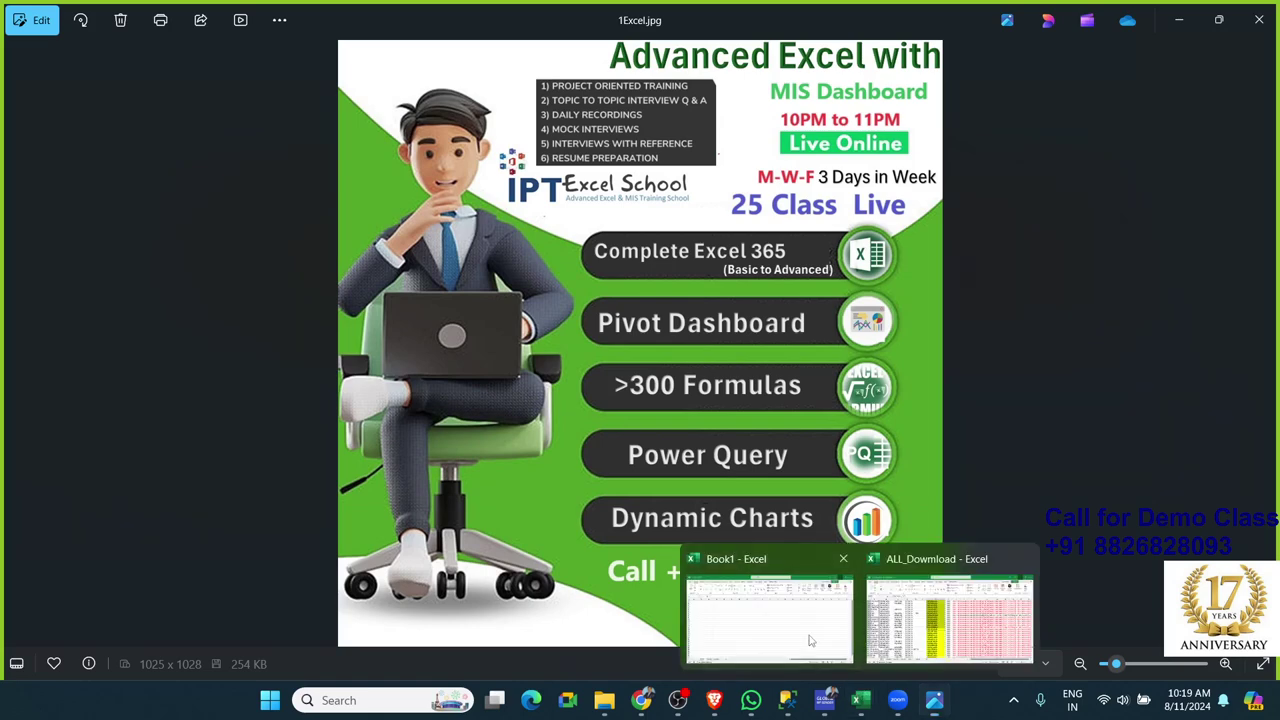
# Switch from Photos to the Book1 workbook and select the range I8:O20
pyautogui.click(811, 641)
pyautogui.moveTo(517, 314); pyautogui.dragTo(870, 498)
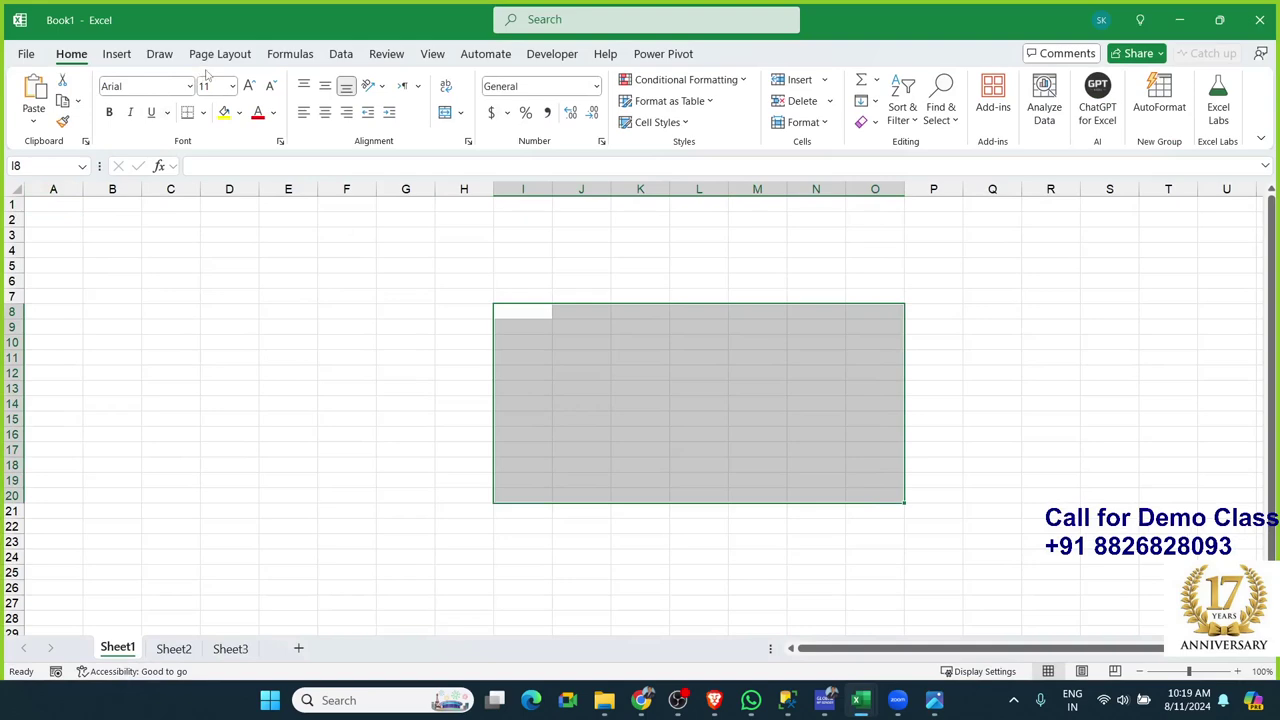
# Add an empty comment to cell I8 from the Review tab, then select E4
pyautogui.click(341, 54)
pyautogui.click(386, 54)
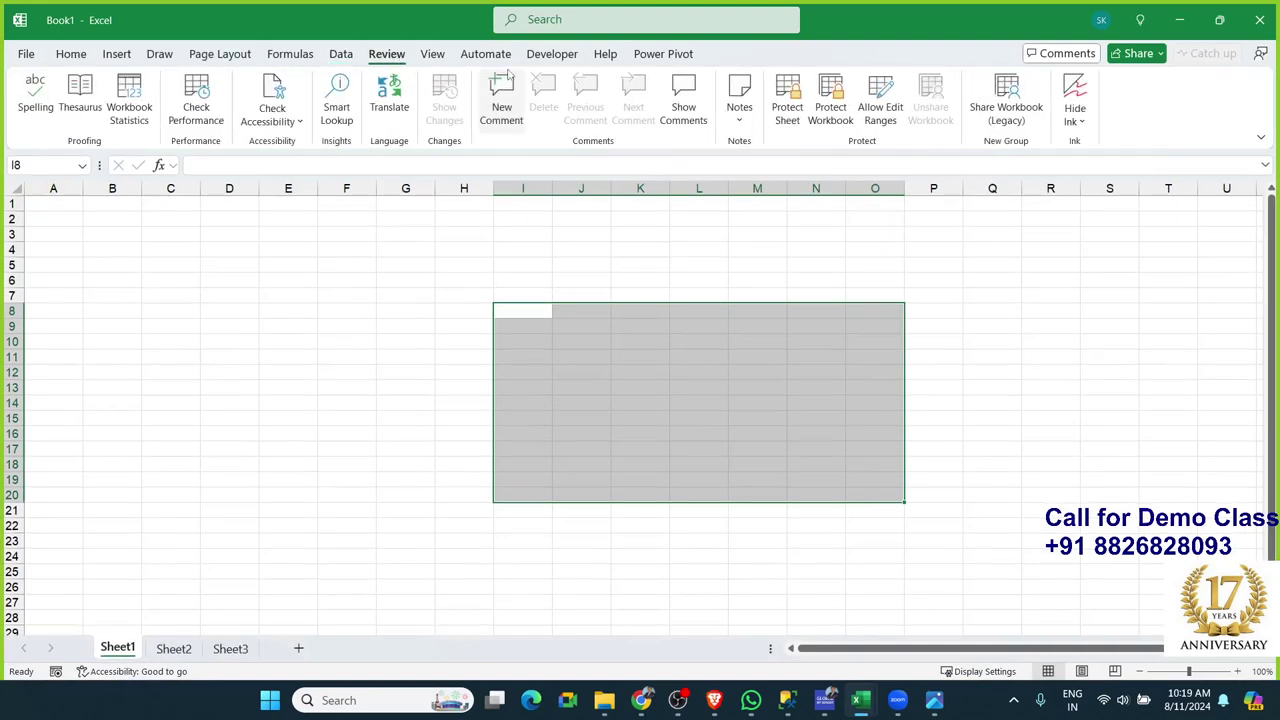
pyautogui.click(503, 95)
pyautogui.press('Escape')
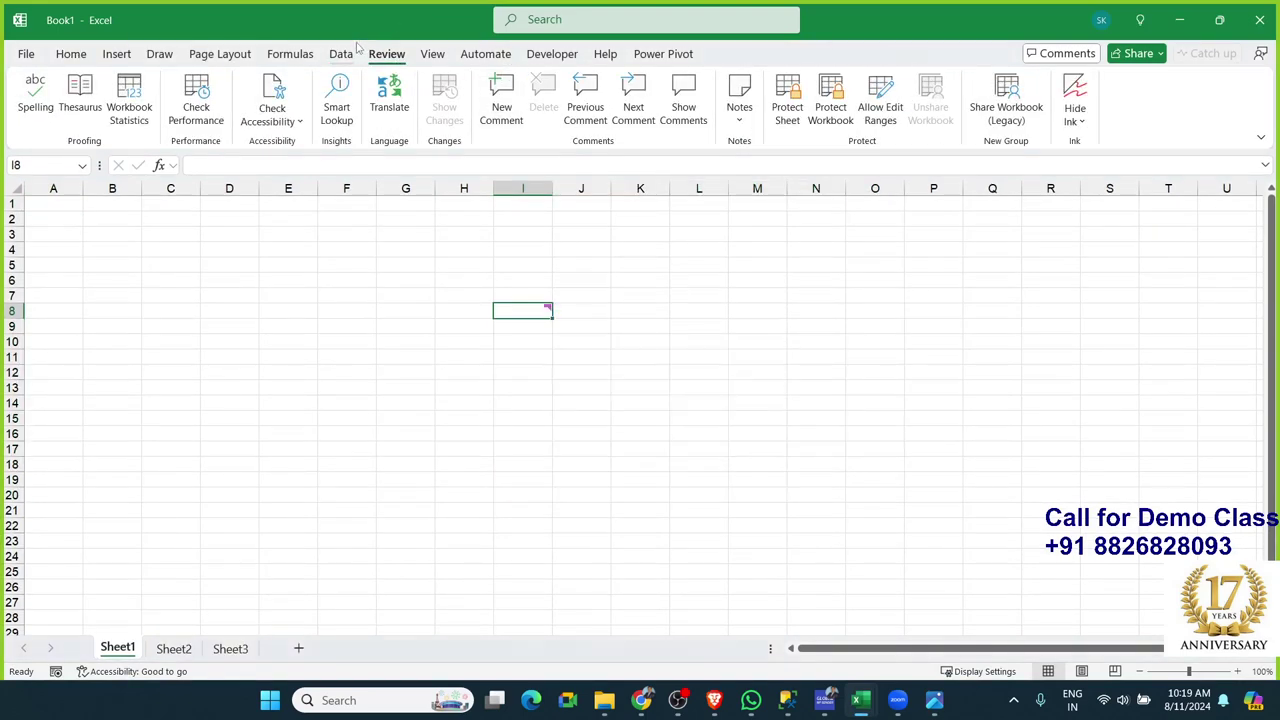
pyautogui.click(265, 247)
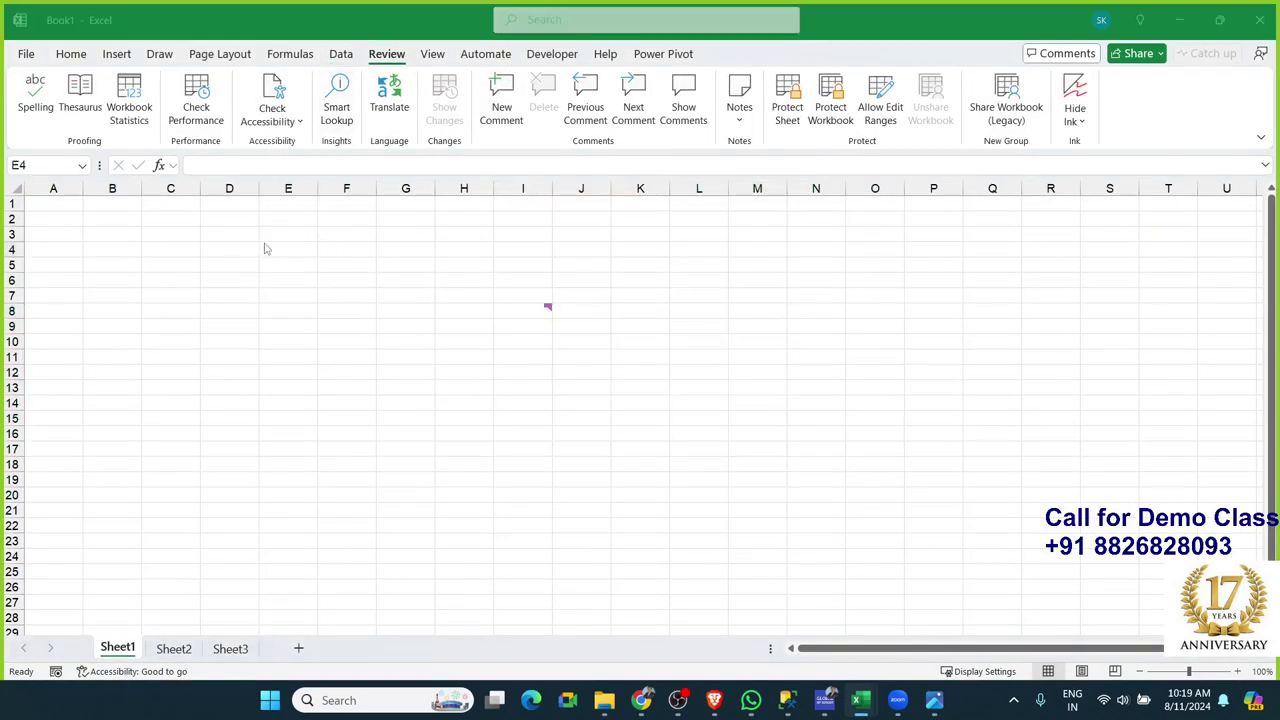
# Glance at the course flyer in Photos, then return to the Excel workbook
pyautogui.hotkey('alt', 'Tab')
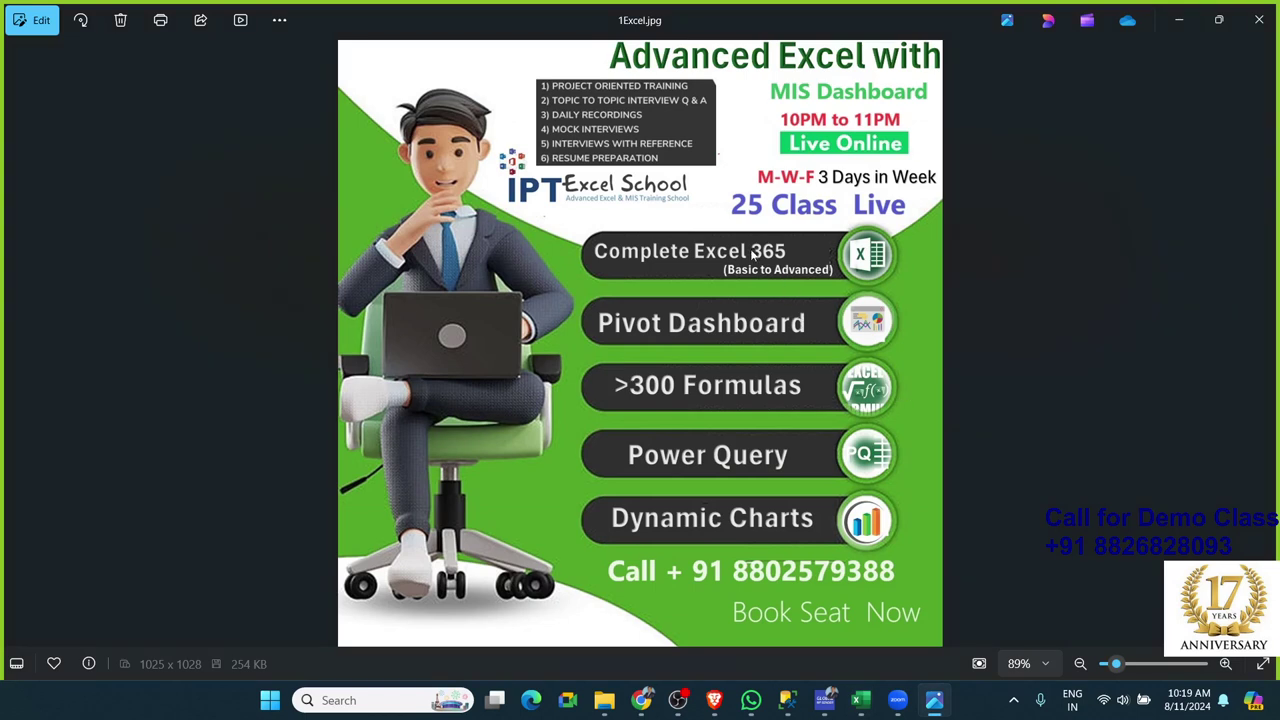
pyautogui.click(645, 337)
pyautogui.click(645, 337)
pyautogui.click(645, 337)
pyautogui.hotkey('alt', 'Tab')
# Open Dashboard-11 from the Recent list and view its Support and Dashboard sheets
pyautogui.click(214, 285)
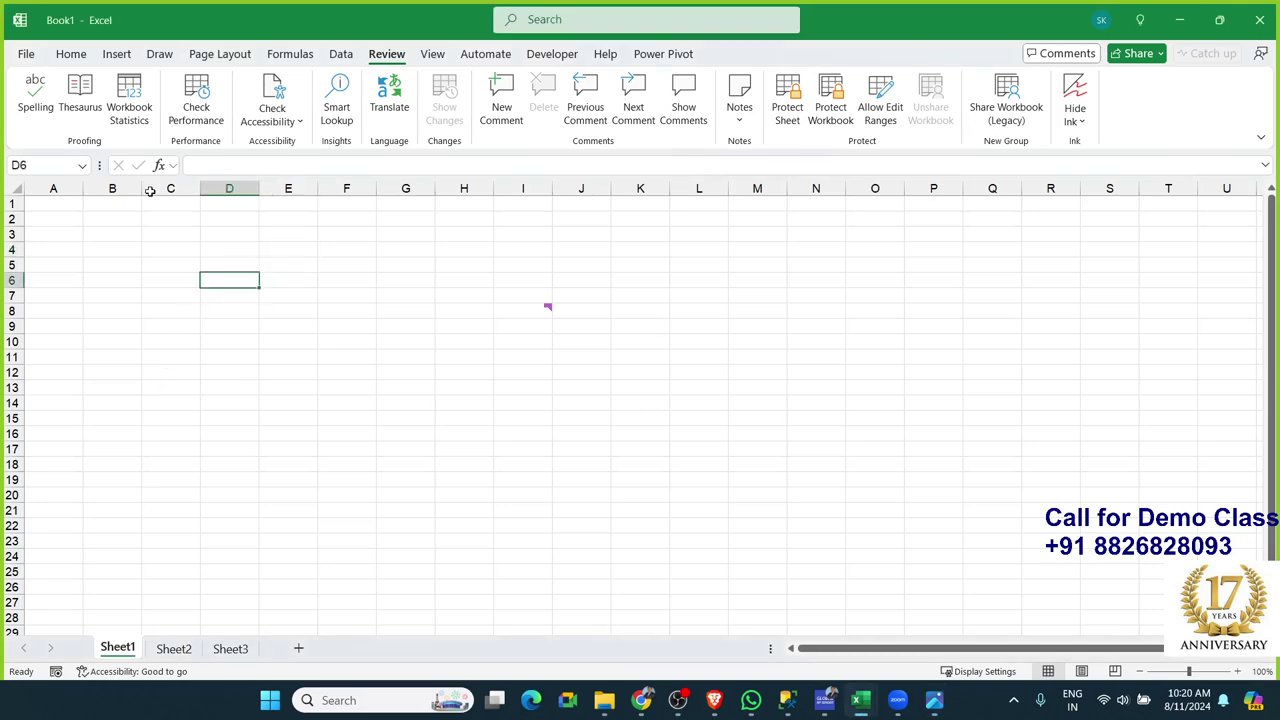
pyautogui.click(26, 54)
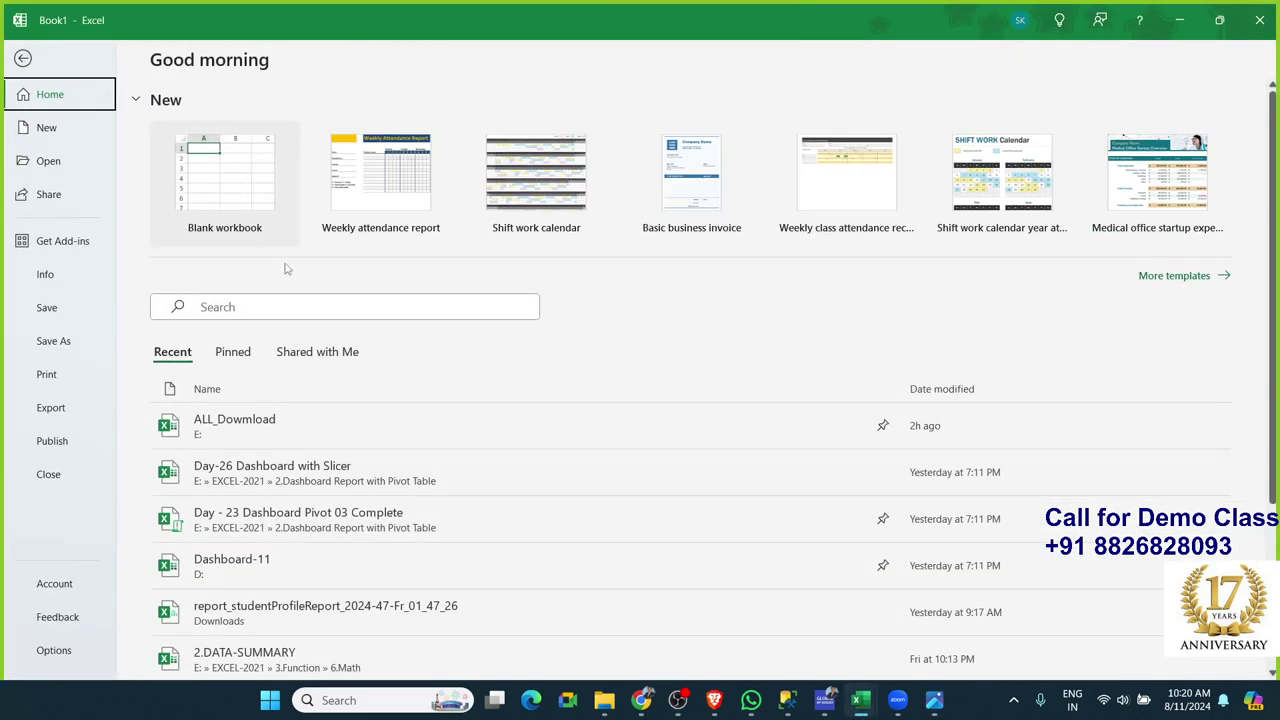
pyautogui.click(300, 514)
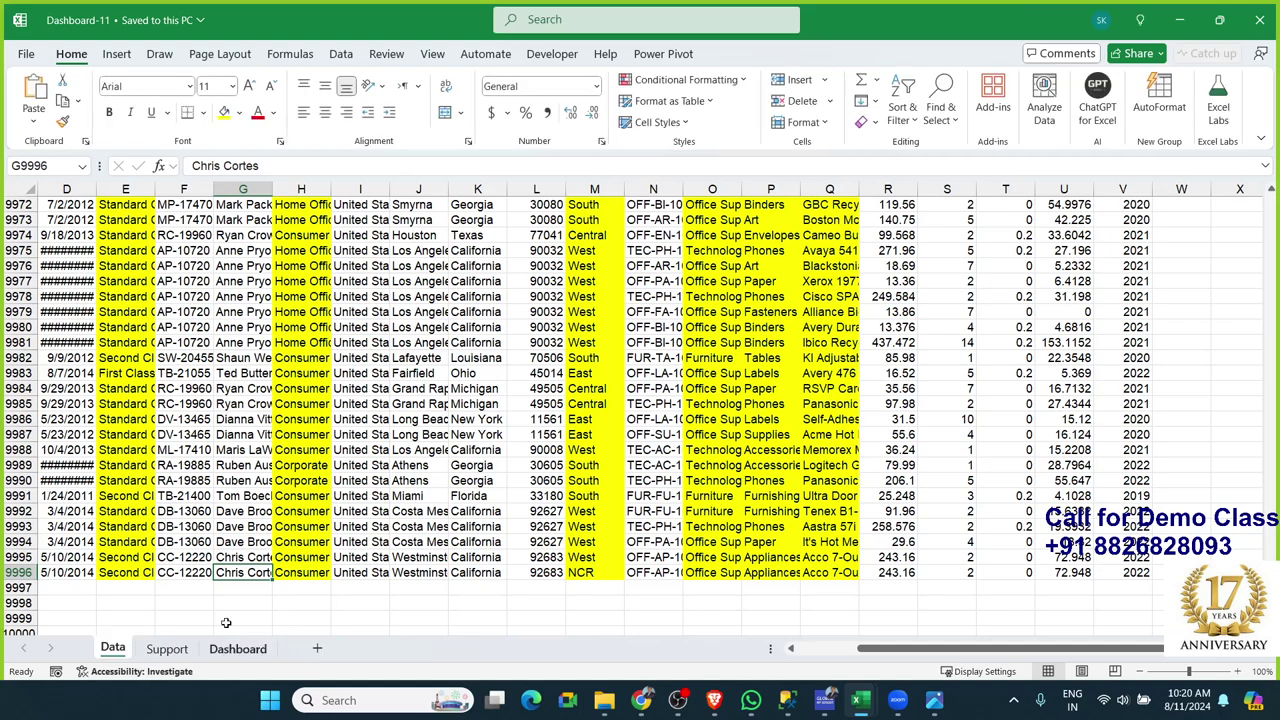
pyautogui.click(167, 649)
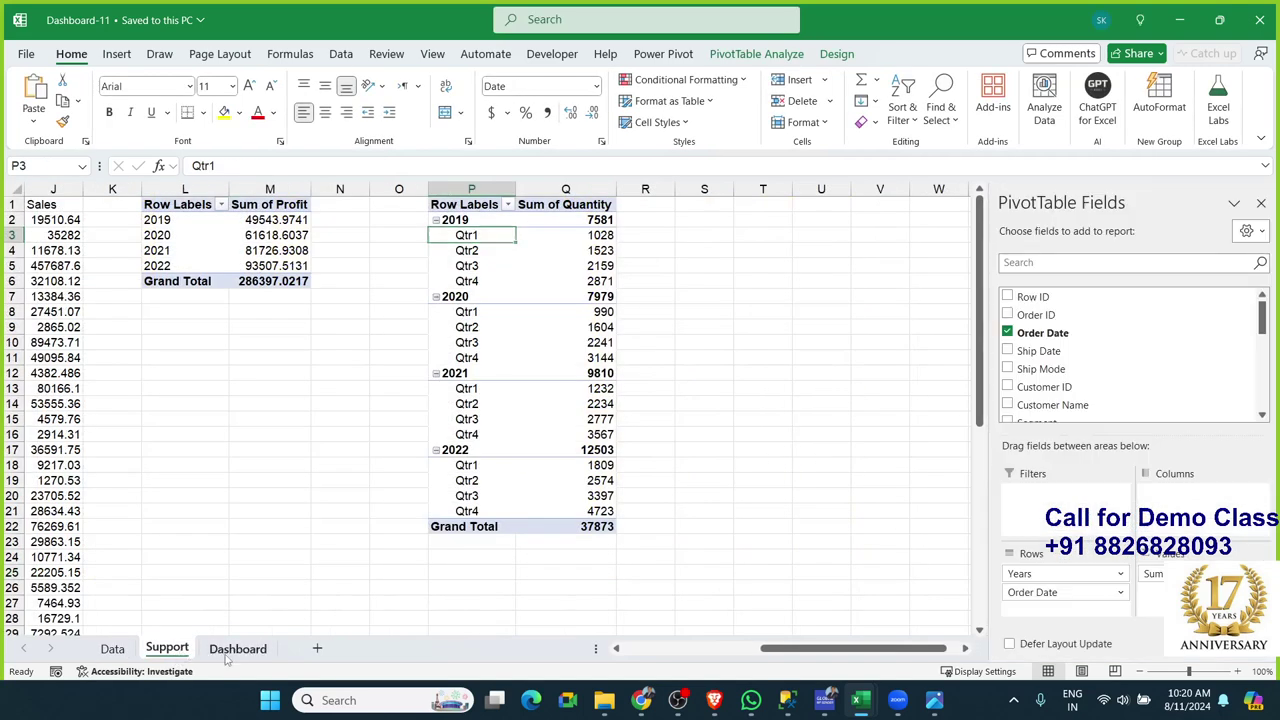
pyautogui.click(238, 649)
# Filter the dashboard's Segment slicer to Consumer, then return to the File start page
pyautogui.scroll(-1, 322, 541)
pyautogui.scroll(-3, 335, 535)
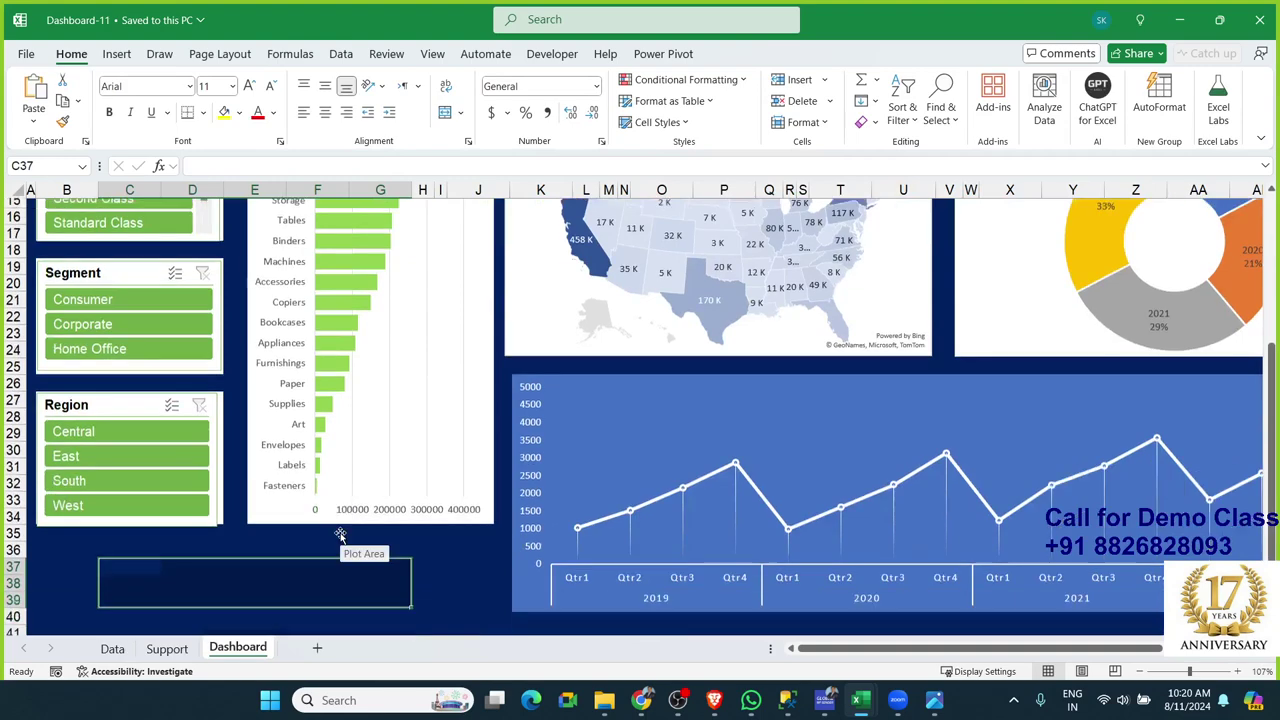
pyautogui.scroll(4, 340, 531)
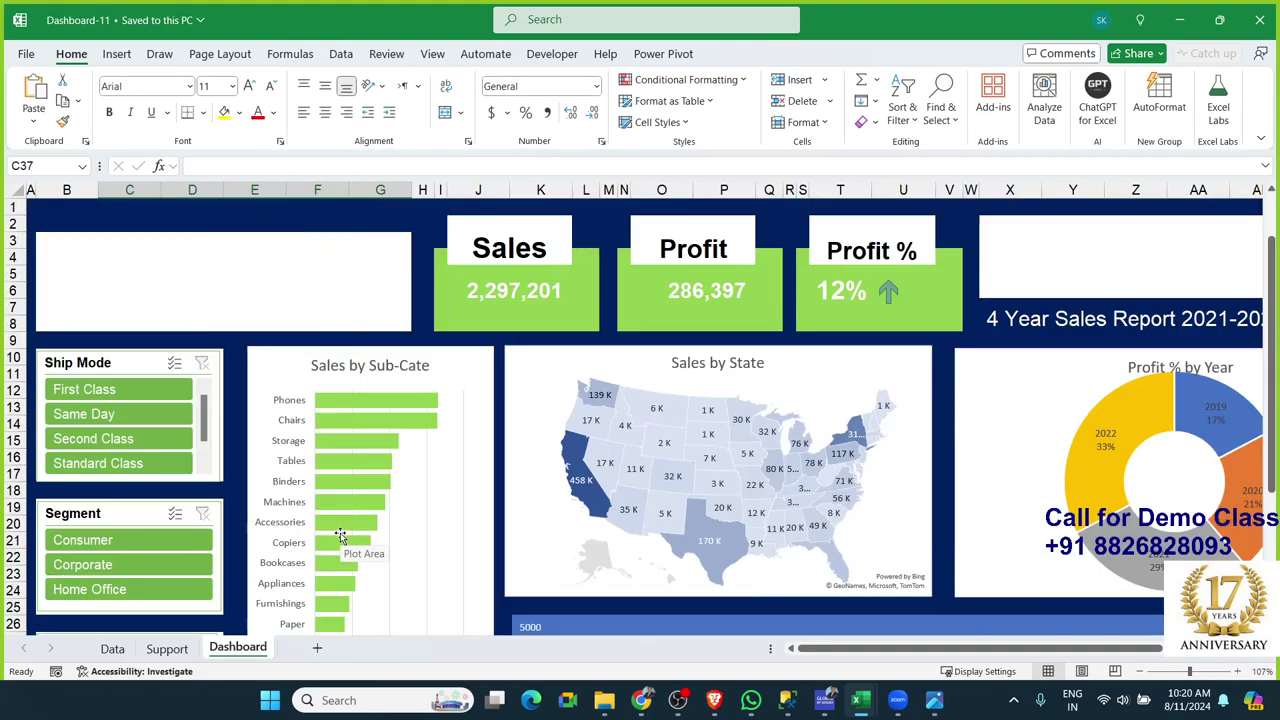
pyautogui.click(60, 545)
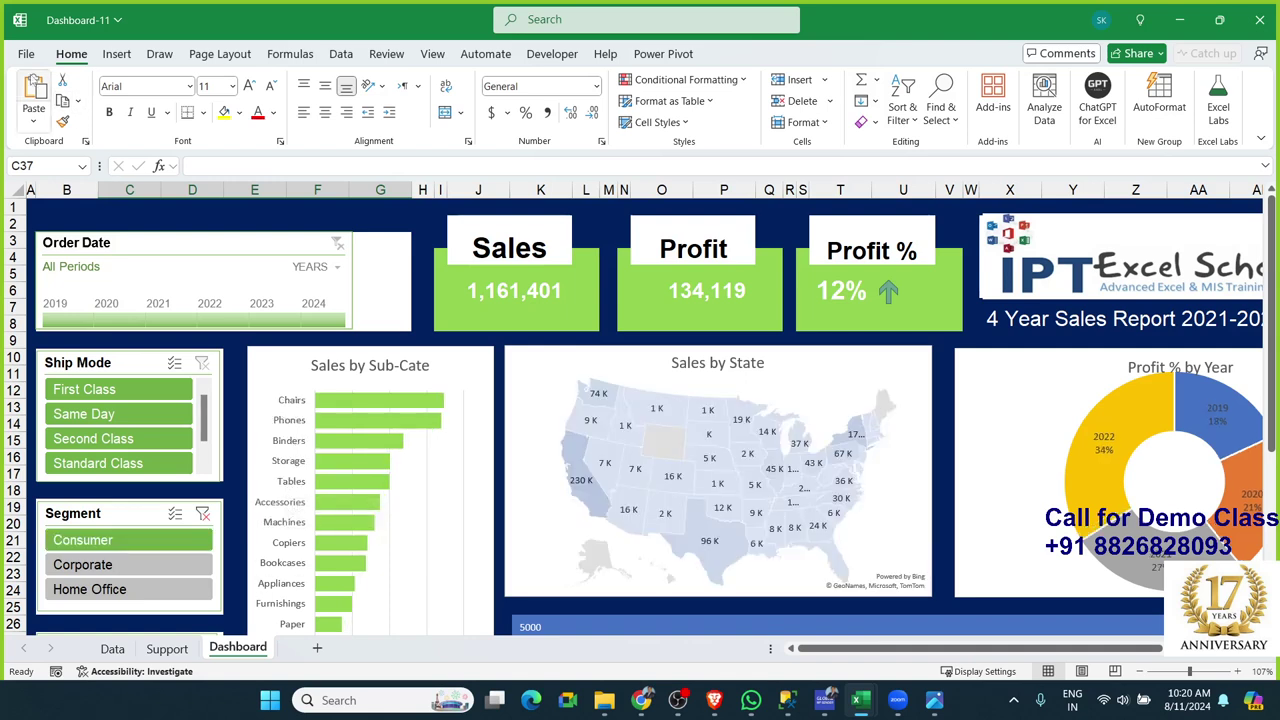
pyautogui.click(26, 55)
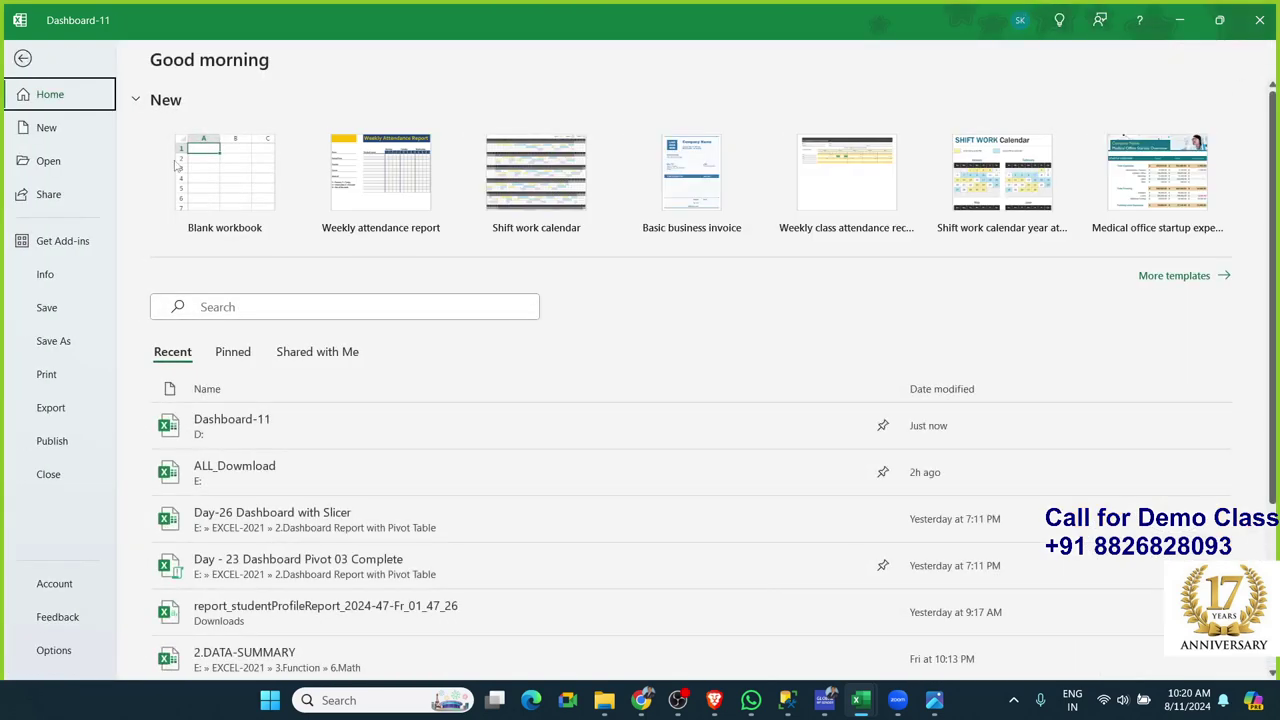
# Open Day - 23 Dashboard Pivot 03 Complete, scroll its dashboard, then bring up the flyer in Photos
pyautogui.scroll(-1, 329, 386)
pyautogui.scroll(-1, 323, 386)
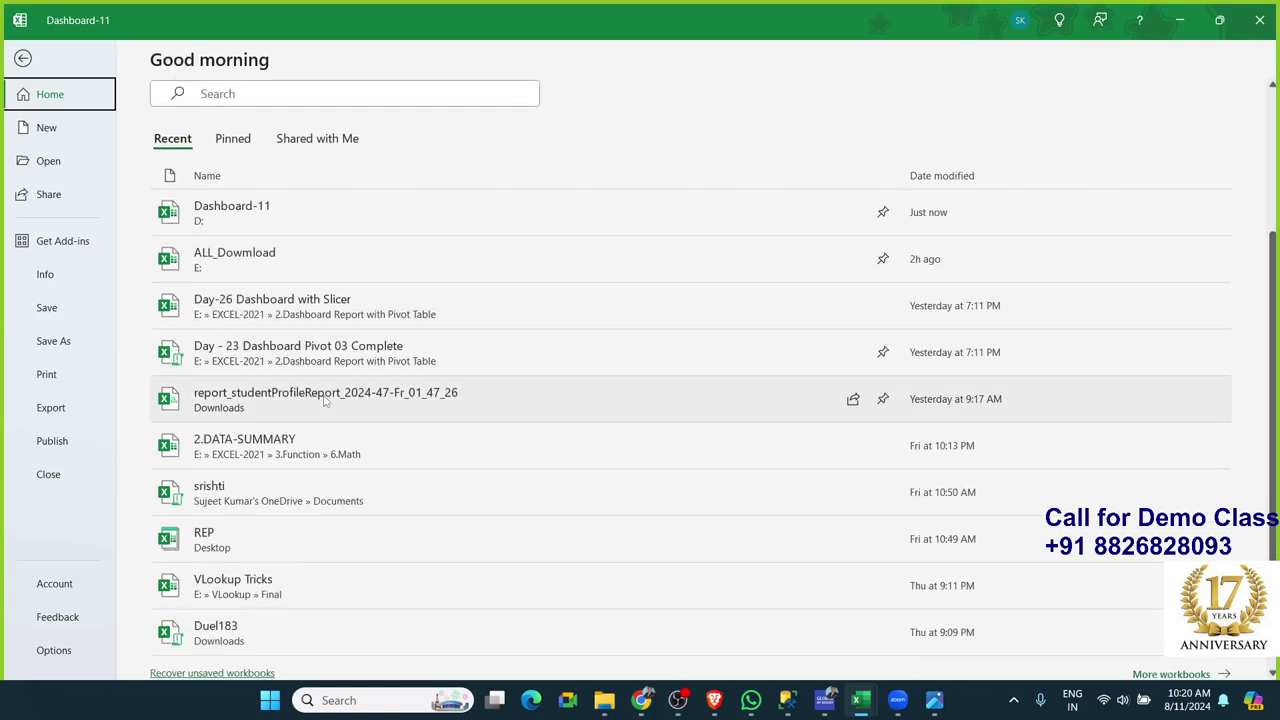
pyautogui.click(316, 368)
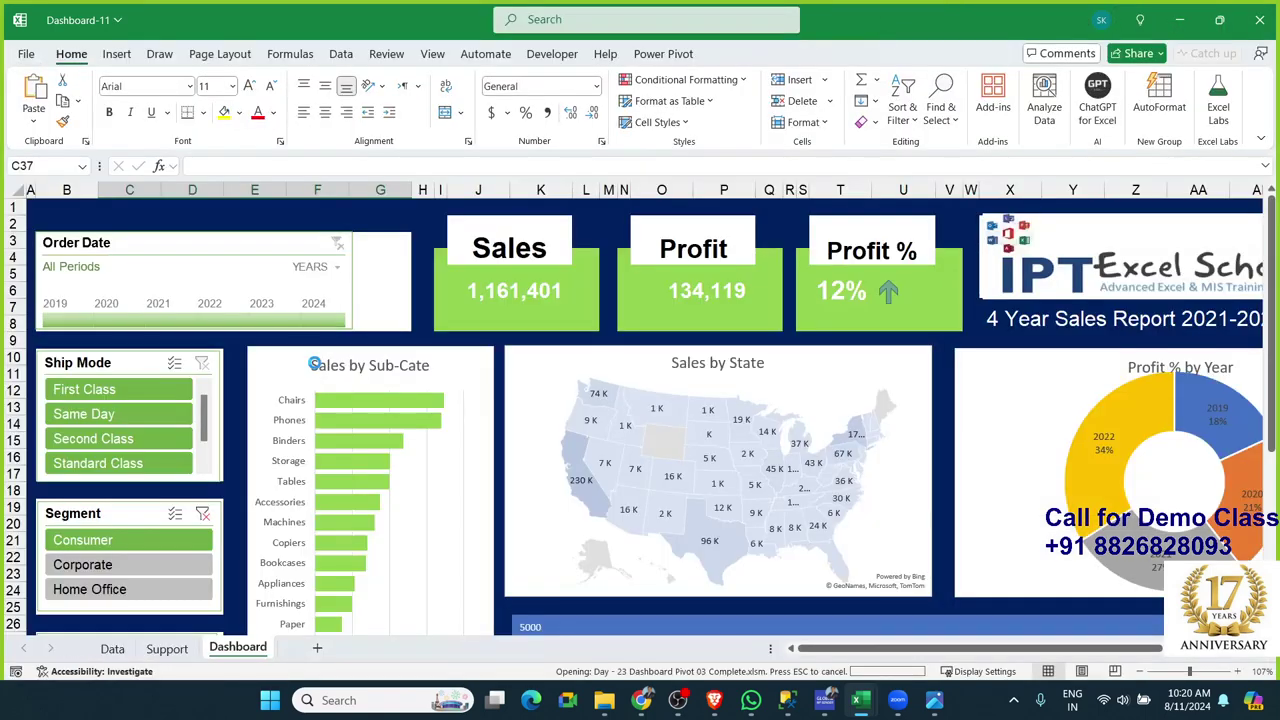
pyautogui.scroll(-2, 490, 420)
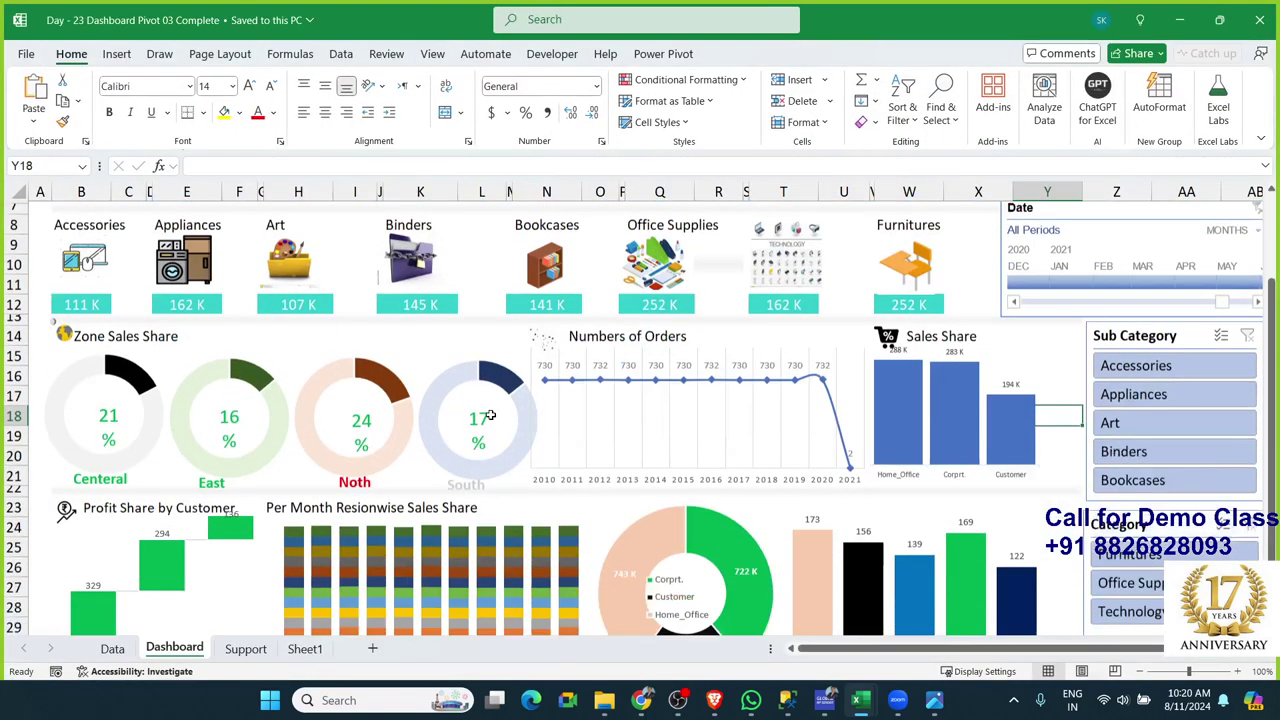
pyautogui.scroll(-3, 490, 420)
pyautogui.scroll(5, 490, 420)
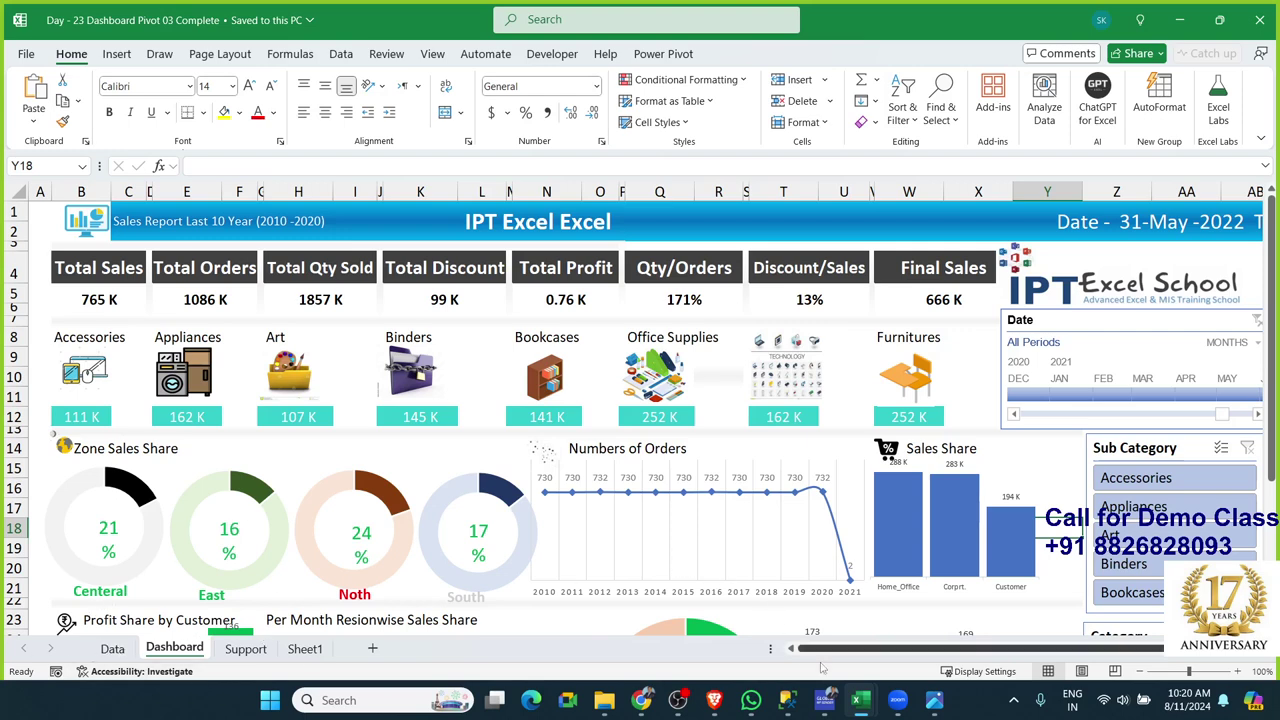
pyautogui.click(933, 700)
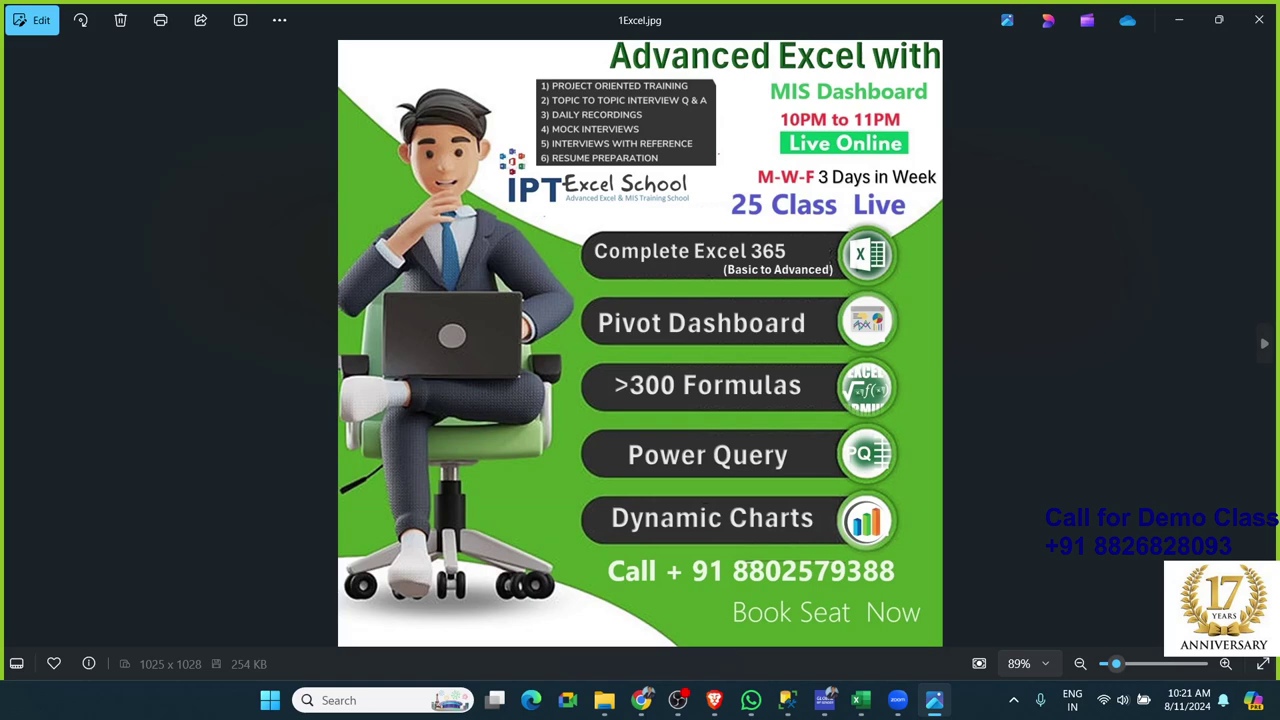
pyautogui.scroll(1, 792, 398)
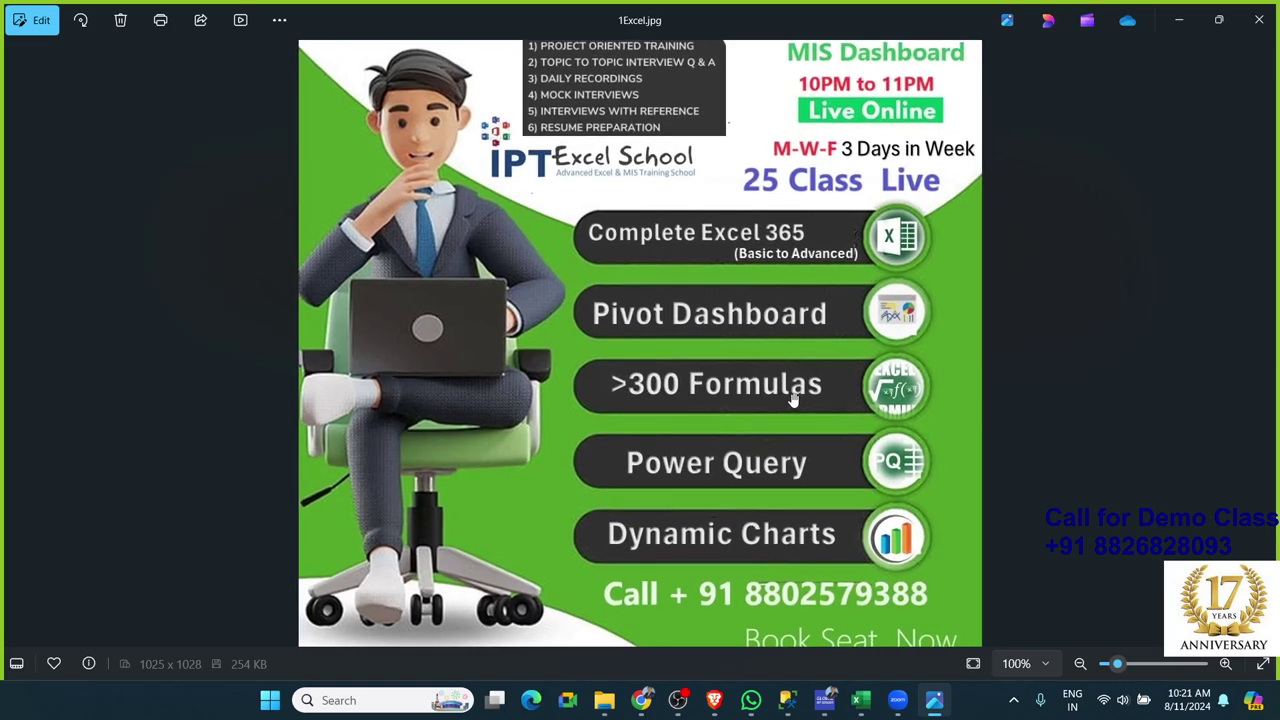
pyautogui.scroll(-1, 792, 398)
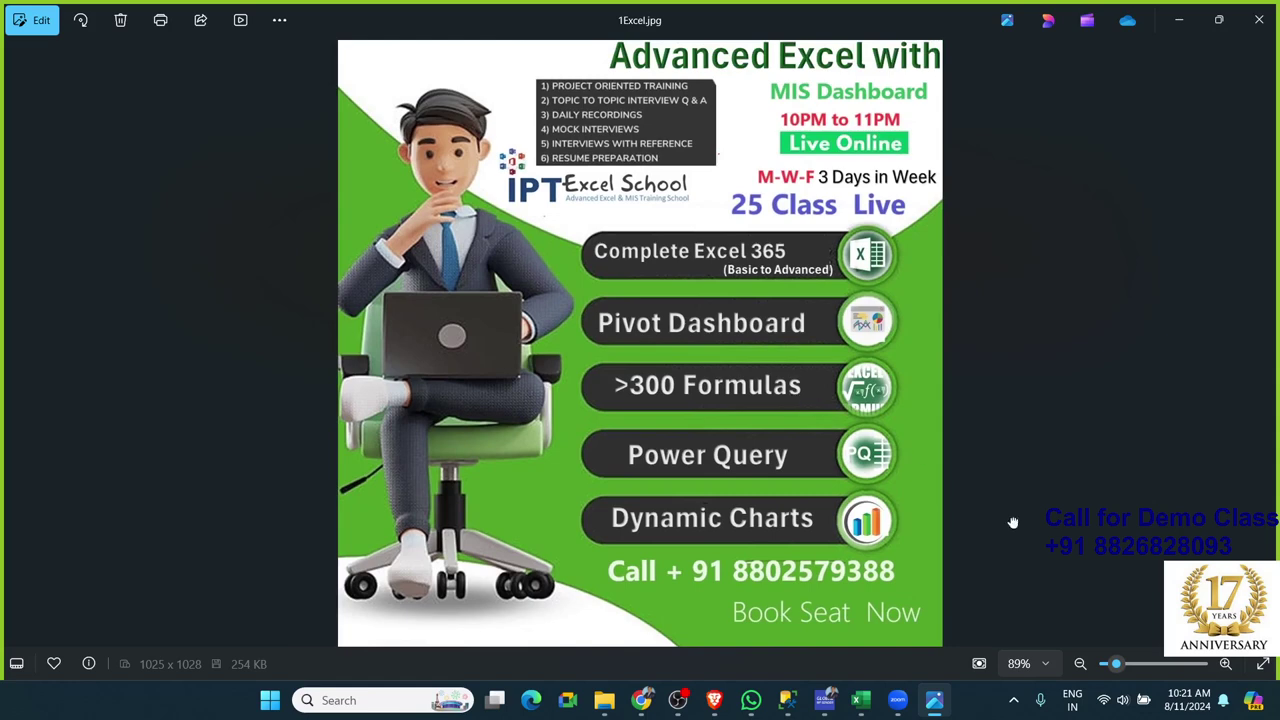
pyautogui.moveTo(861, 700)
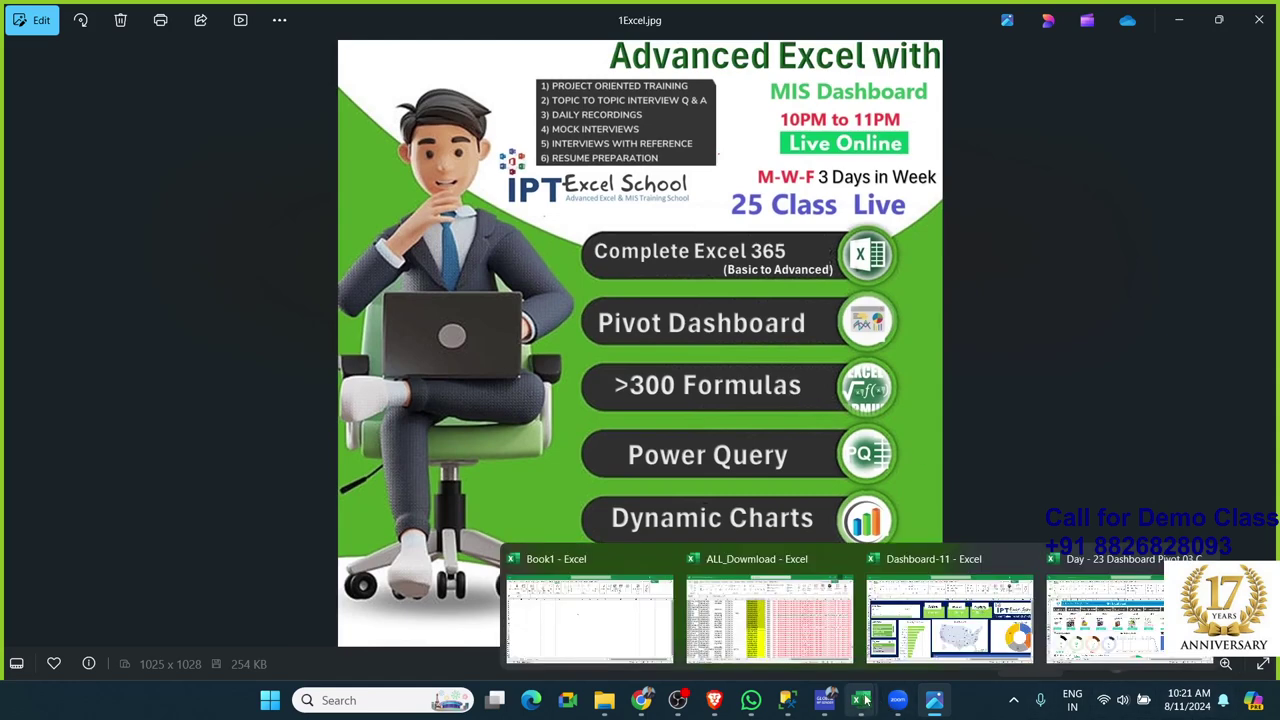
# Return to Book1, zoom in, and enter a first name in cell A2
pyautogui.click(590, 620)
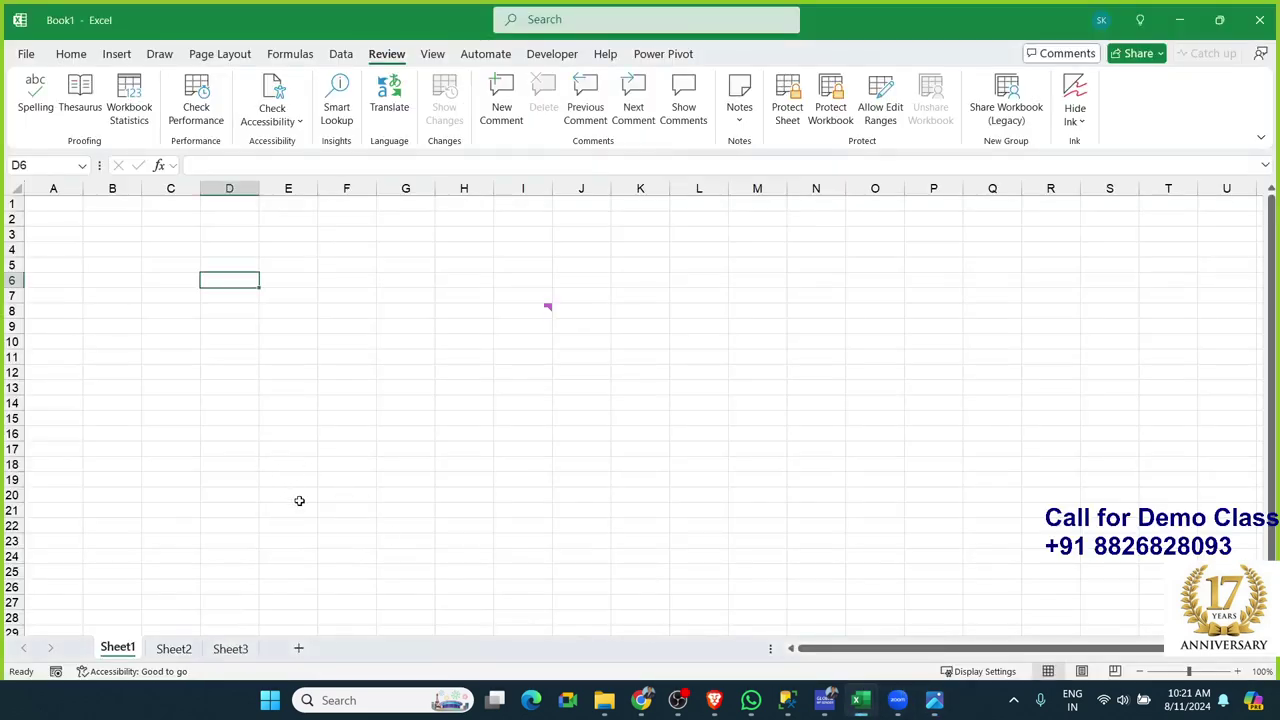
pyautogui.keyDown('ctrl'); pyautogui.scroll(6, 185, 356); pyautogui.keyUp('ctrl')
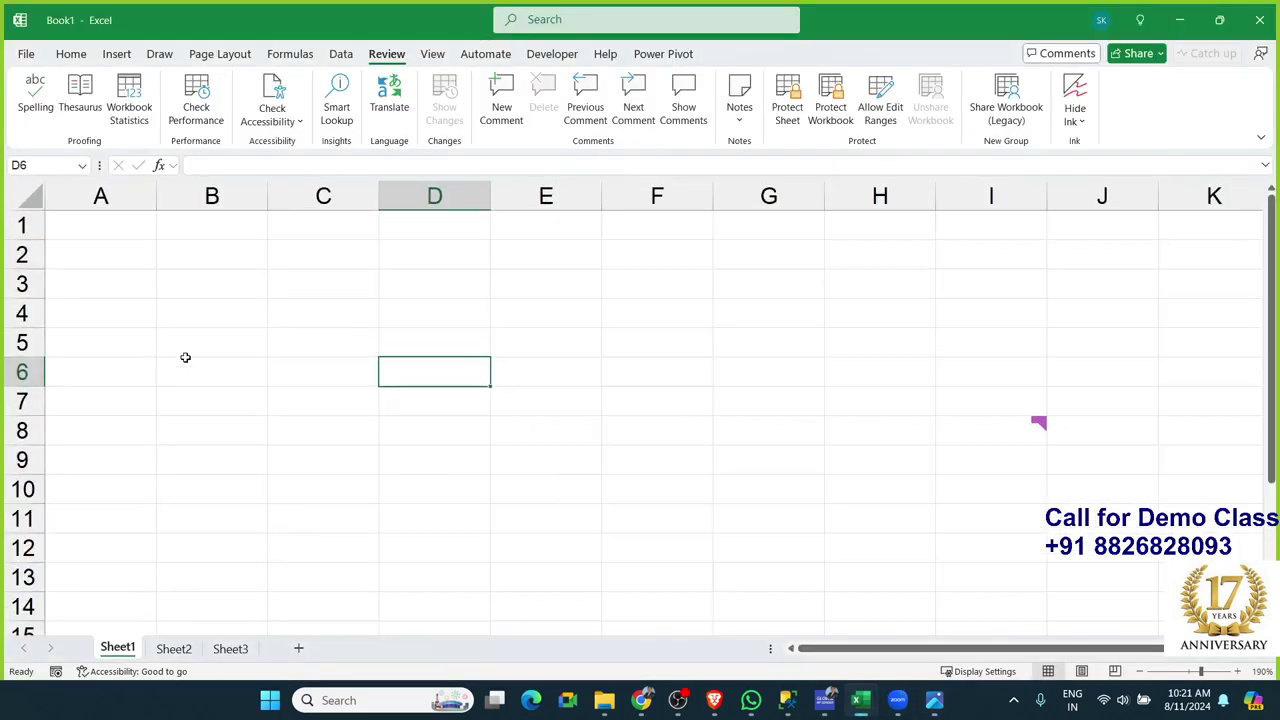
pyautogui.keyDown('ctrl'); pyautogui.scroll(3, 188, 345); pyautogui.keyUp('ctrl')
pyautogui.click(151, 268)
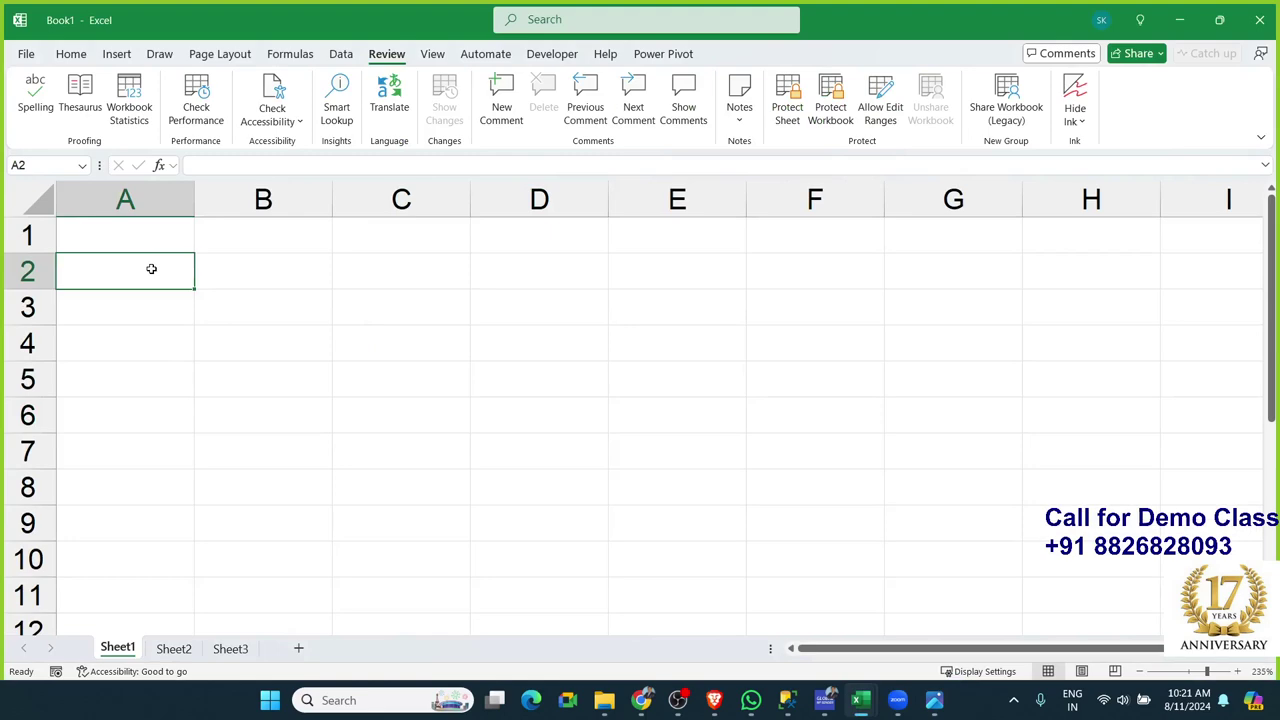
pyautogui.write('sujeet')
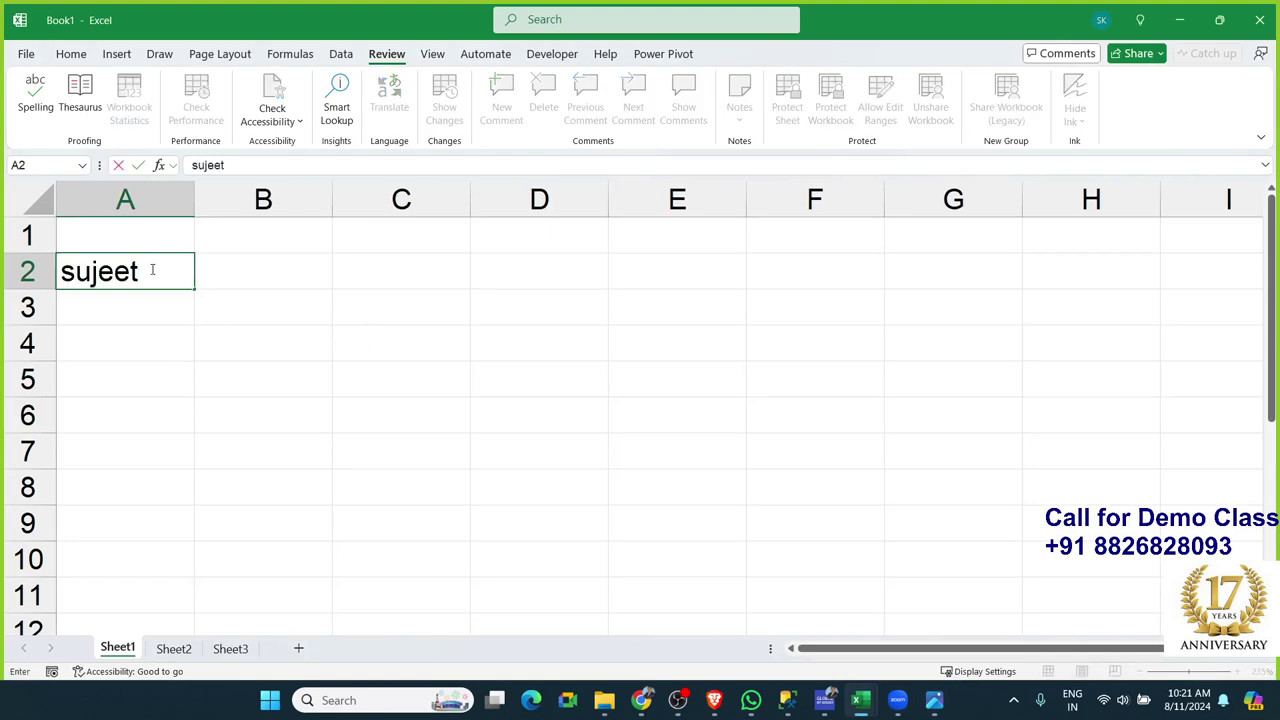
pyautogui.press('Return')
# Enter the letters S and U in B3 and C3, then clear both cells again
pyautogui.press('Right')
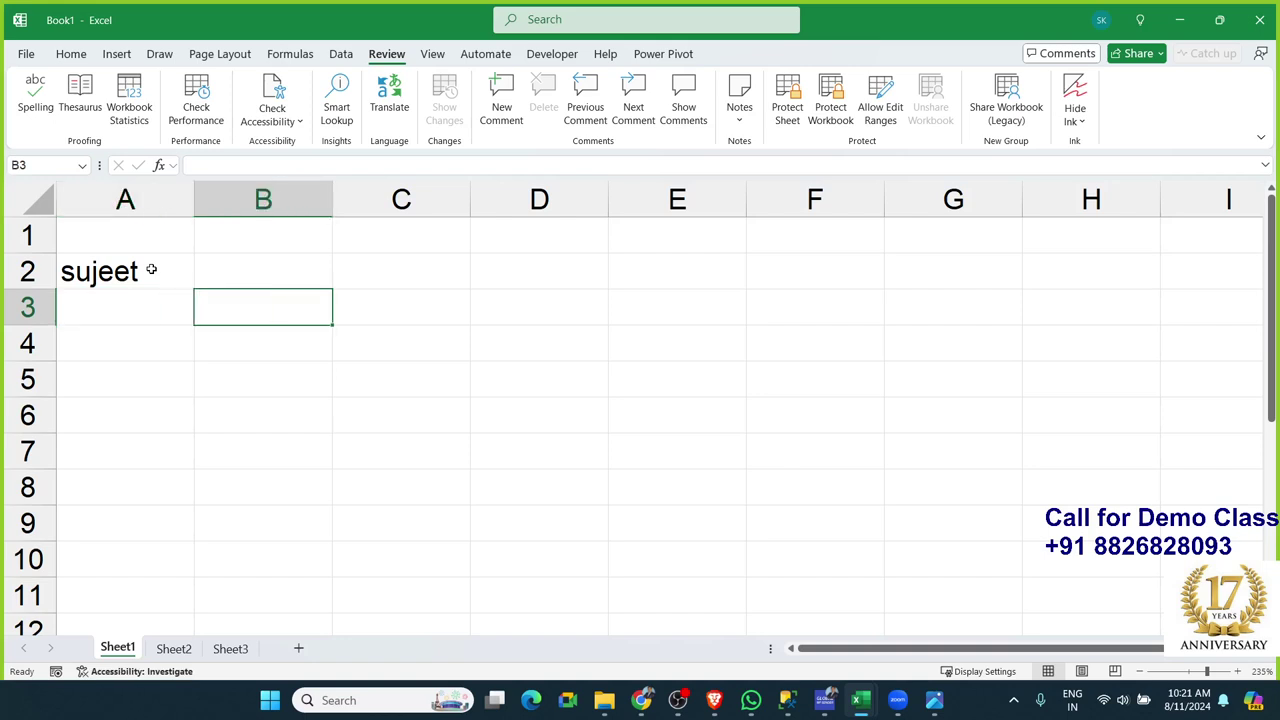
pyautogui.write('S')
pyautogui.press('Right')
pyautogui.write('U')
pyautogui.press('Right')
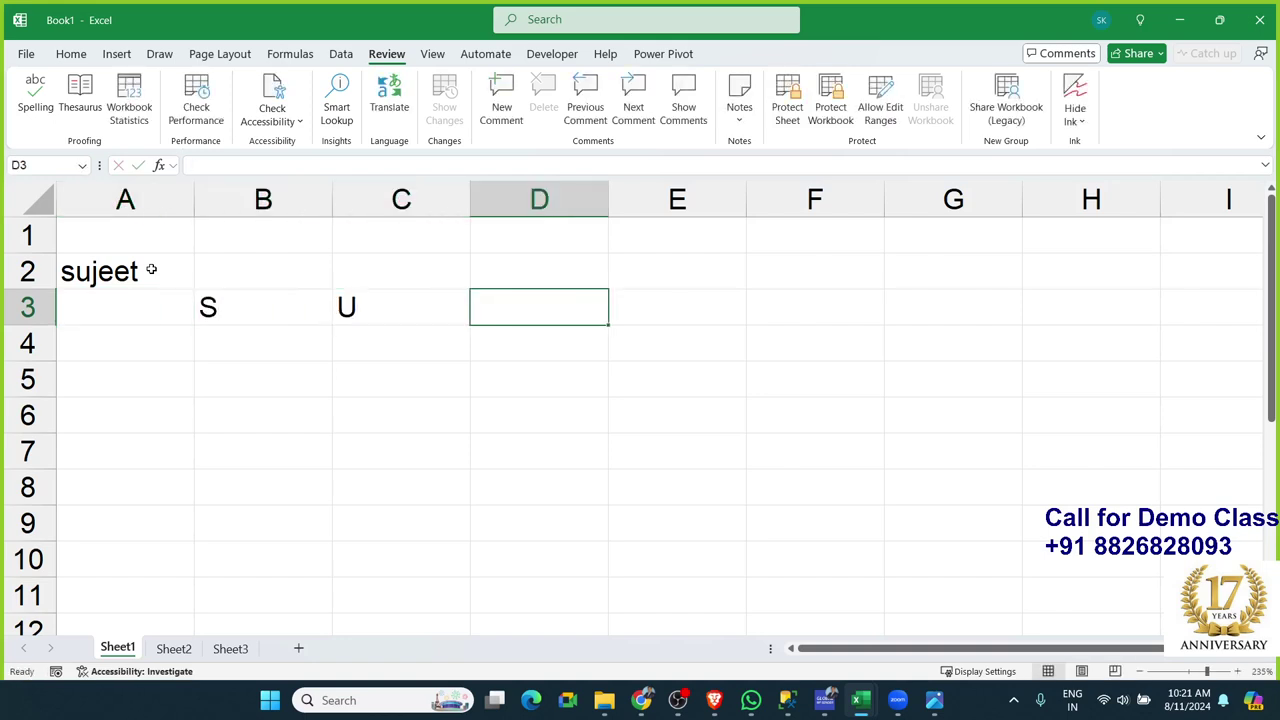
pyautogui.write('J')
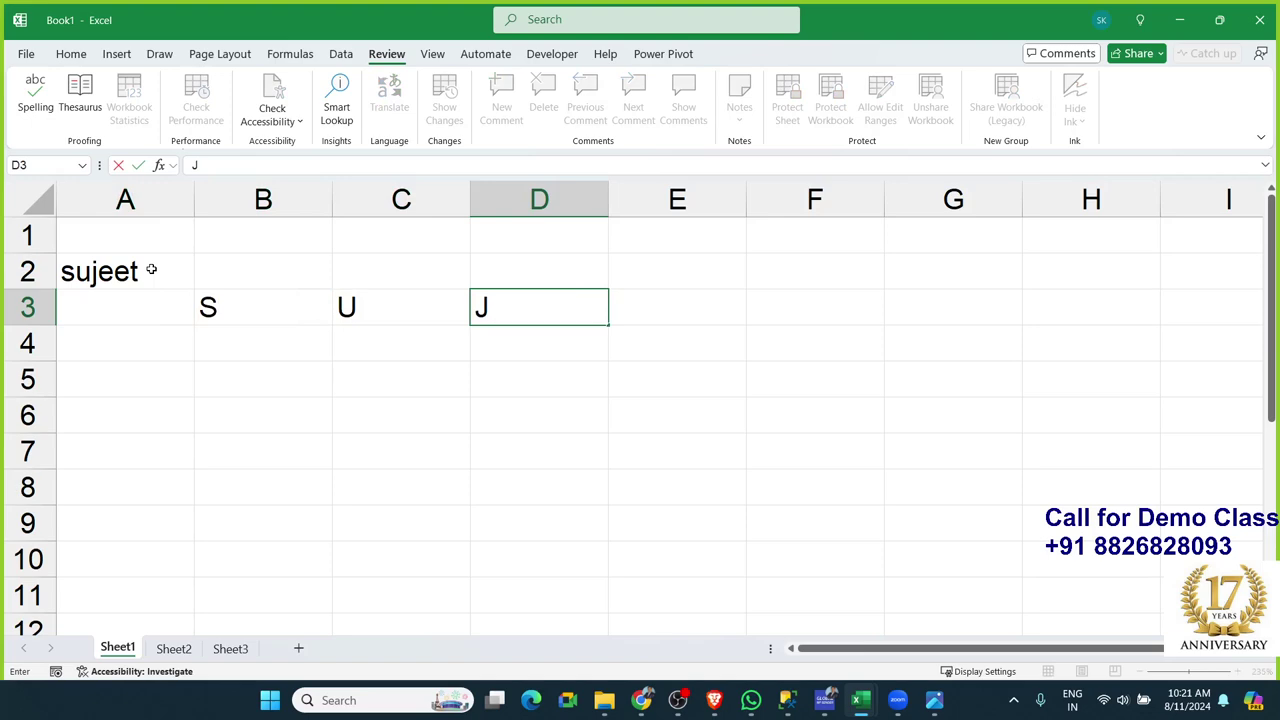
pyautogui.press('Escape')
pyautogui.press('Left')
pyautogui.press('Left')
pyautogui.hotkey('shift', 'Right')
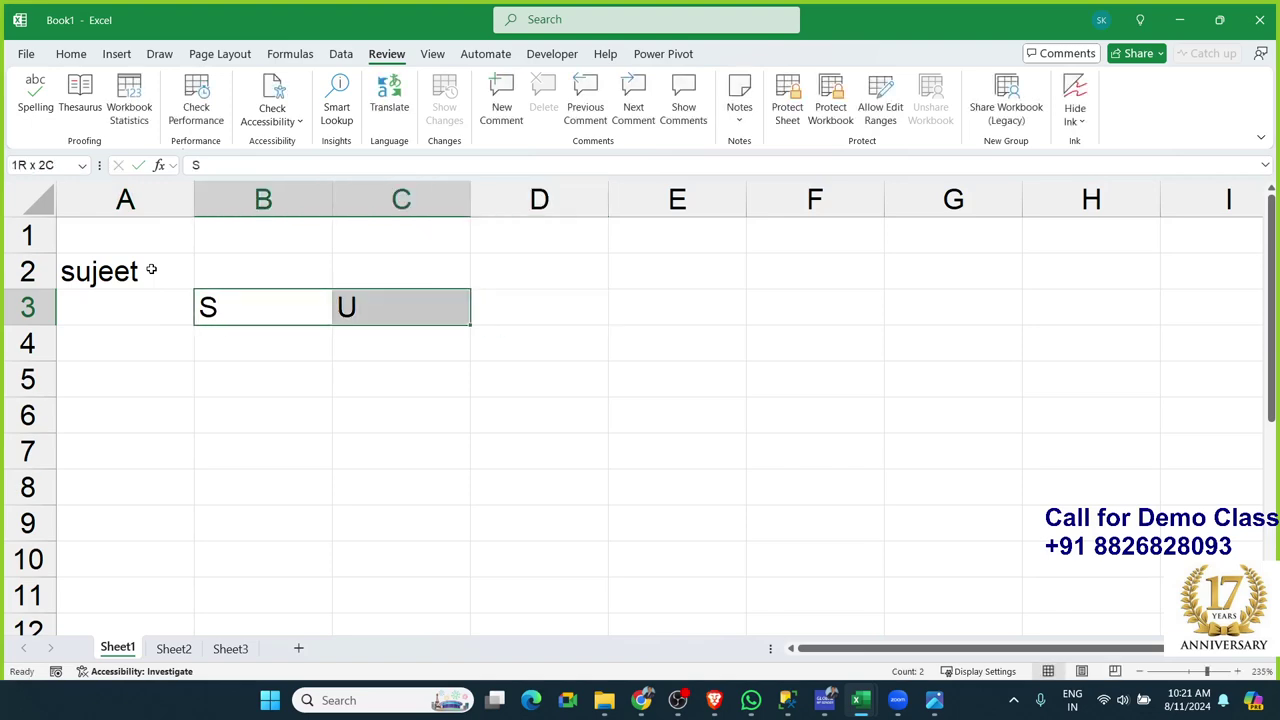
pyautogui.press('Delete')
pyautogui.press('Up')
pyautogui.press('Down')
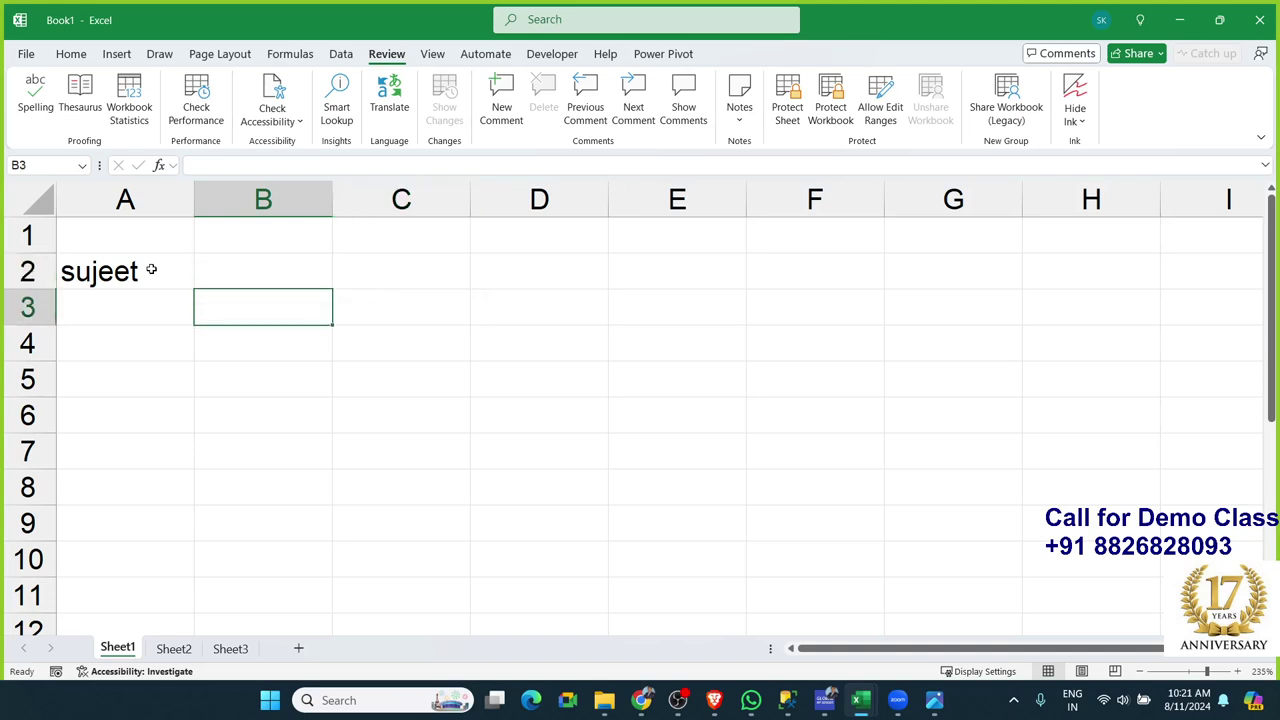
# Enter =MID(A2,1,1) in B3 to extract the name's first letter
pyautogui.write('=mid')
pyautogui.press('Tab')
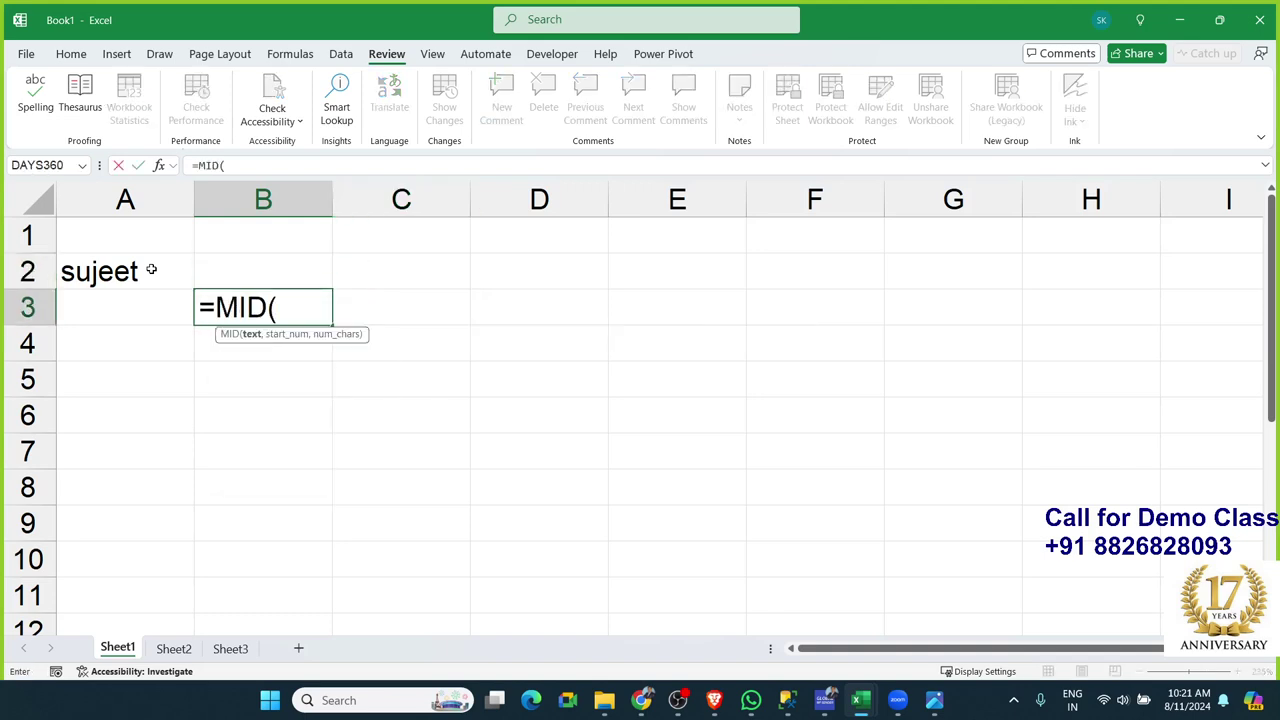
pyautogui.press('Left')
pyautogui.press('Up')
pyautogui.write(',')
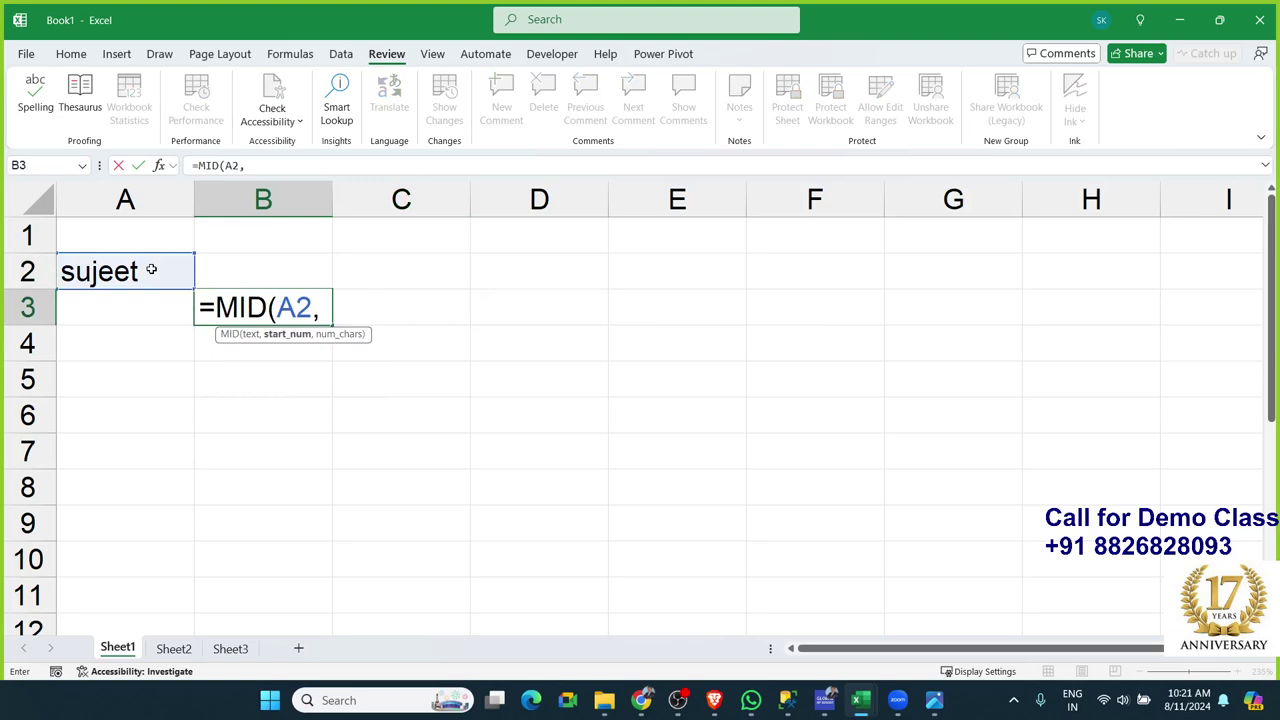
pyautogui.write('1,1')
pyautogui.press('BackSpace')
pyautogui.press('BackSpace')
pyautogui.write(',1')
pyautogui.press('Return')
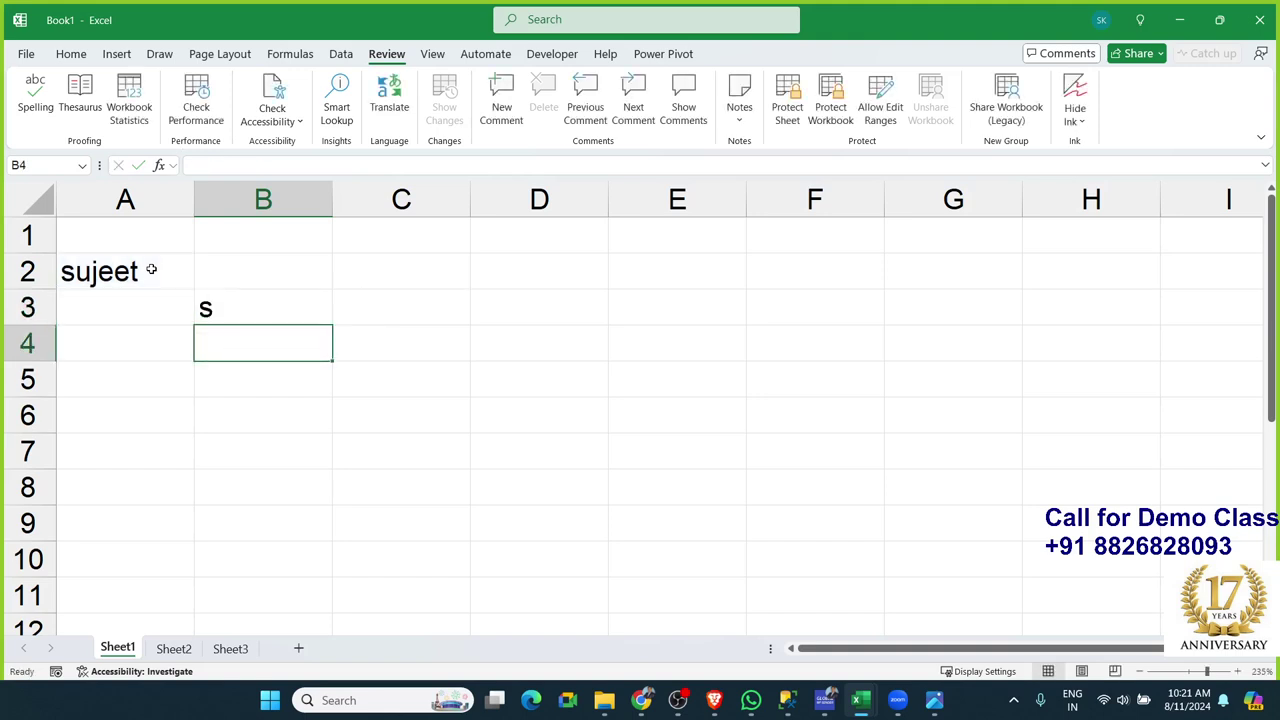
pyautogui.press('Up')
# Wrap B3's MID formula in UPPER, accepting Excel's correction, so it shows a capital S
pyautogui.doubleClick(215, 300)
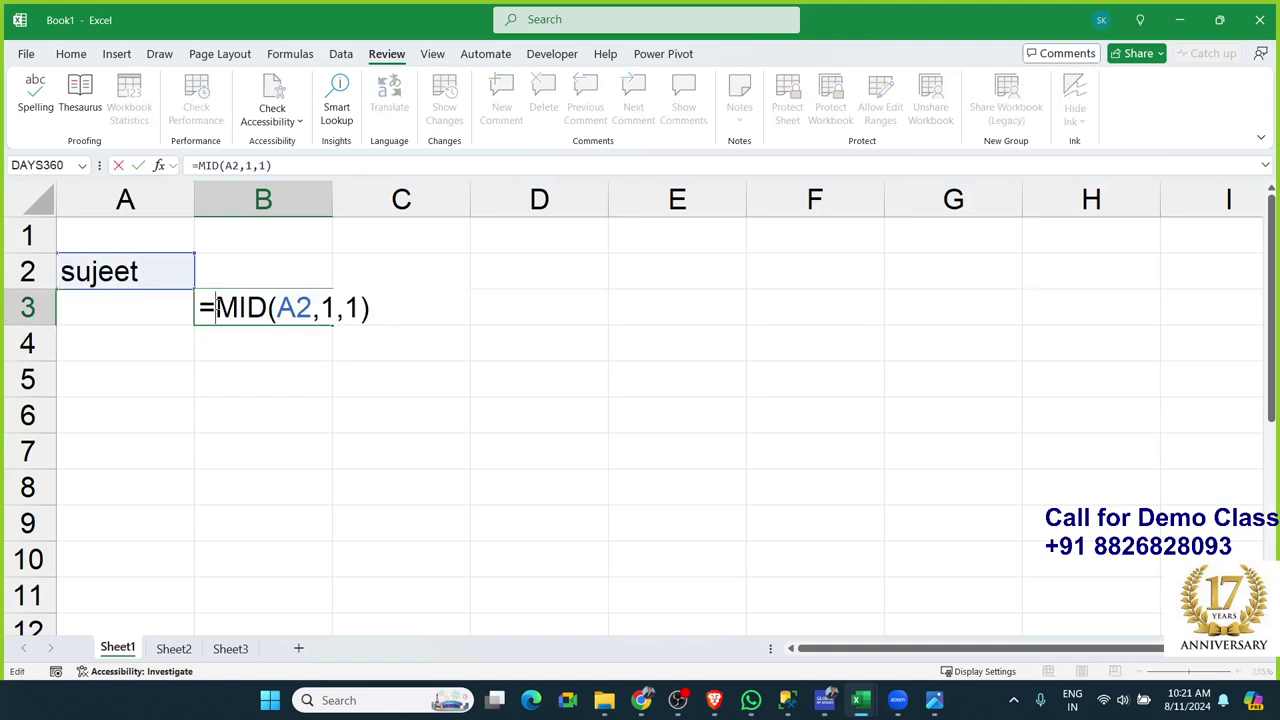
pyautogui.write('u')
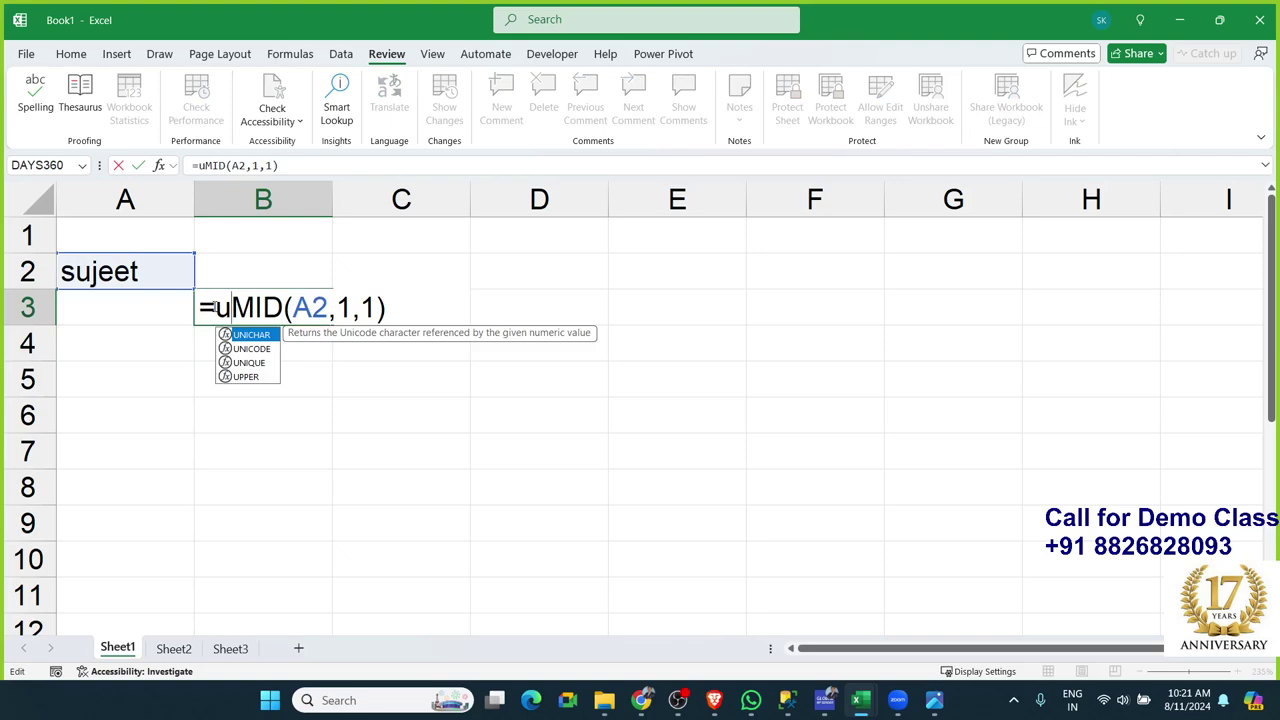
pyautogui.write('p')
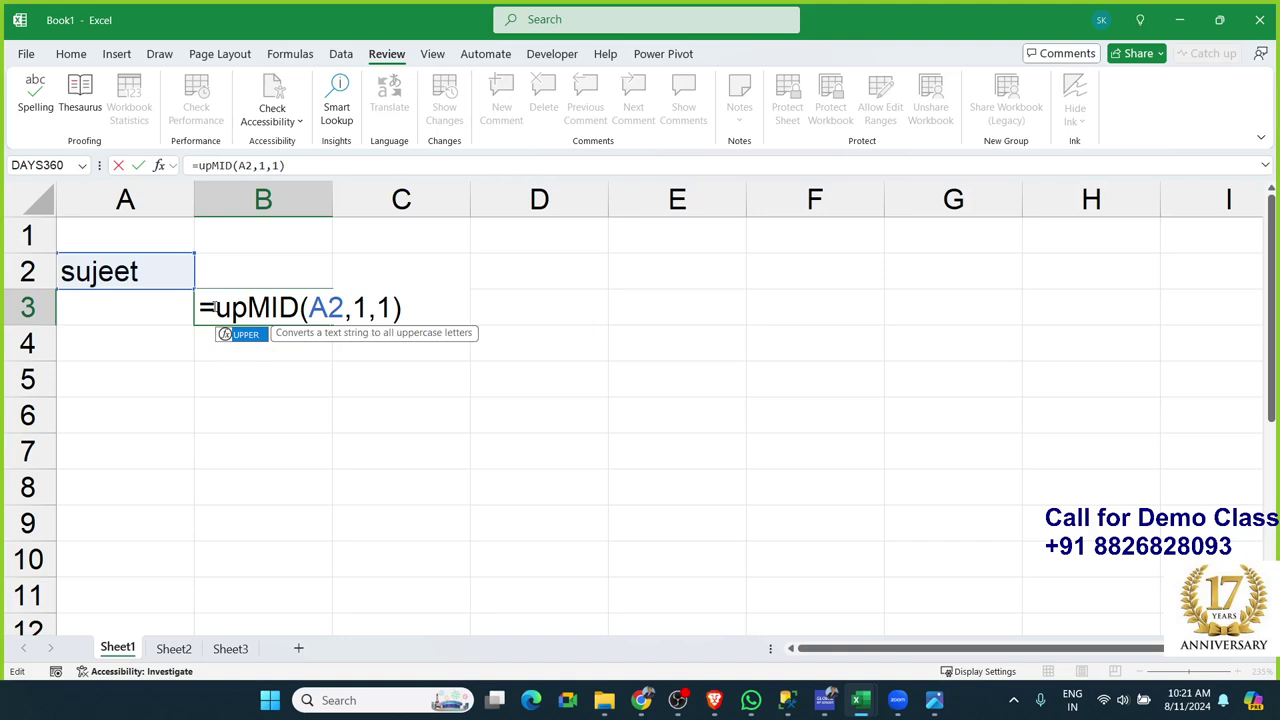
pyautogui.press('Tab')
pyautogui.press('Return')
pyautogui.press('Return')
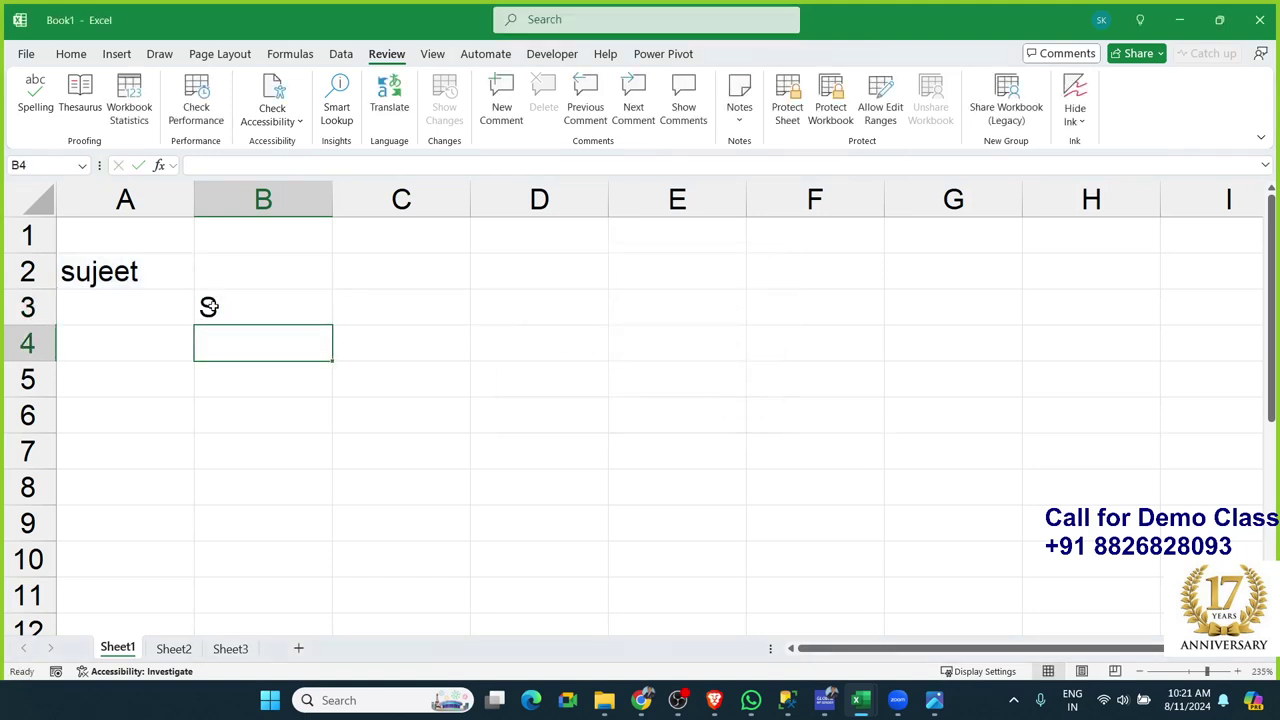
pyautogui.press('Up')
pyautogui.press('Right')
# Enter =MID(A2,2,1) in C3 so it shows the second letter u
pyautogui.write('m')
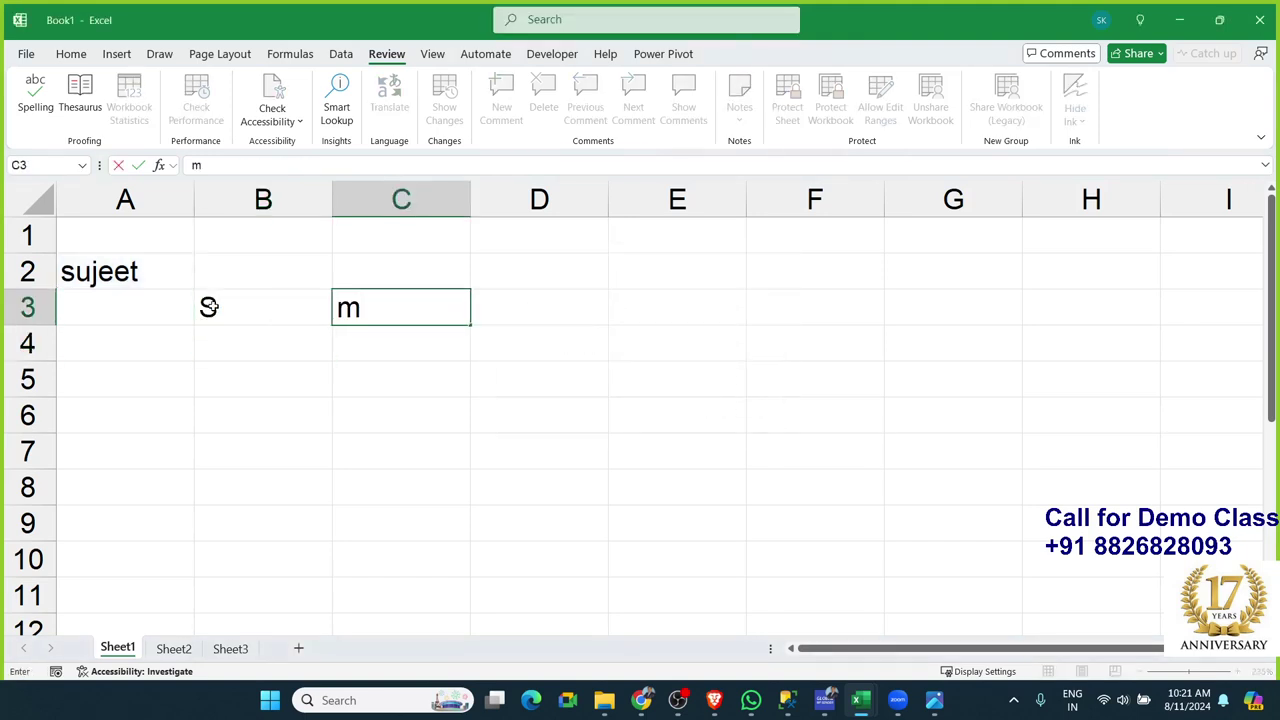
pyautogui.press('BackSpace')
pyautogui.write('=mid')
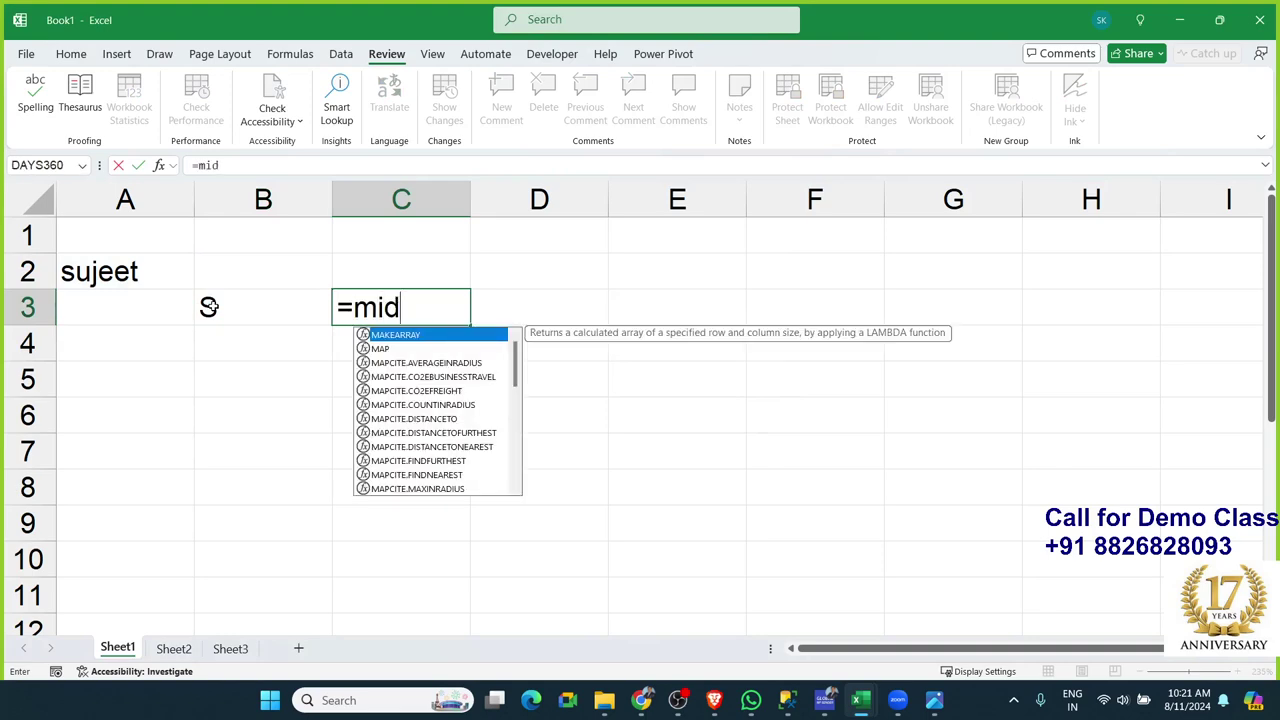
pyautogui.press('Tab')
pyautogui.press('Left')
pyautogui.press('Left')
pyautogui.press('Up')
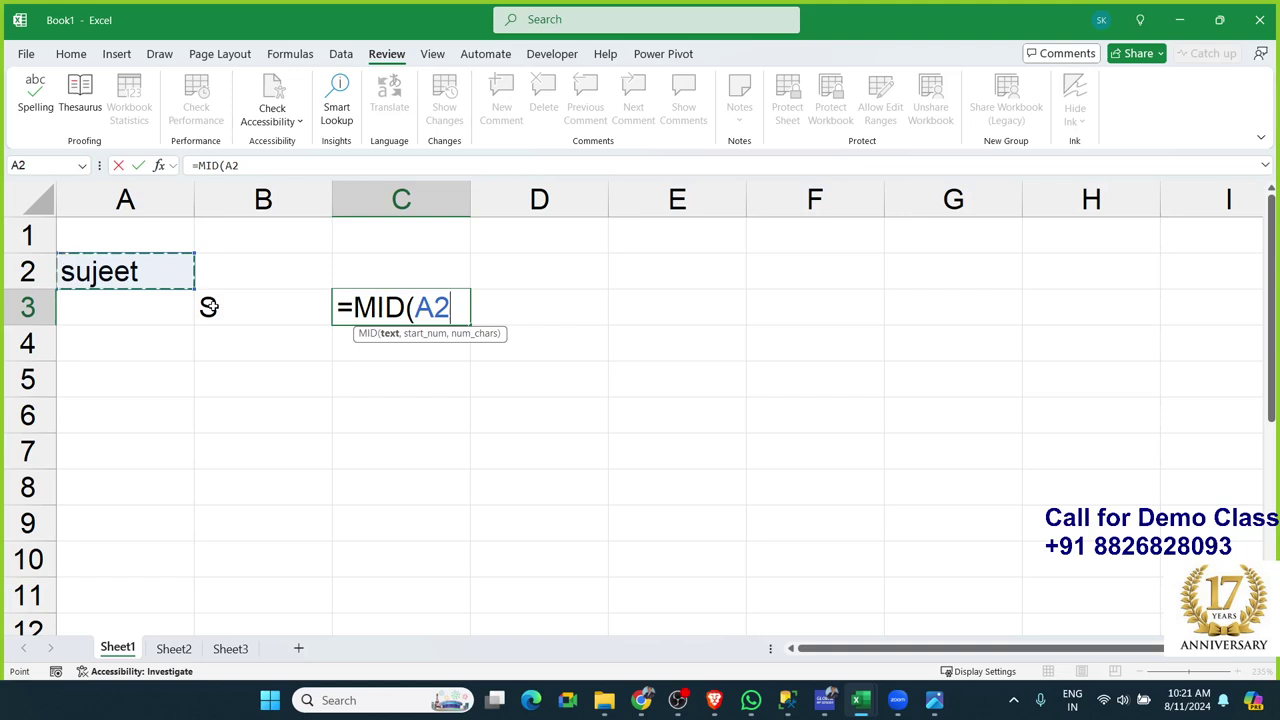
pyautogui.write(',2')
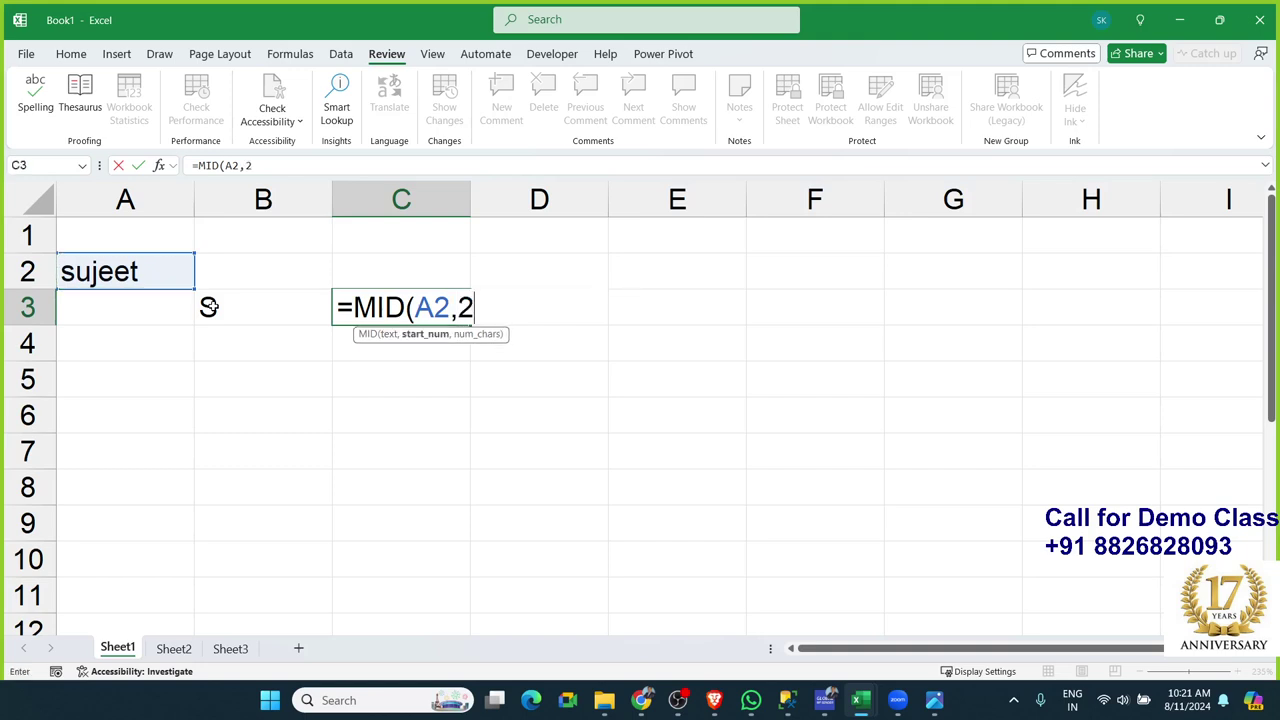
pyautogui.write(',1')
pyautogui.press('Return')
pyautogui.press('Up')
# Enter =MID(A2,3,1) in D3 so it shows the third letter j
pyautogui.press('Right')
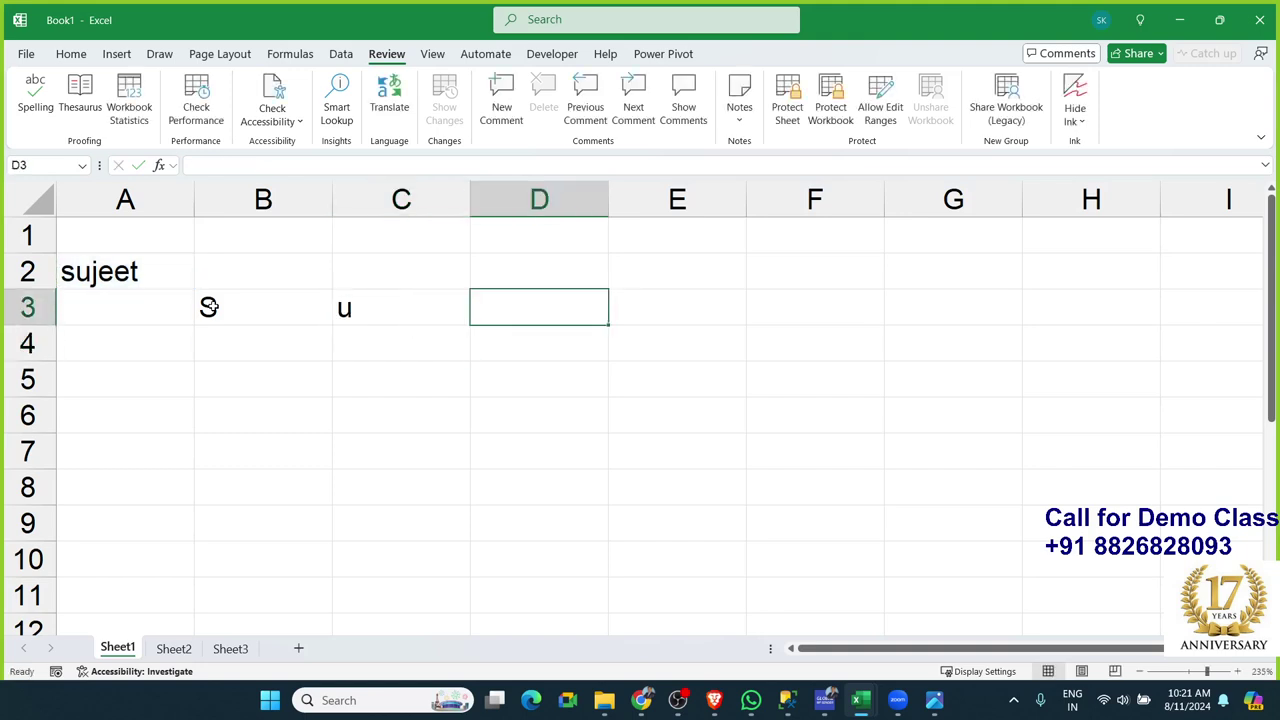
pyautogui.write('=min')
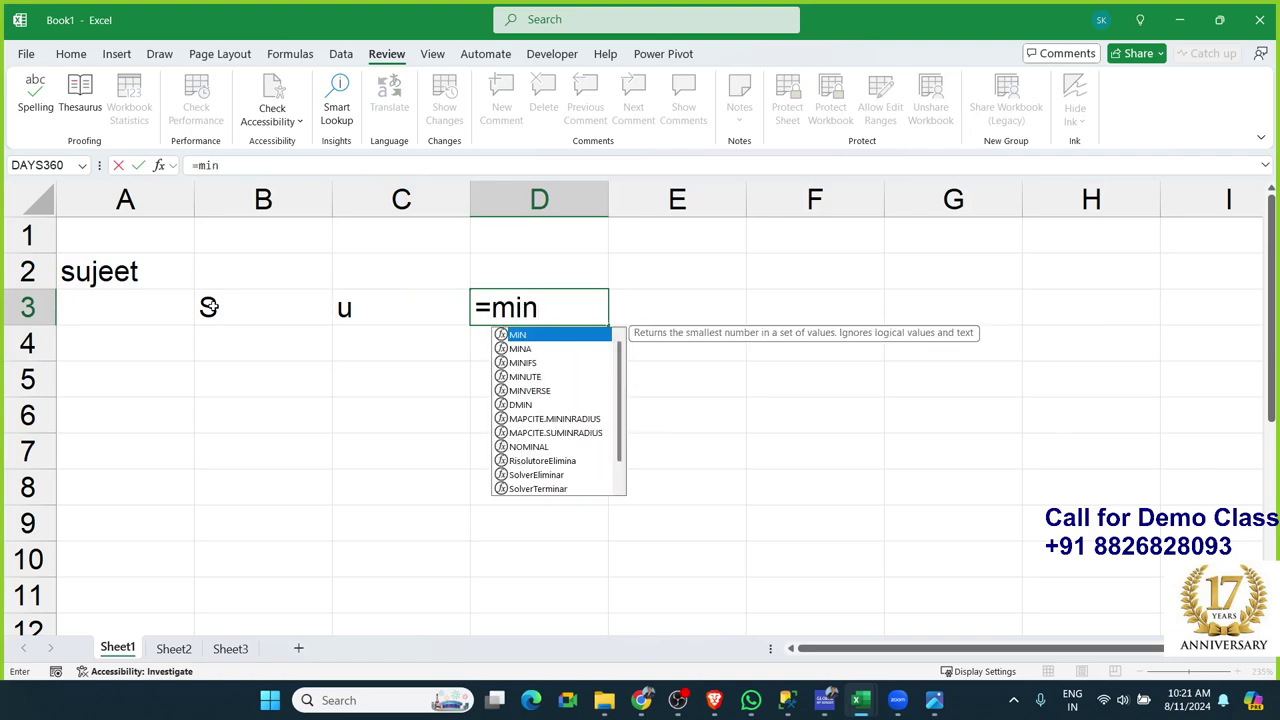
pyautogui.press('BackSpace')
pyautogui.write('d')
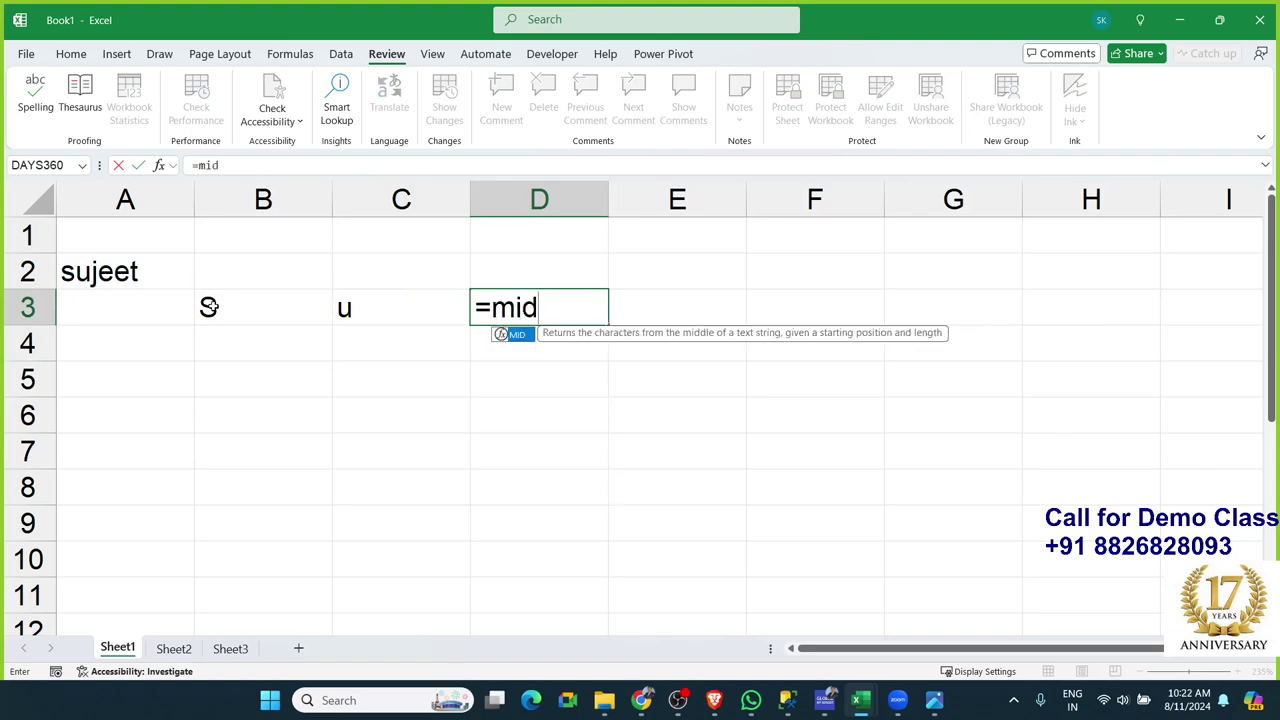
pyautogui.write('(')
pyautogui.press('Left')
pyautogui.press('Left')
pyautogui.press('Left')
pyautogui.press('Up')
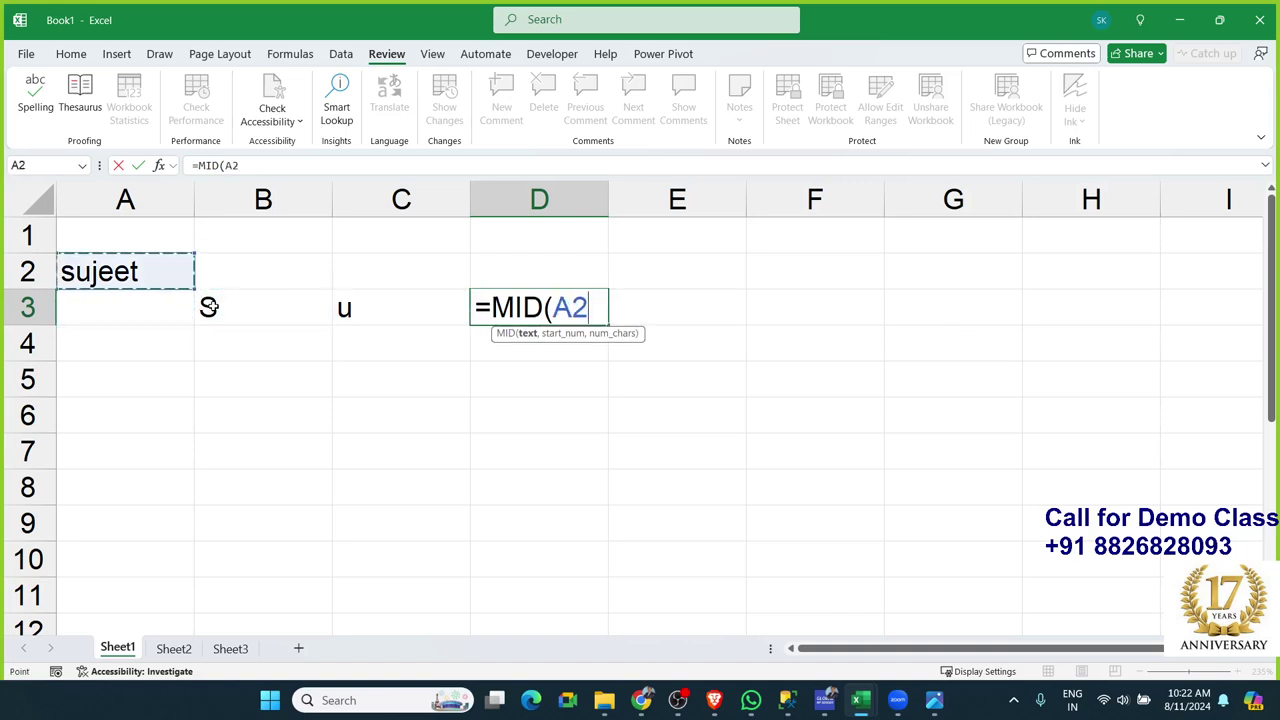
pyautogui.write(',3,1')
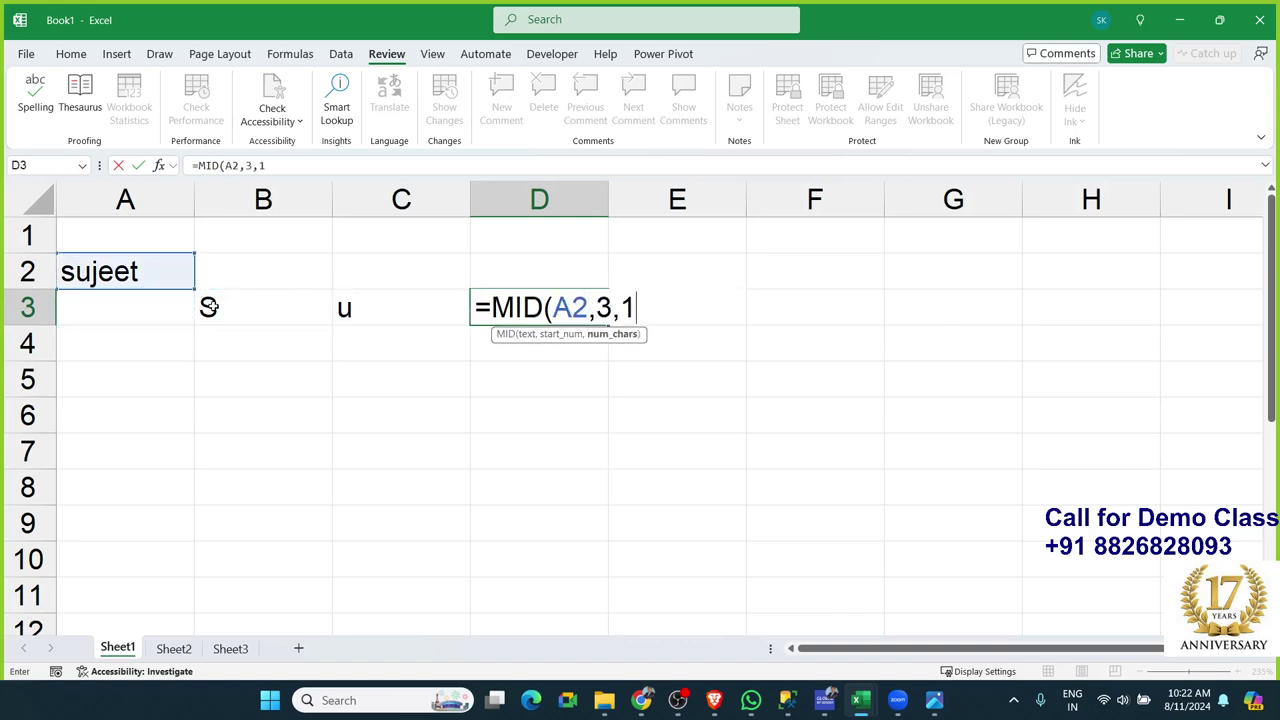
pyautogui.press('Return')
pyautogui.press('Up')
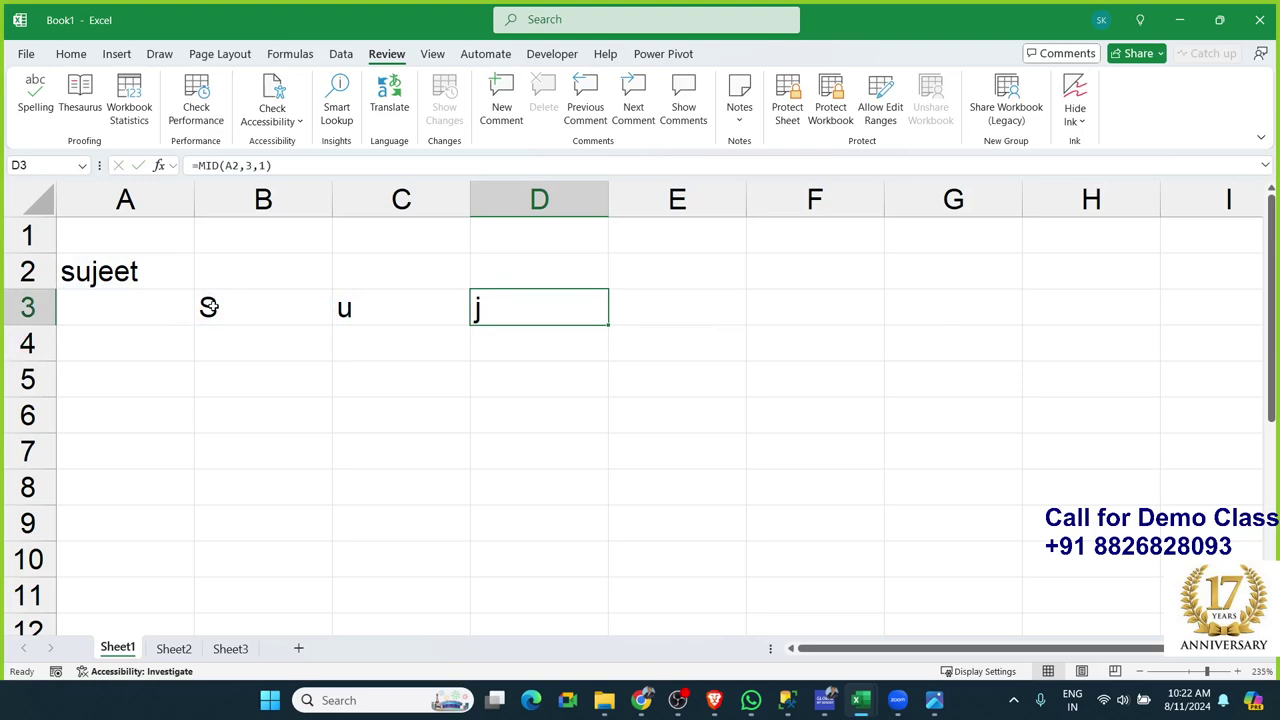
pyautogui.press('Left')
pyautogui.press('Left')
pyautogui.press('Down')
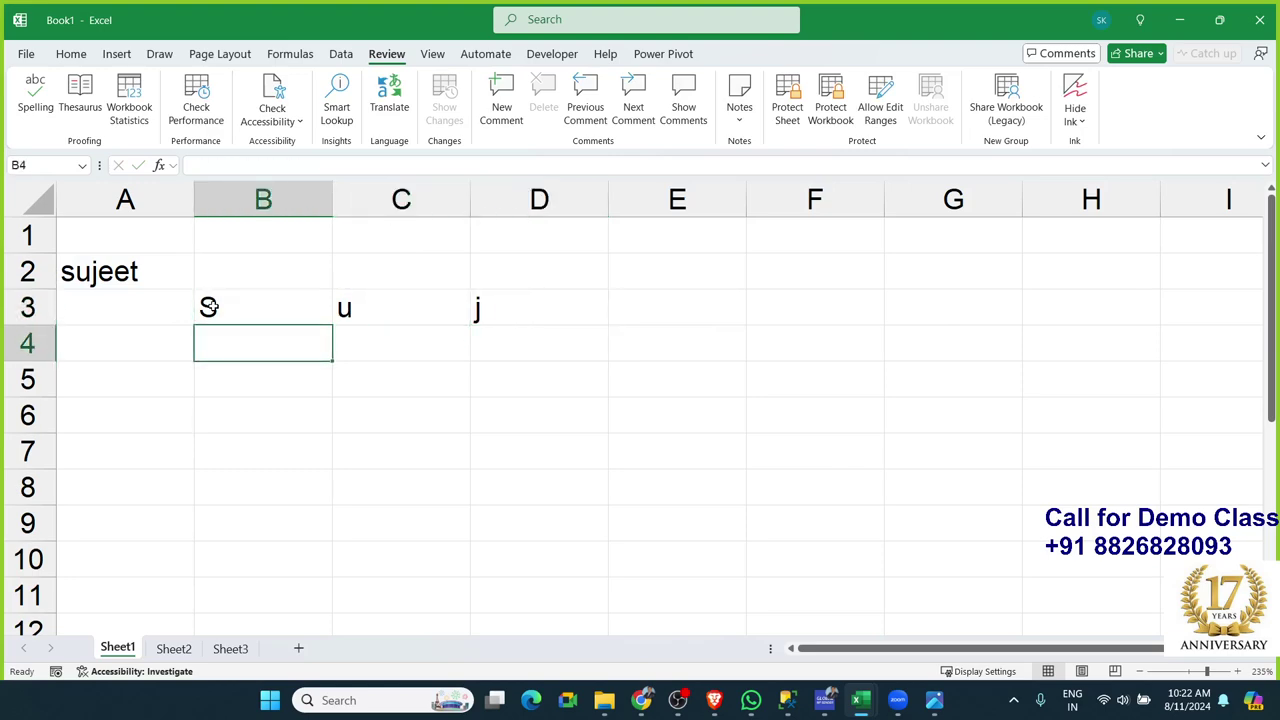
pyautogui.write('=')
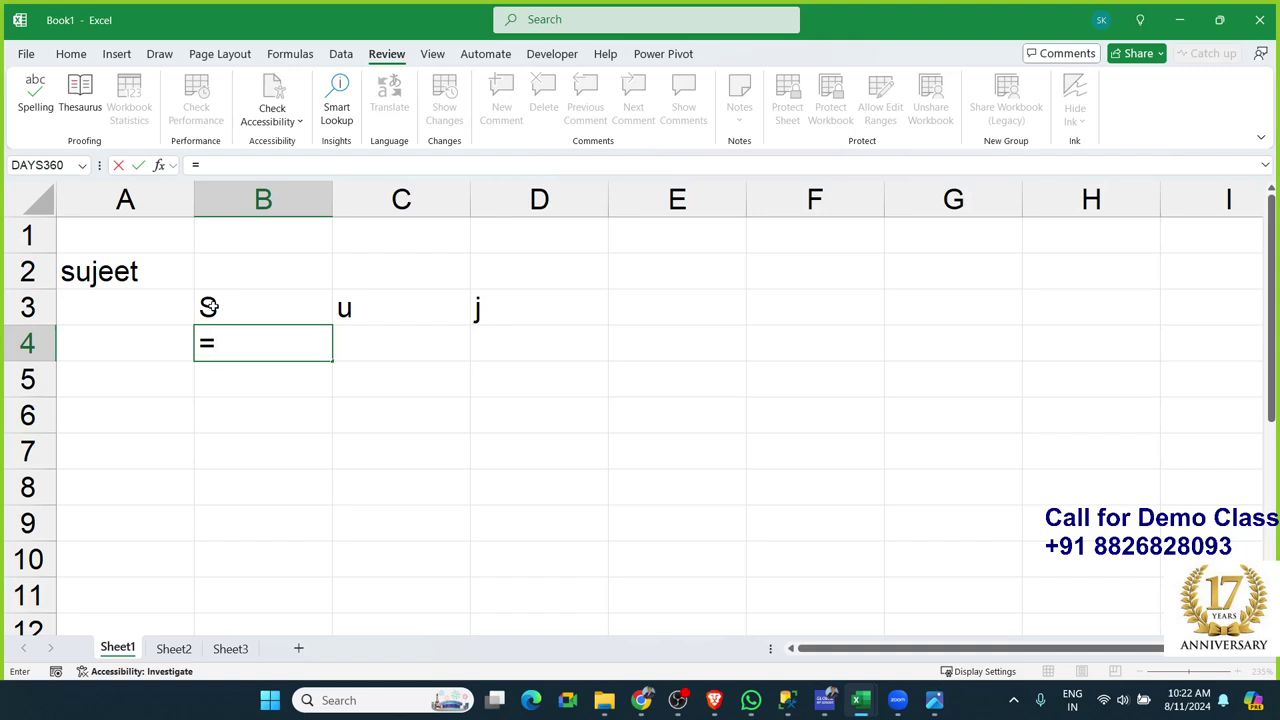
pyautogui.write('mid')
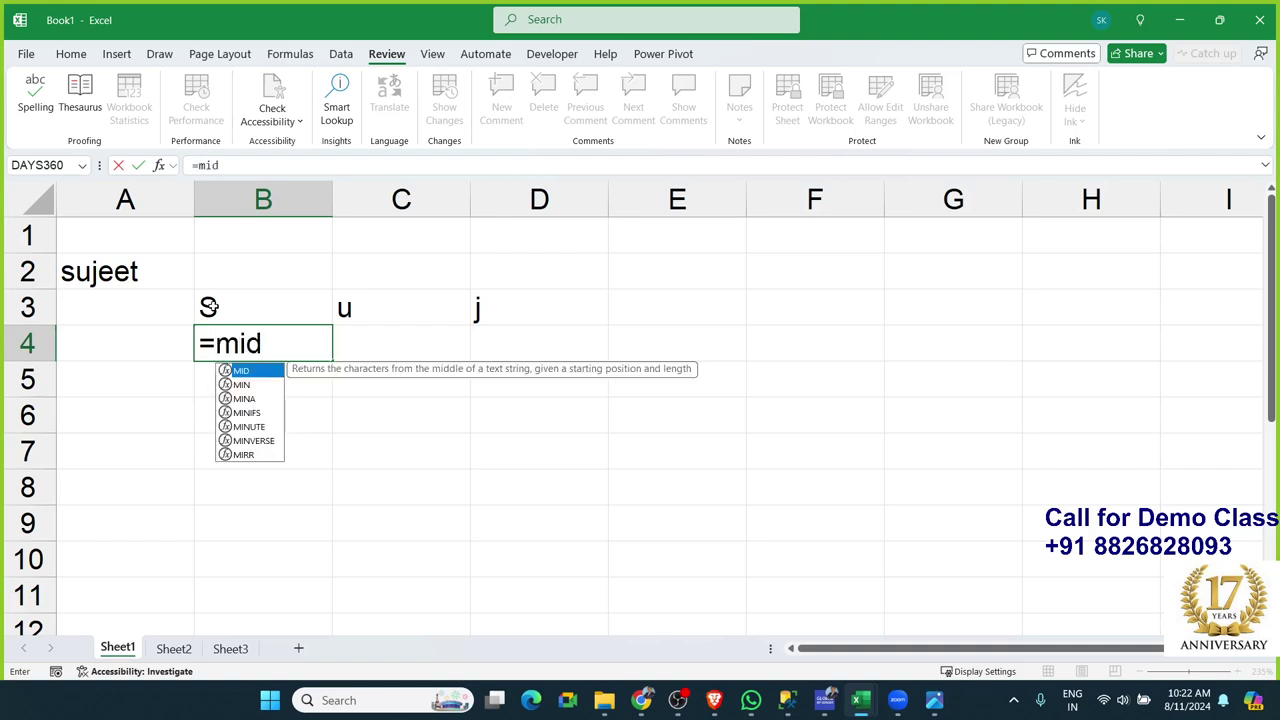
pyautogui.write('(')
# Complete =MID(A2,SEQUENCE(1,LEN(A2),1,1),1) in B4, accepting Excel's correction, to spill every letter
pyautogui.press('Left')
pyautogui.press('Up')
pyautogui.press('Up')
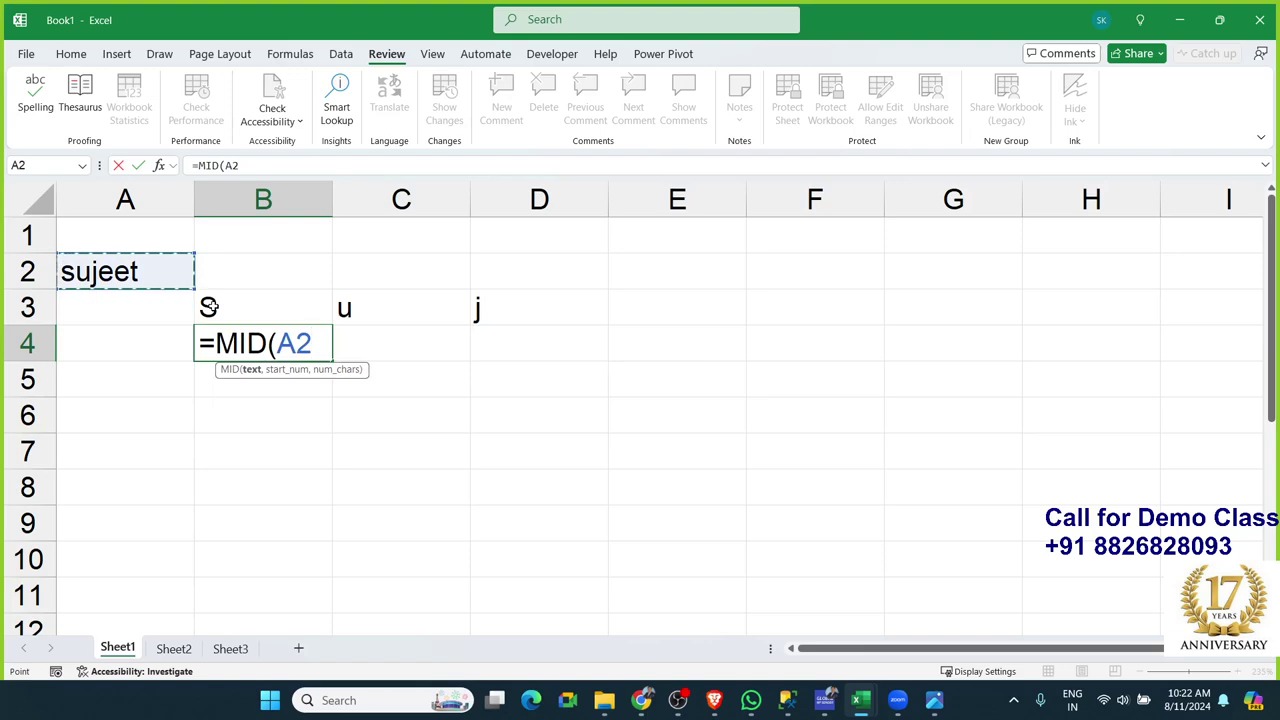
pyautogui.write(',')
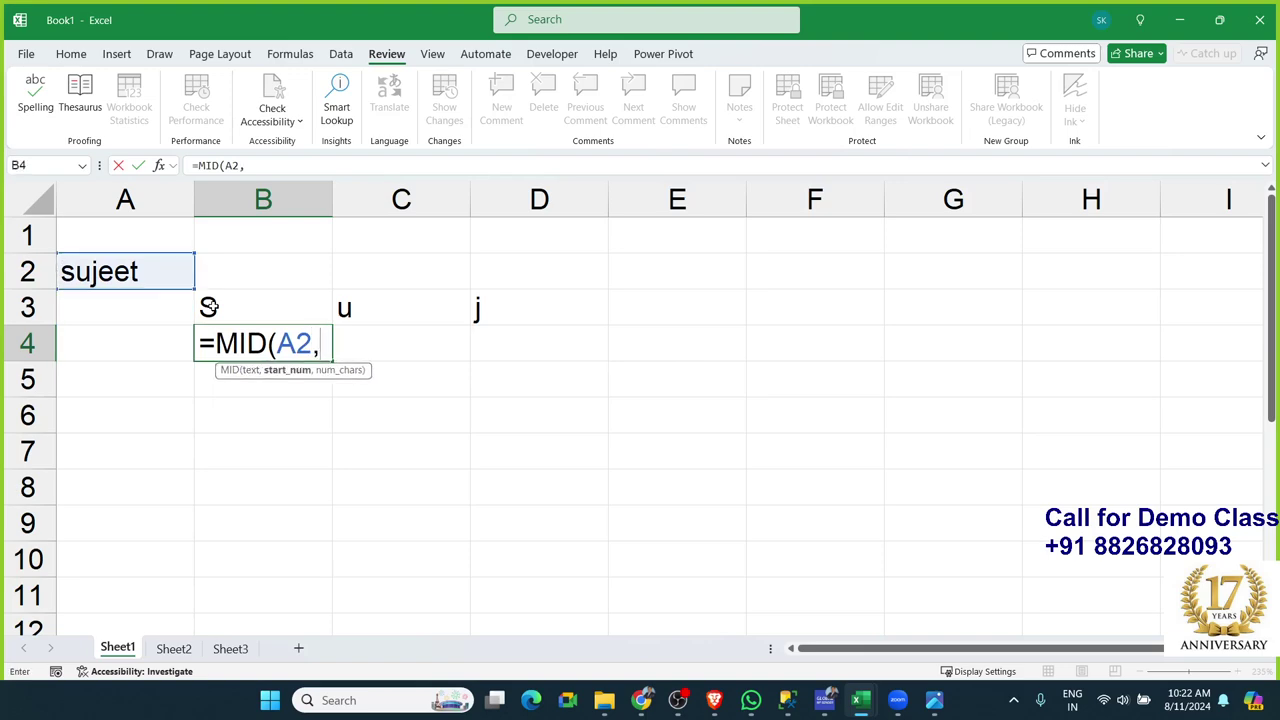
pyautogui.write('se')
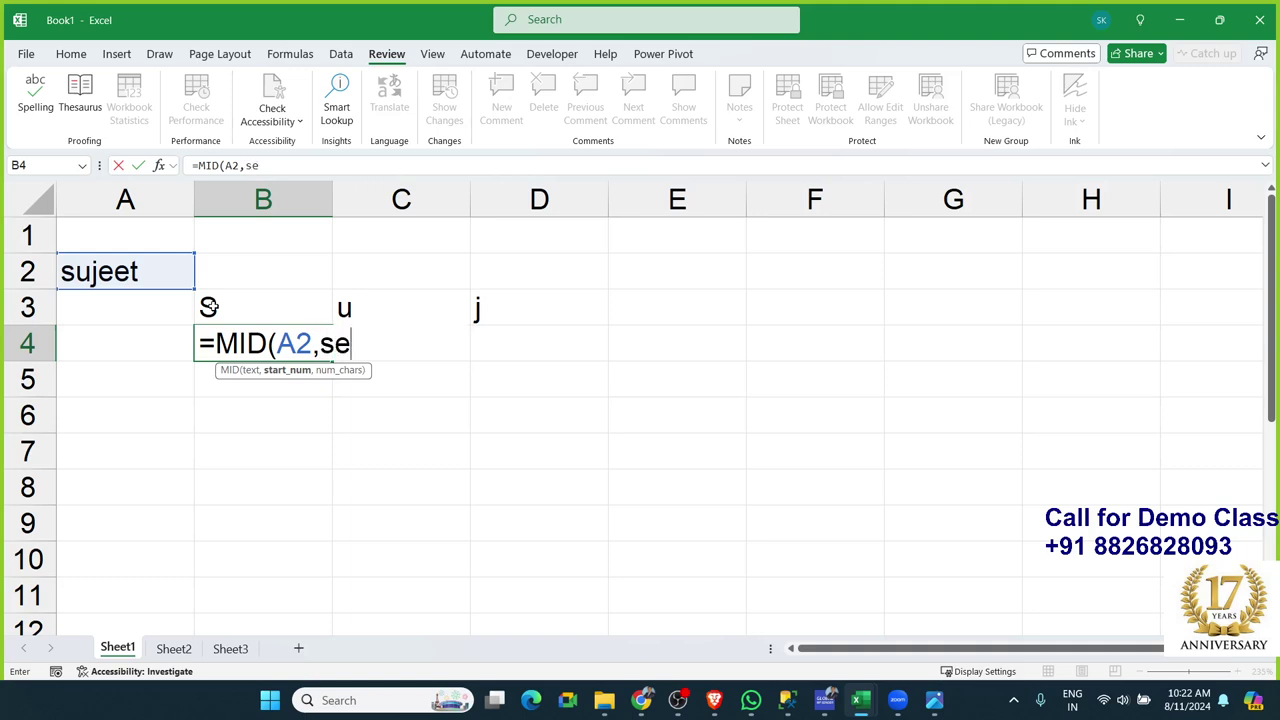
pyautogui.write('q')
pyautogui.press('Tab')
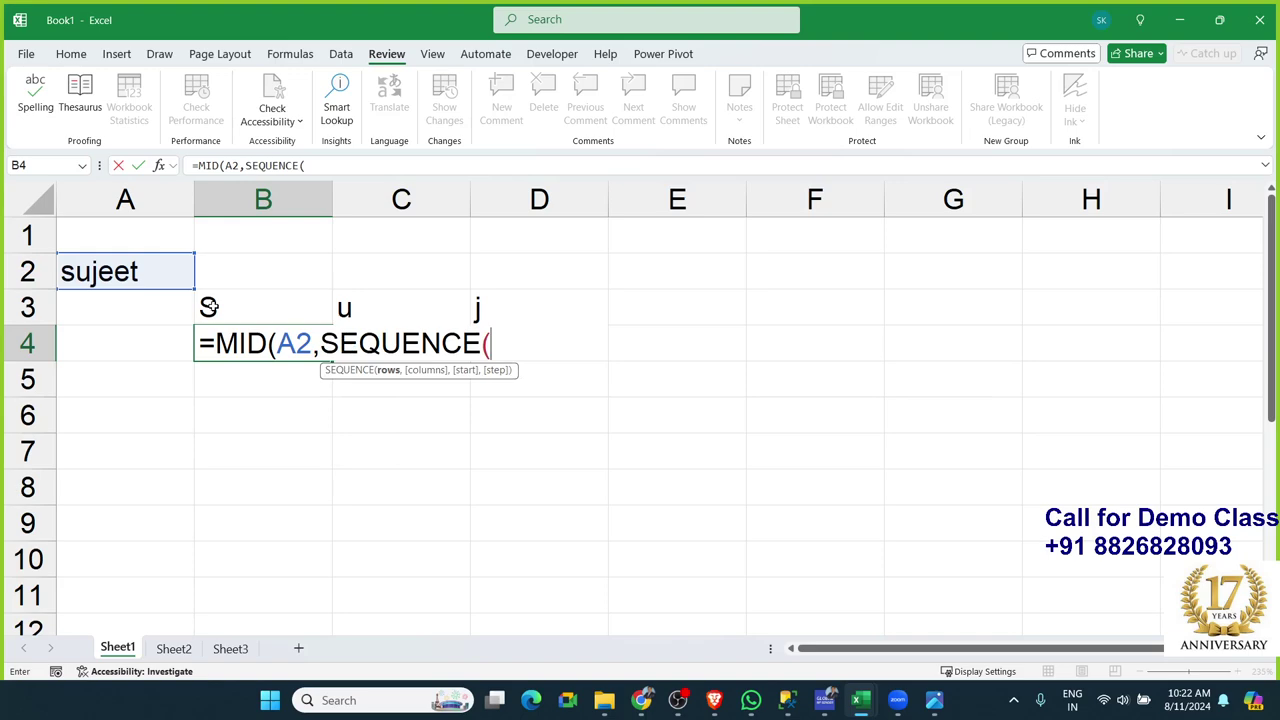
pyautogui.write('1,')
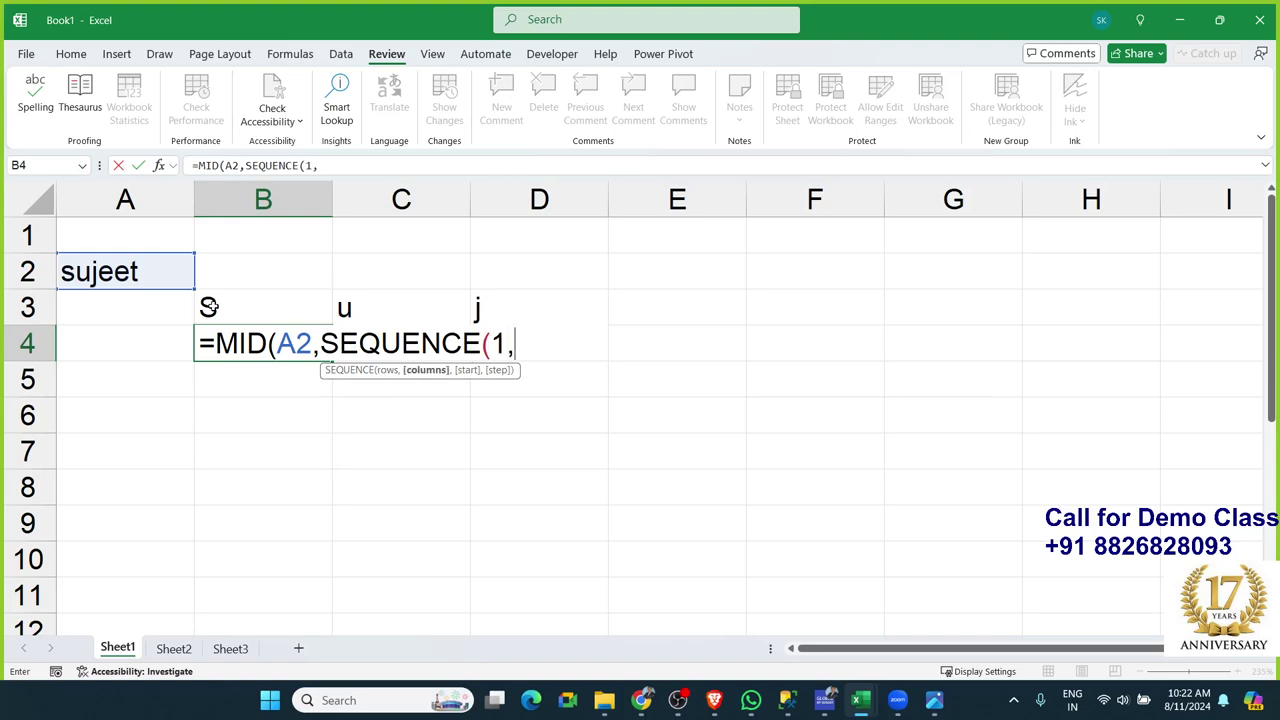
pyautogui.write('len')
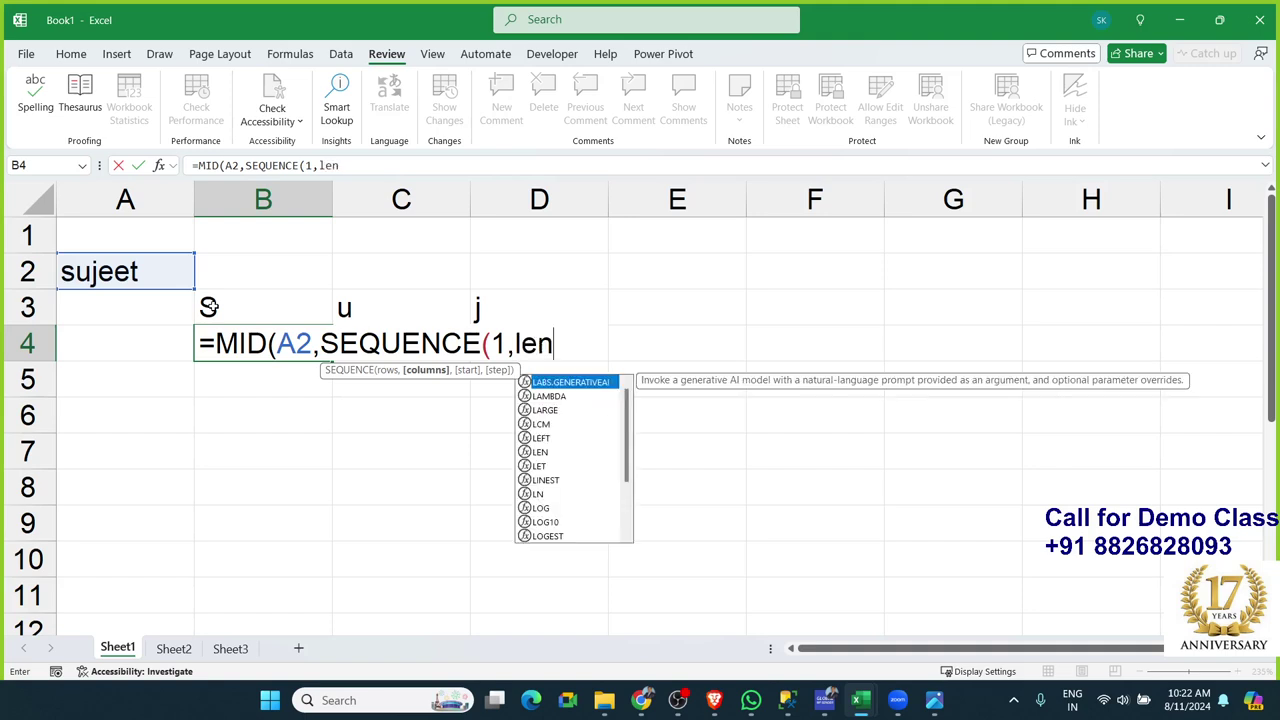
pyautogui.press('Tab')
pyautogui.click(143, 276)
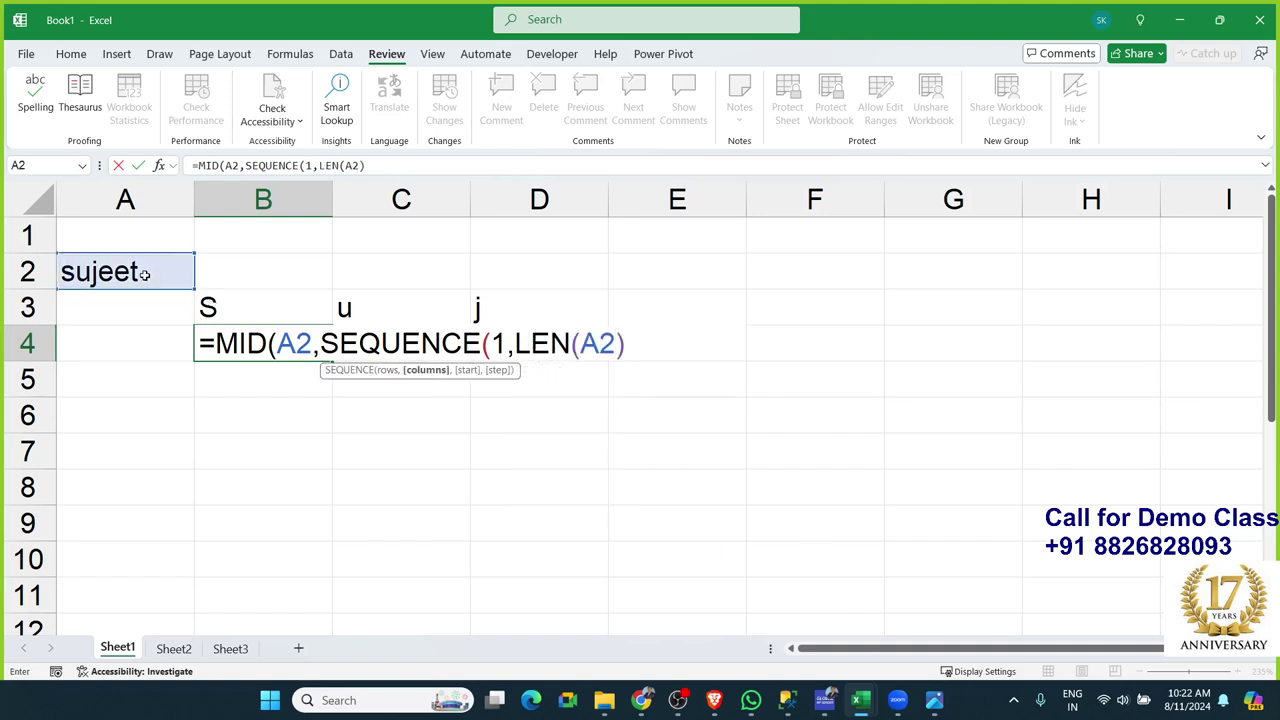
pyautogui.write(',,')
pyautogui.press('BackSpace')
pyautogui.write('1,1')
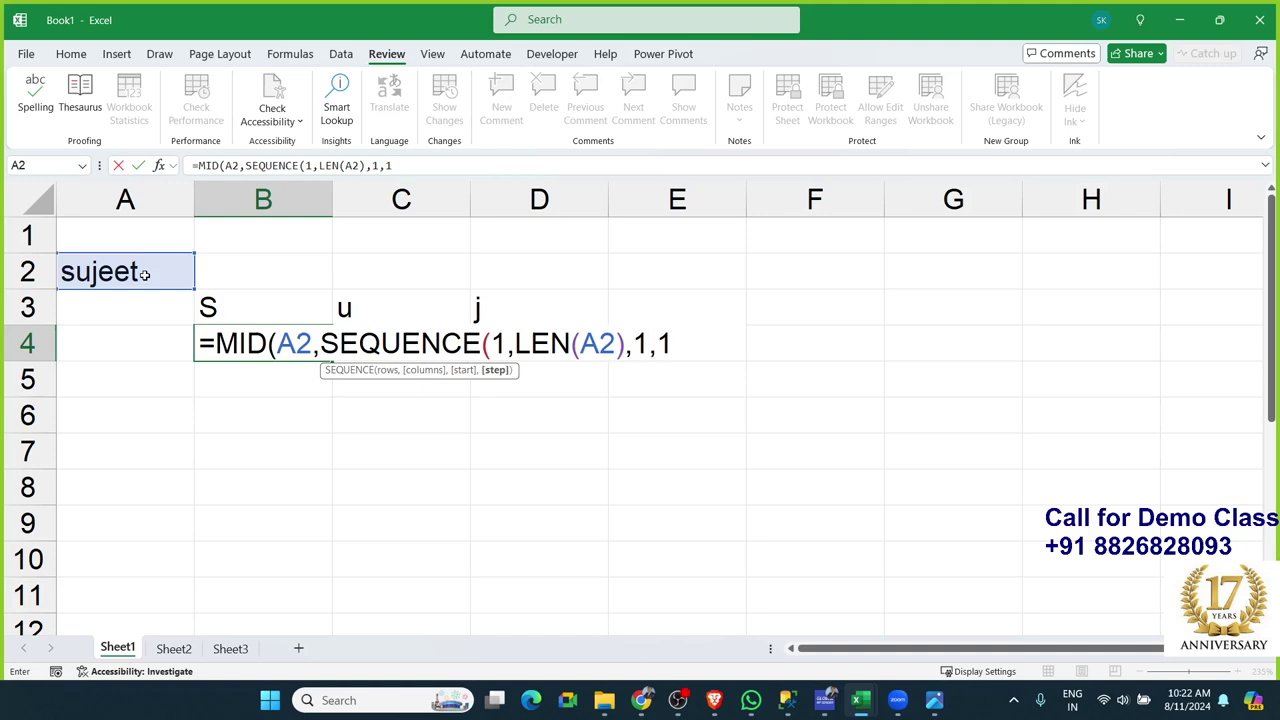
pyautogui.write(')')
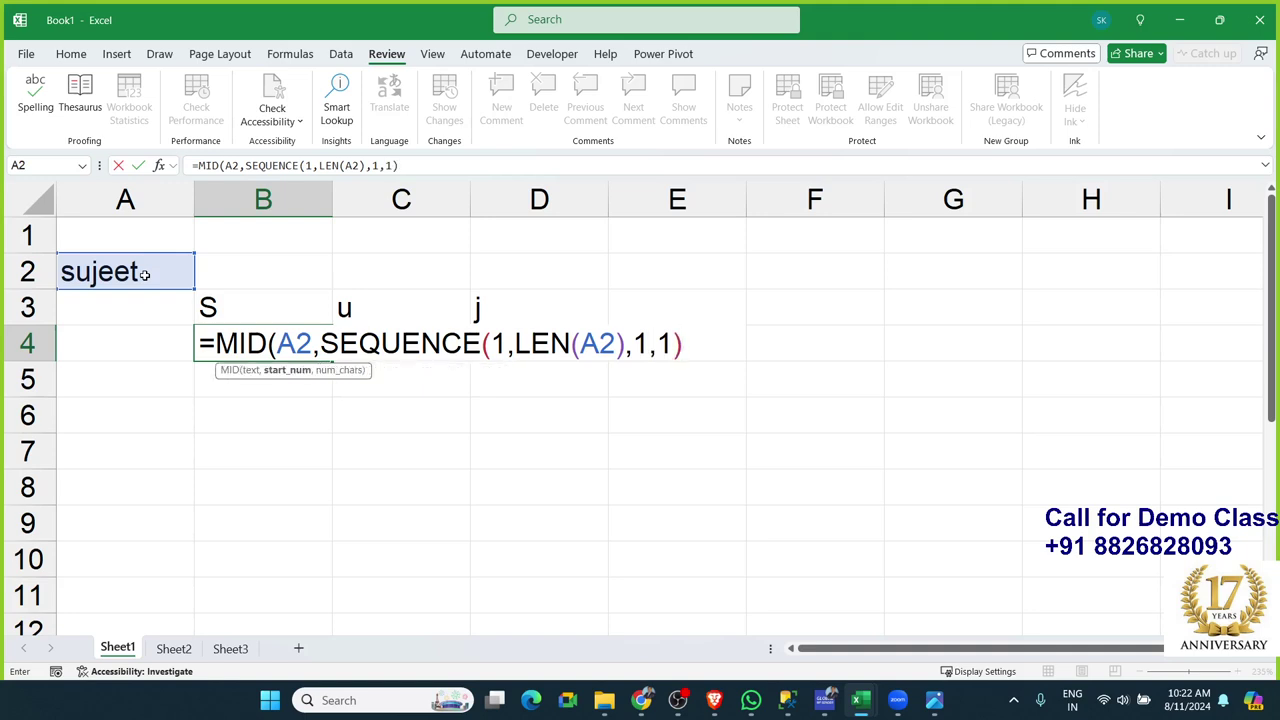
pyautogui.write(',')
pyautogui.write('1')
pyautogui.press('Return')
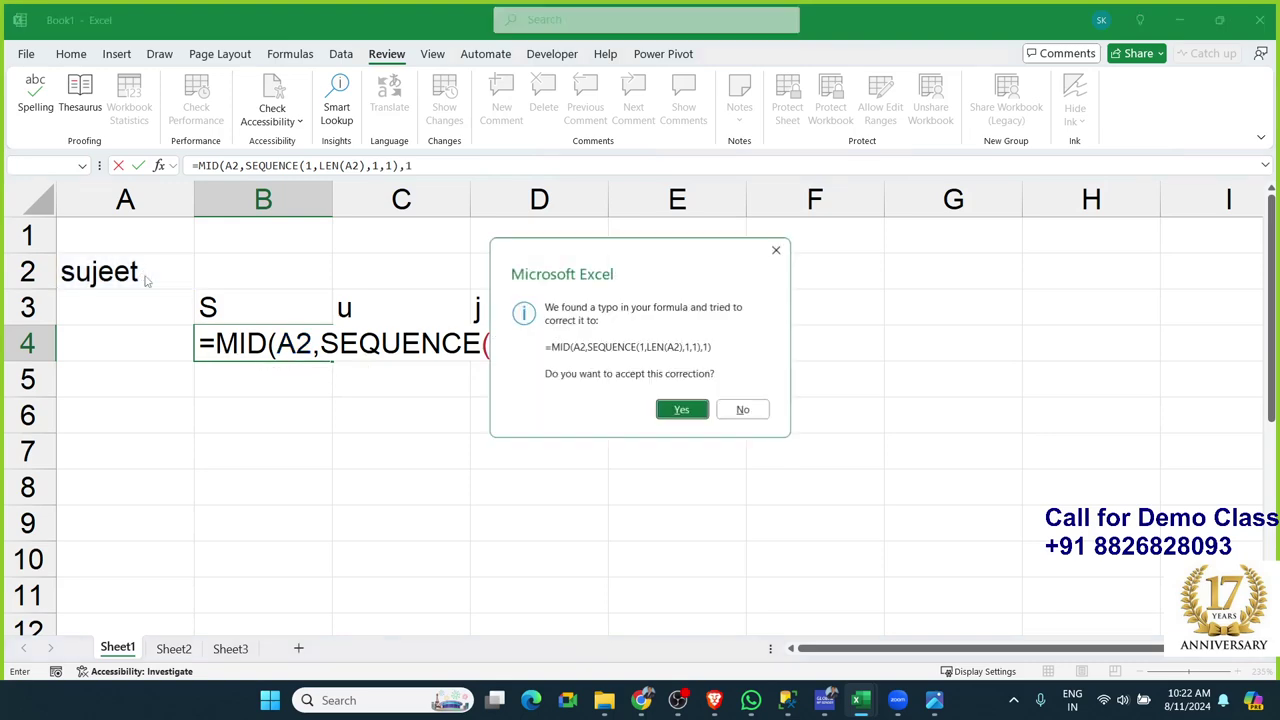
pyautogui.press('Return')
pyautogui.press('Up')
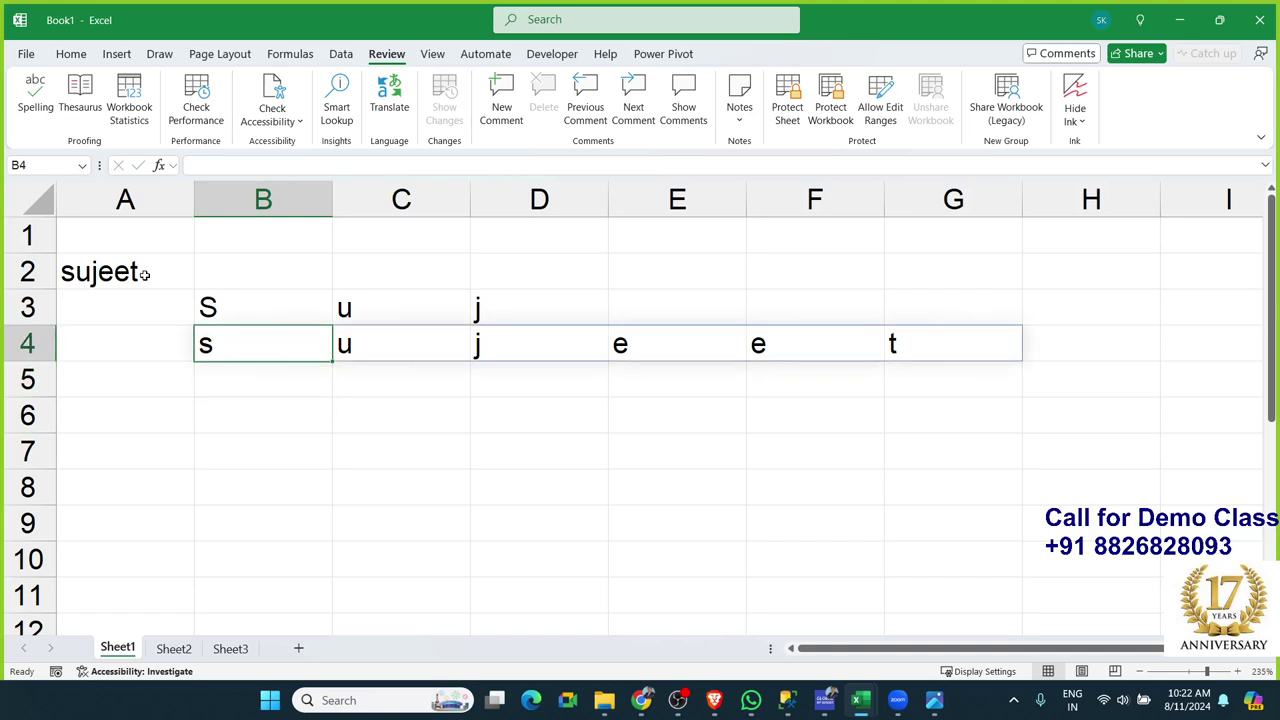
# Replace A2's name with a short name, then with a full first and last name
pyautogui.click(144, 274)
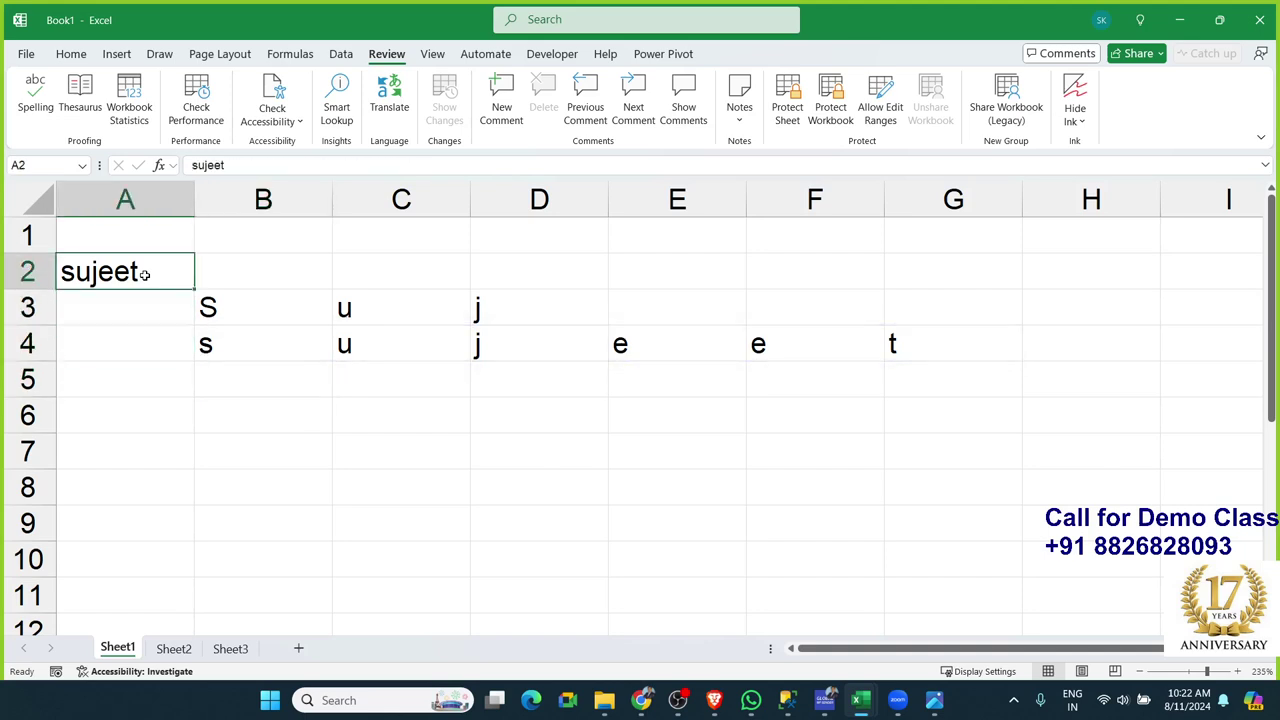
pyautogui.write('RAJ')
pyautogui.press('Return')
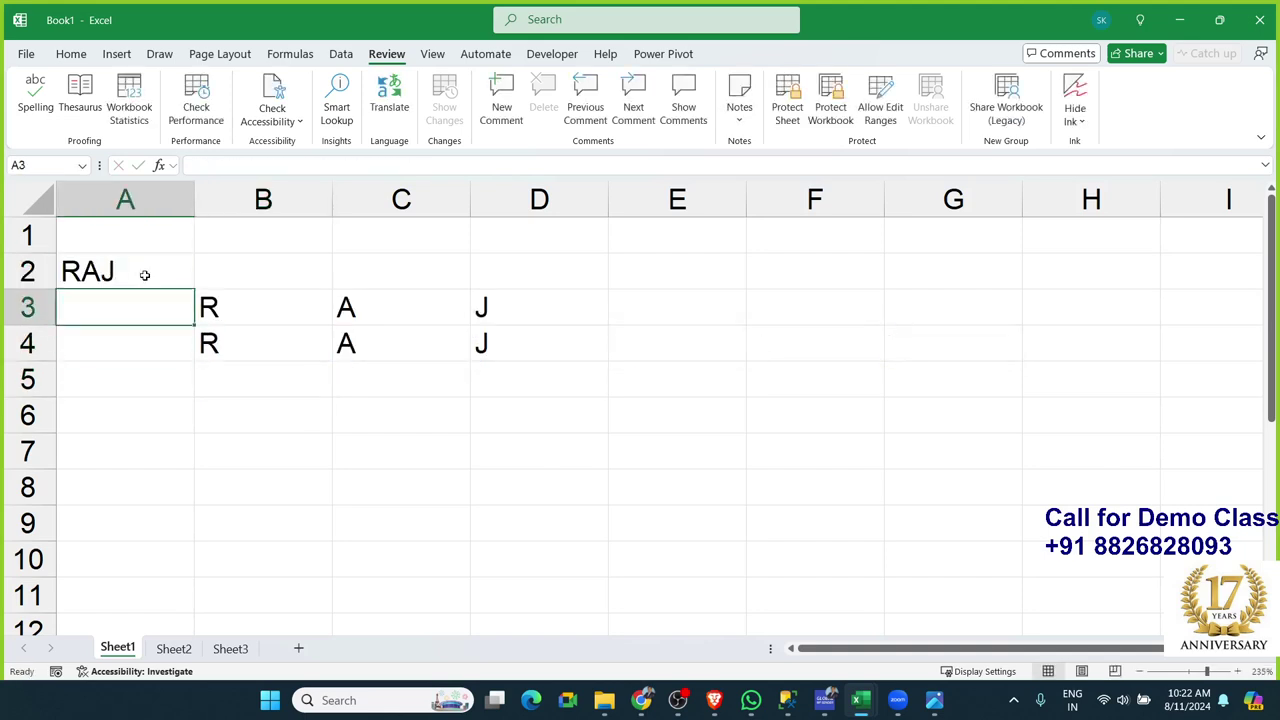
pyautogui.click(144, 274)
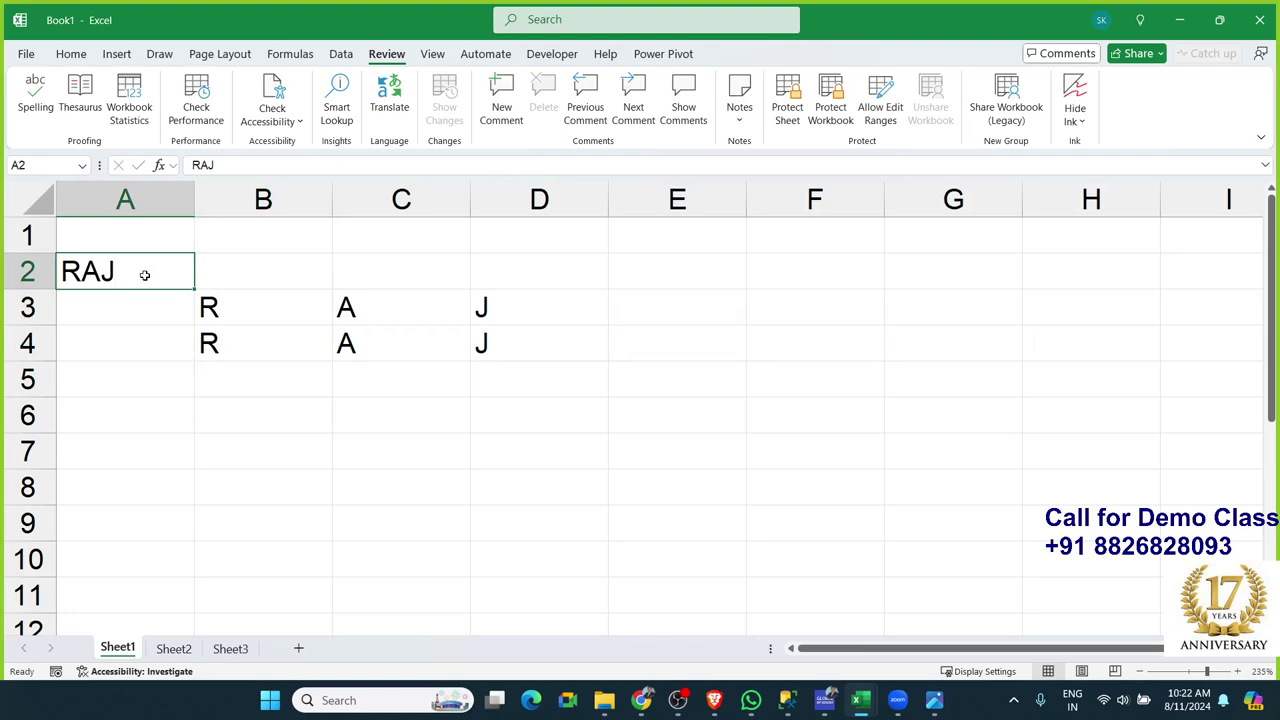
pyautogui.write('RA')
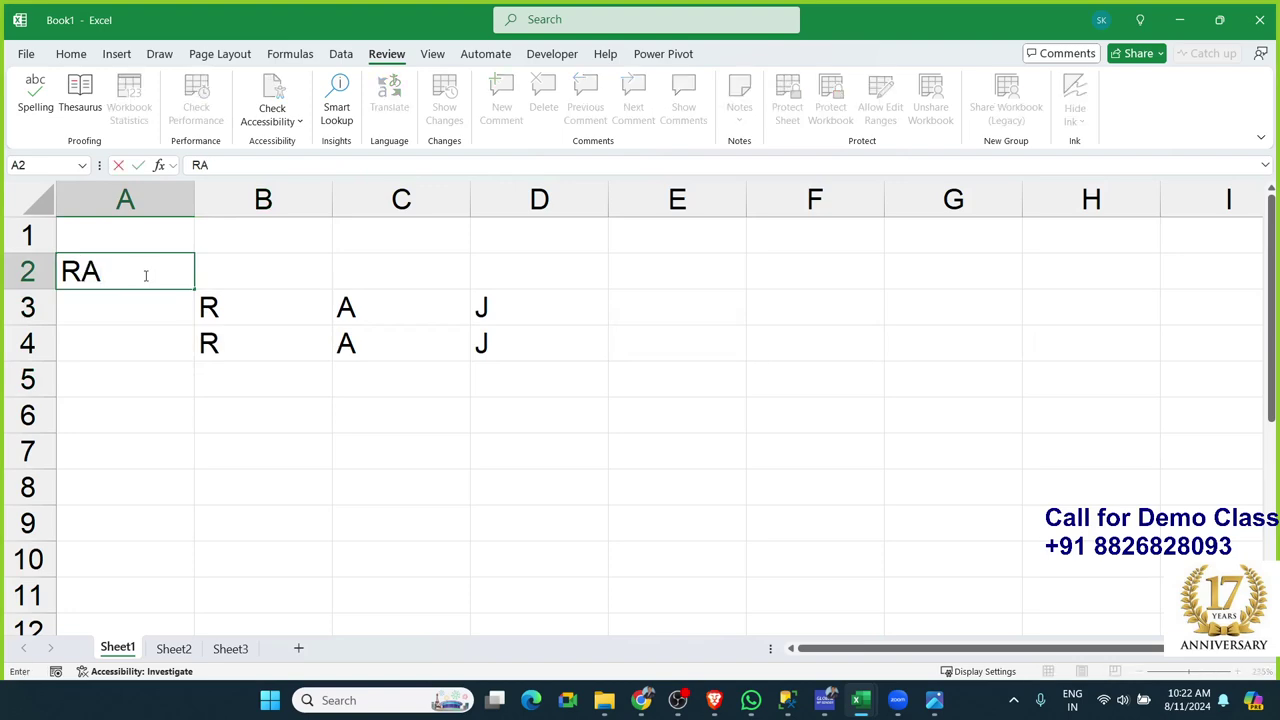
pyautogui.write('VI')
pyautogui.write(' Bhu')
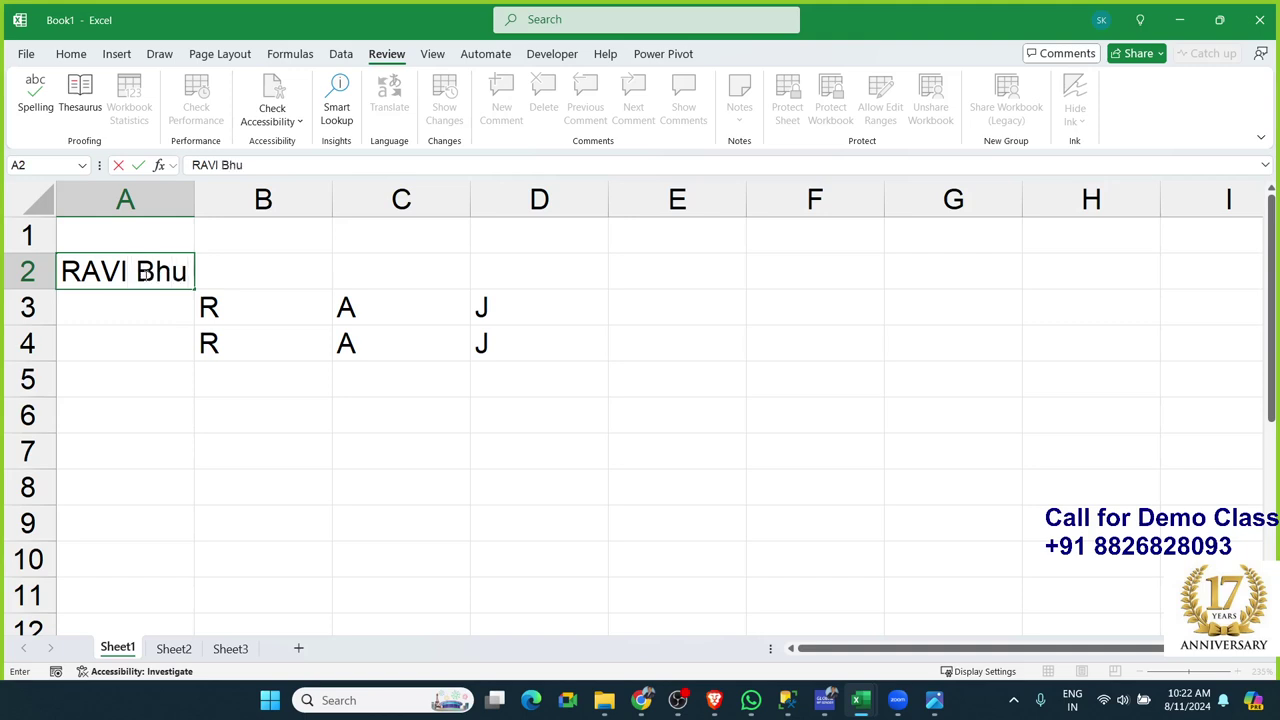
pyautogui.write('shan')
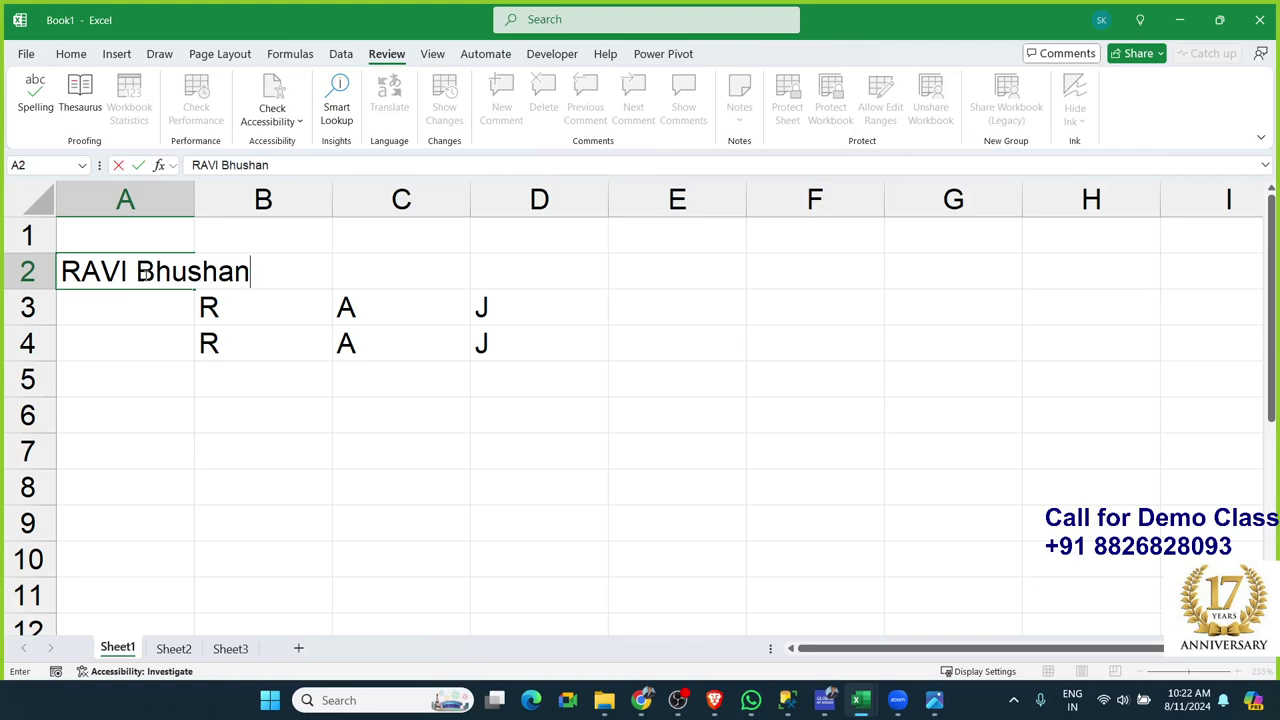
pyautogui.press('Return')
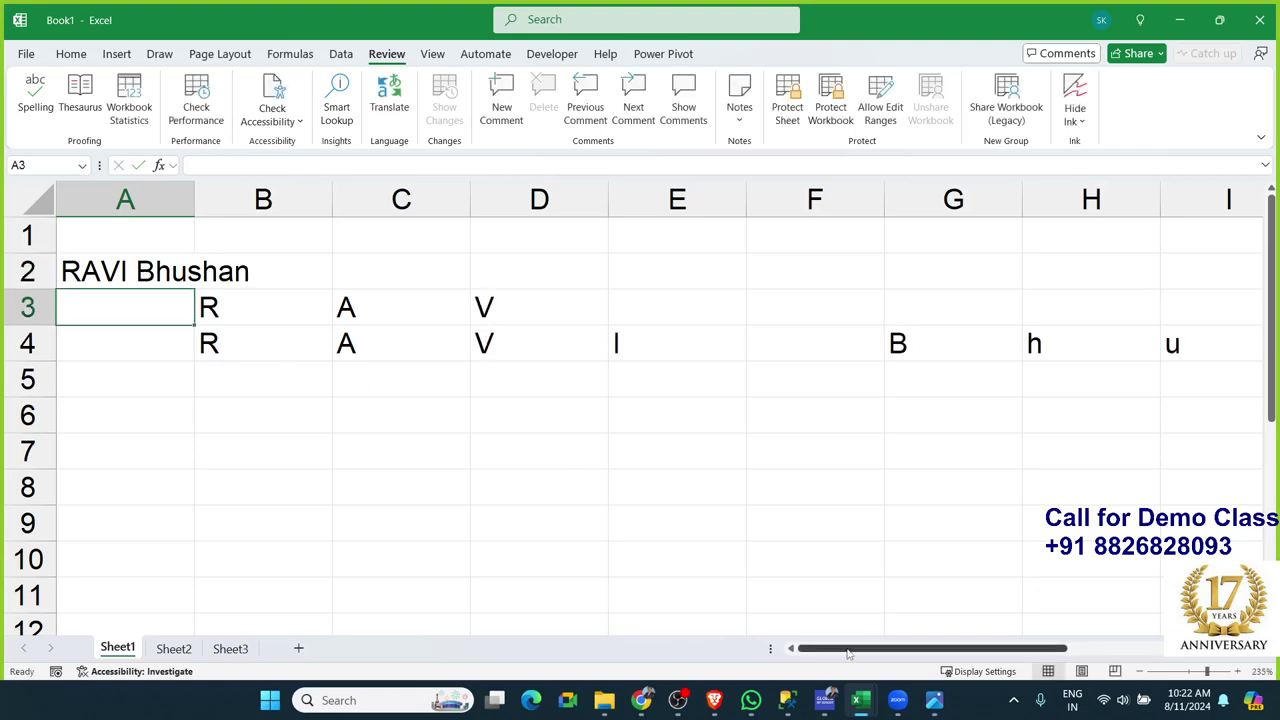
pyautogui.moveTo(868, 649); pyautogui.dragTo(1045, 641)
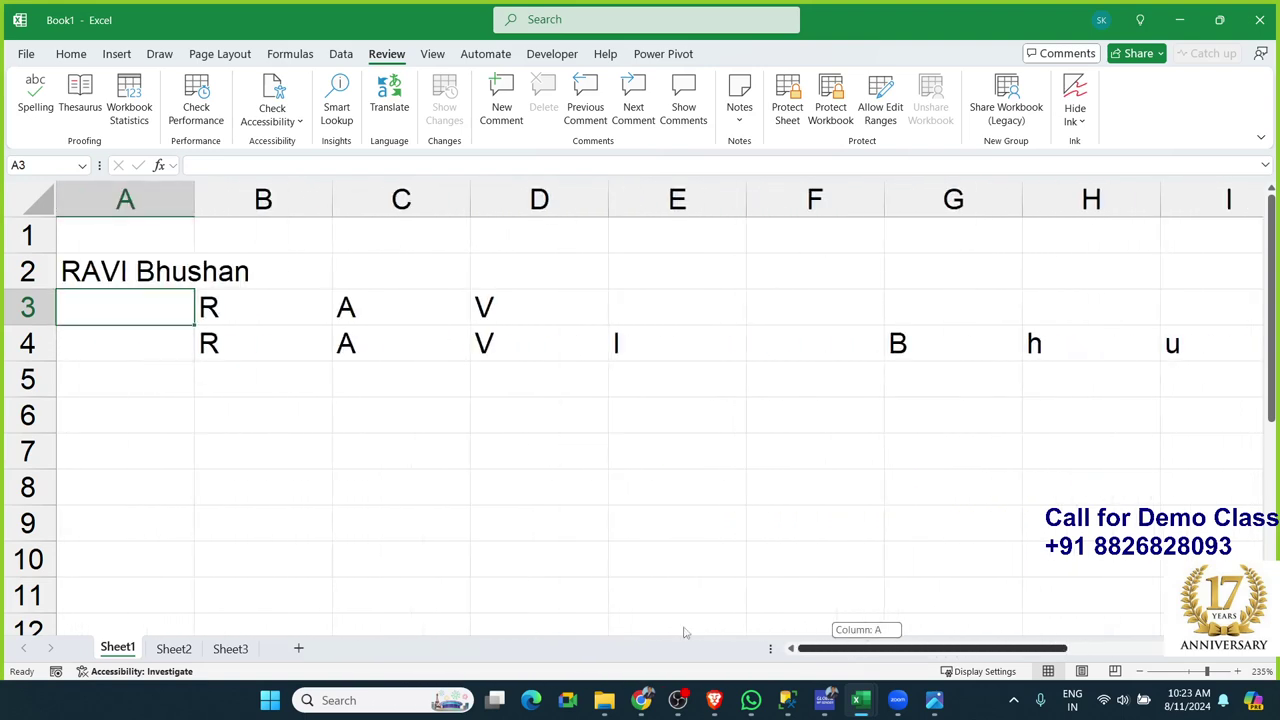
pyautogui.moveTo(1045, 641); pyautogui.dragTo(686, 631)
pyautogui.doubleClick(215, 342)
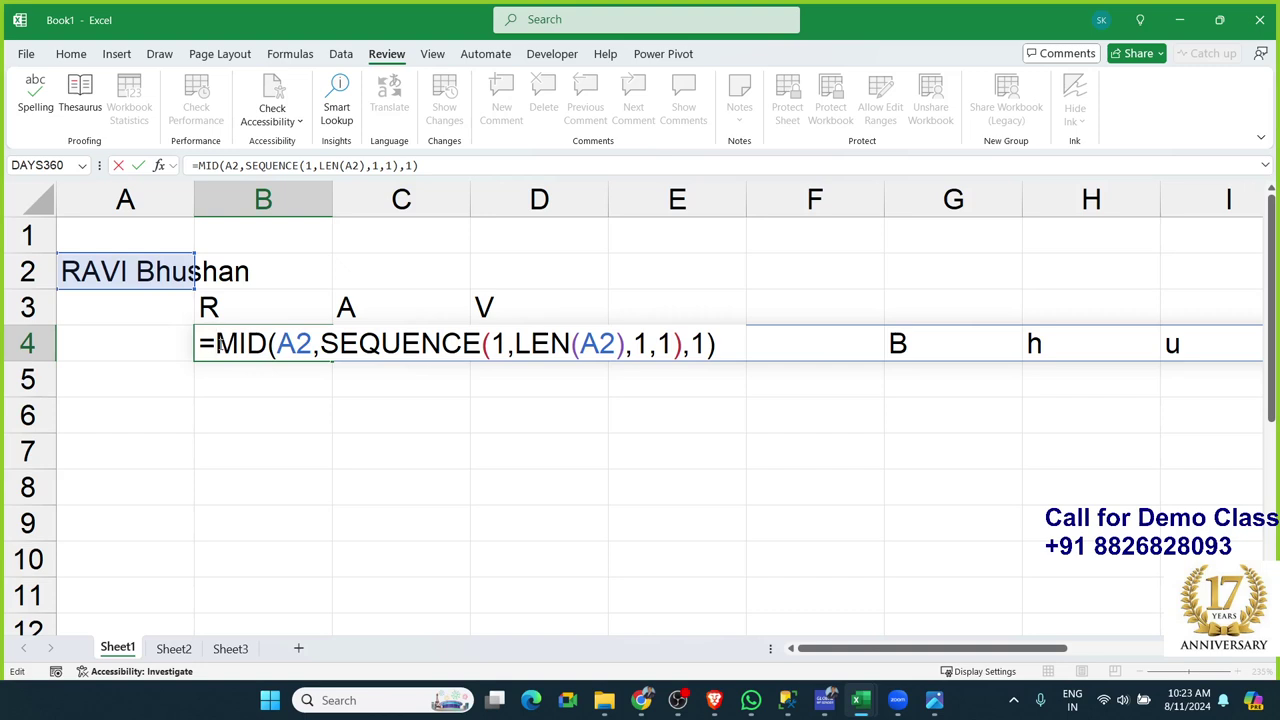
pyautogui.hotkey('shift', 'Return')
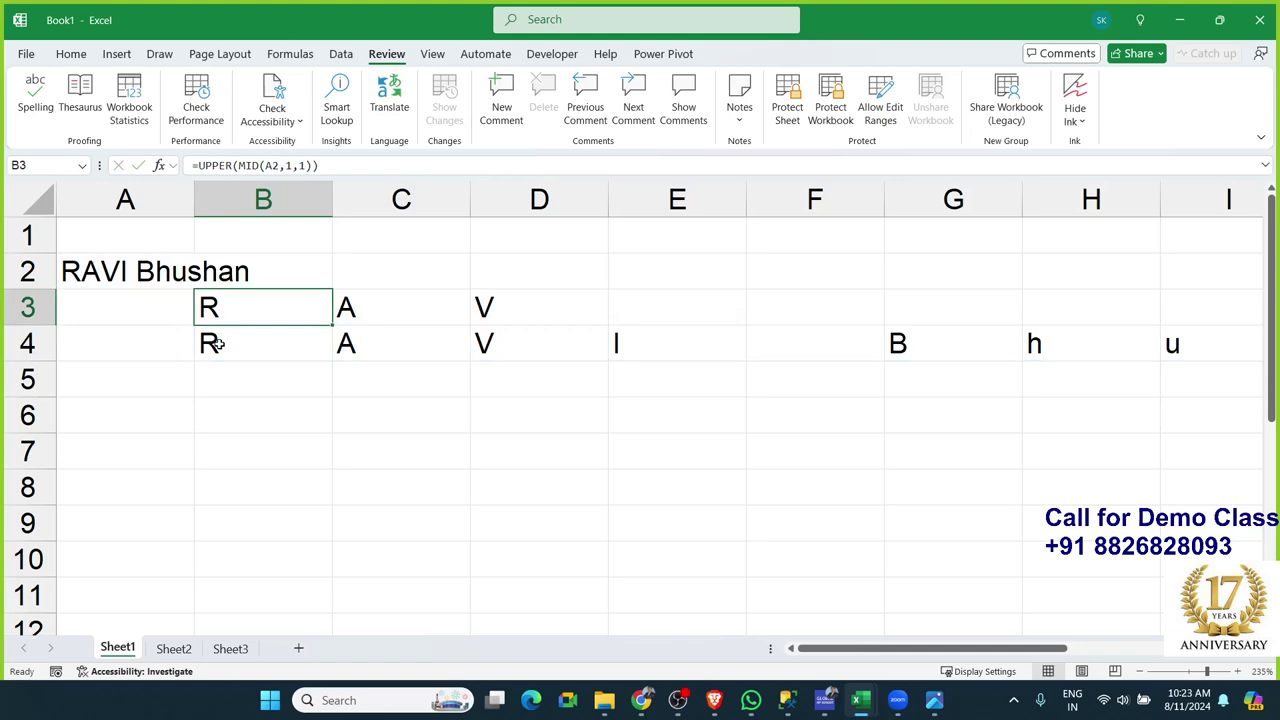
pyautogui.click(213, 344)
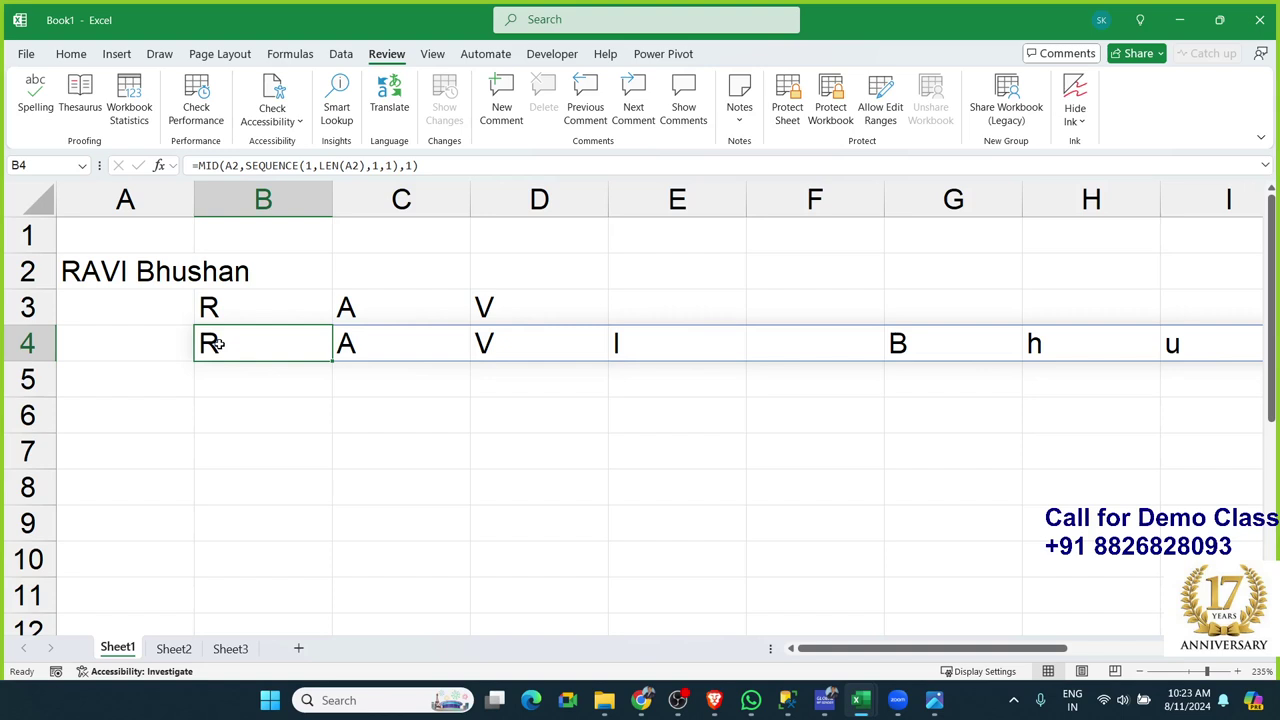
pyautogui.hotkey('alt', 'Tab')
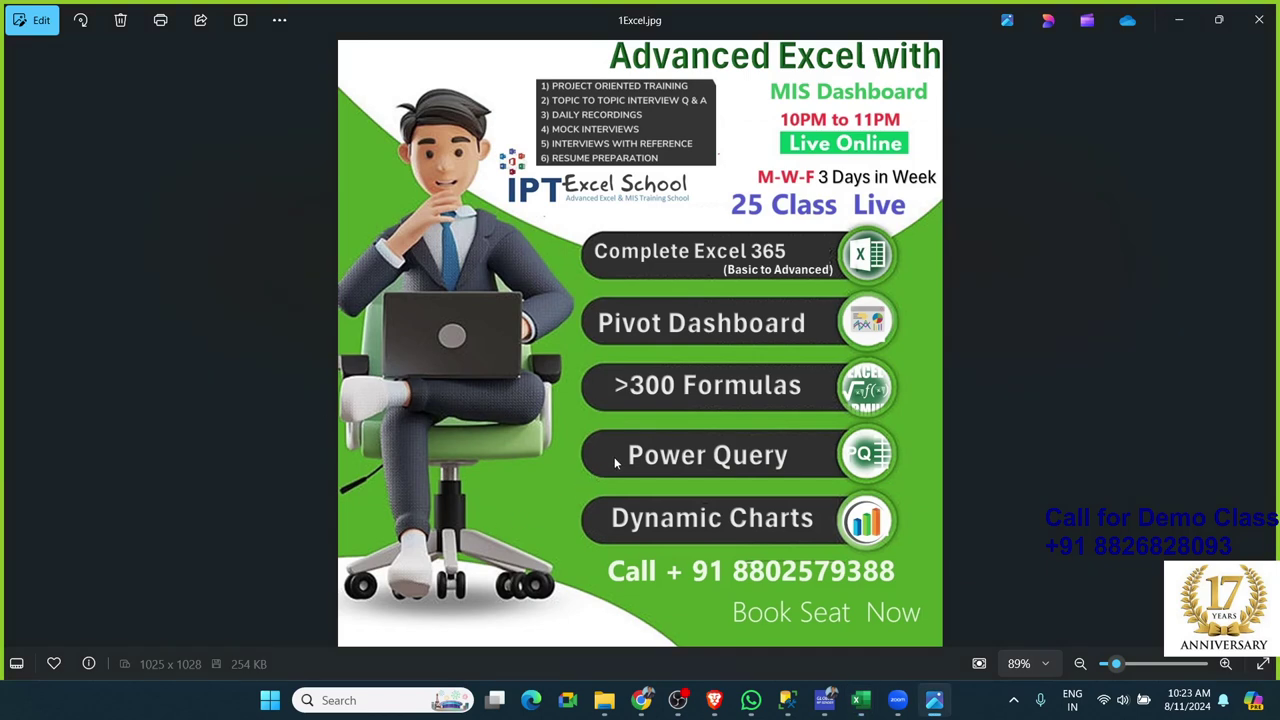
pyautogui.hotkey('alt', 'Tab')
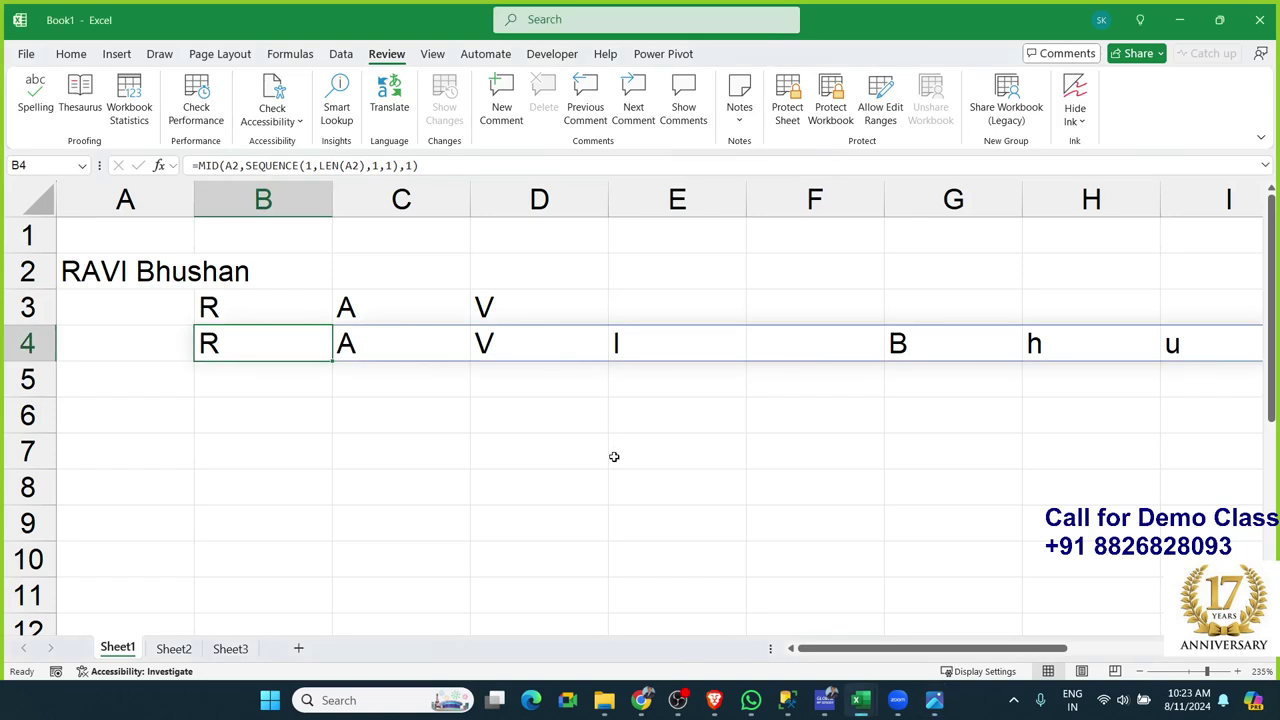
pyautogui.click(338, 453)
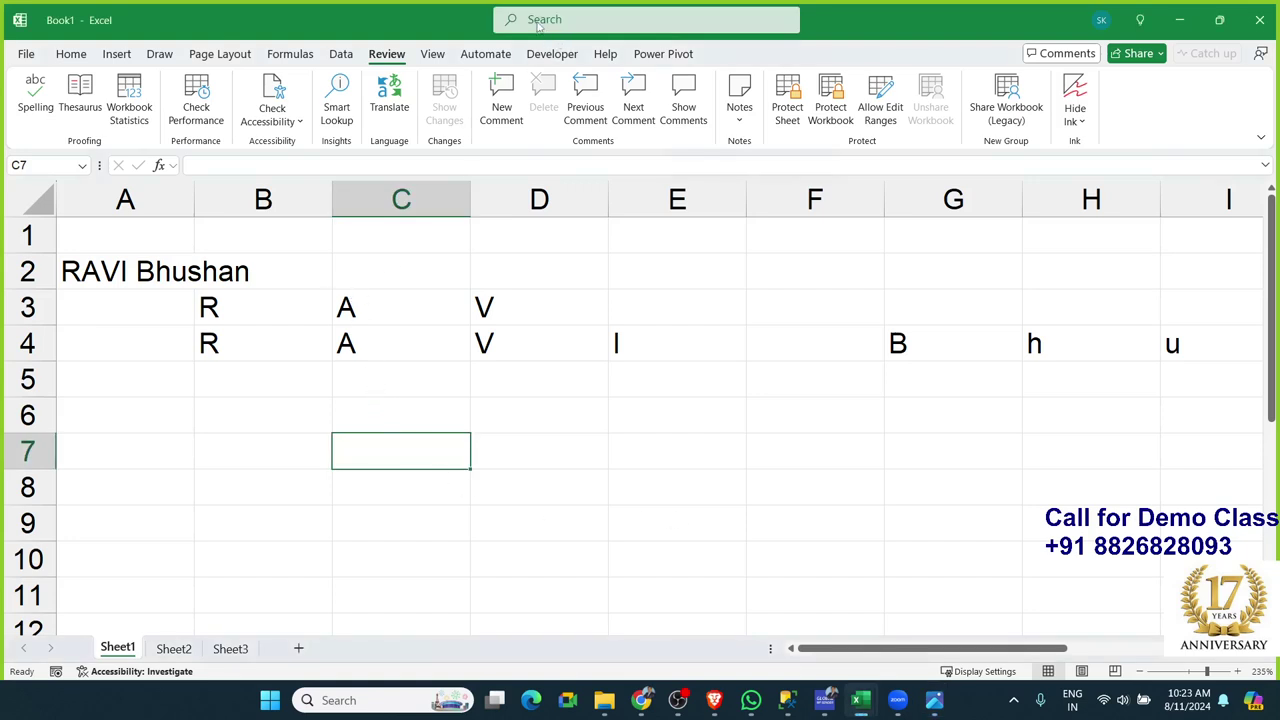
# Show the Developer tools, preview the Insert form controls list, then close it
pyautogui.click(550, 53)
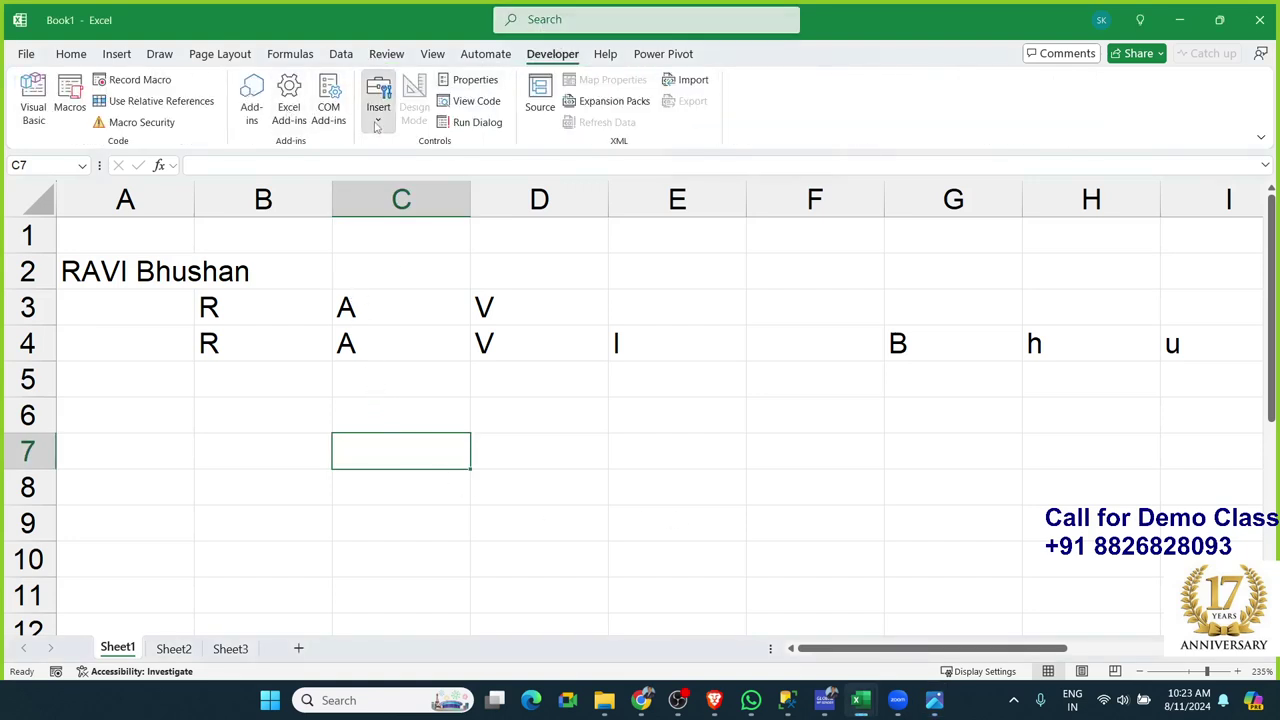
pyautogui.click(378, 105)
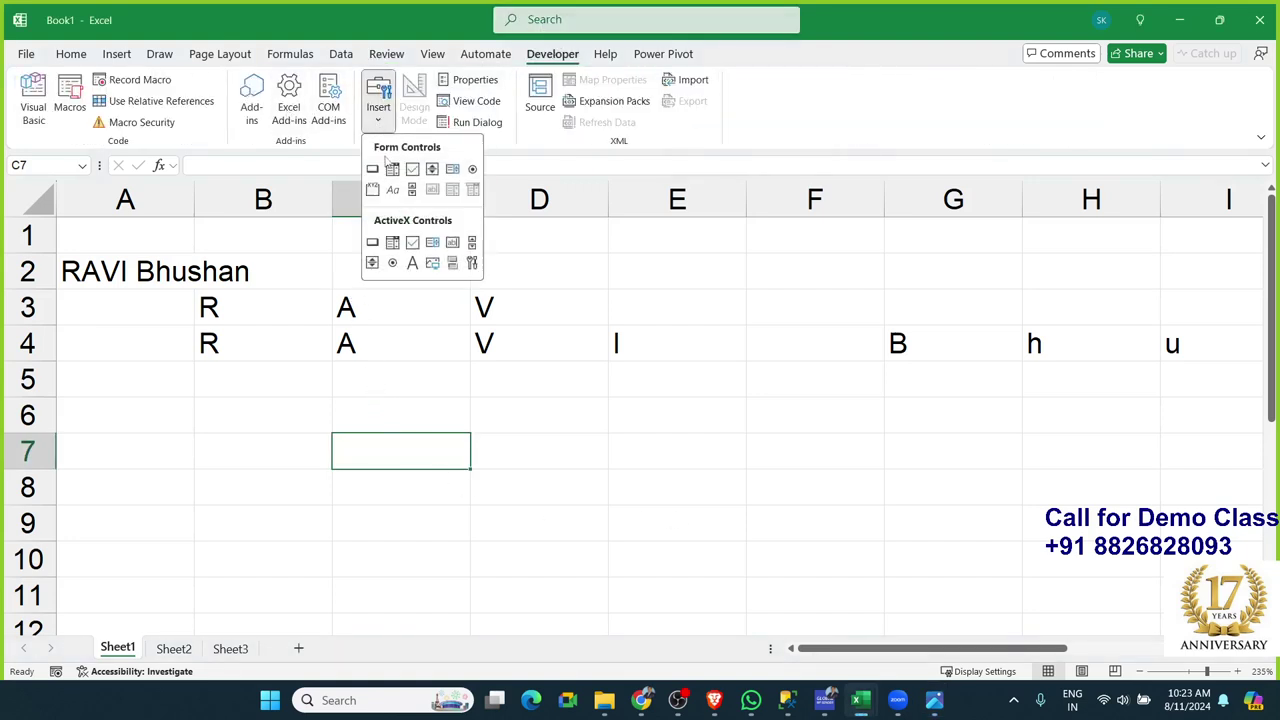
pyautogui.click(231, 388)
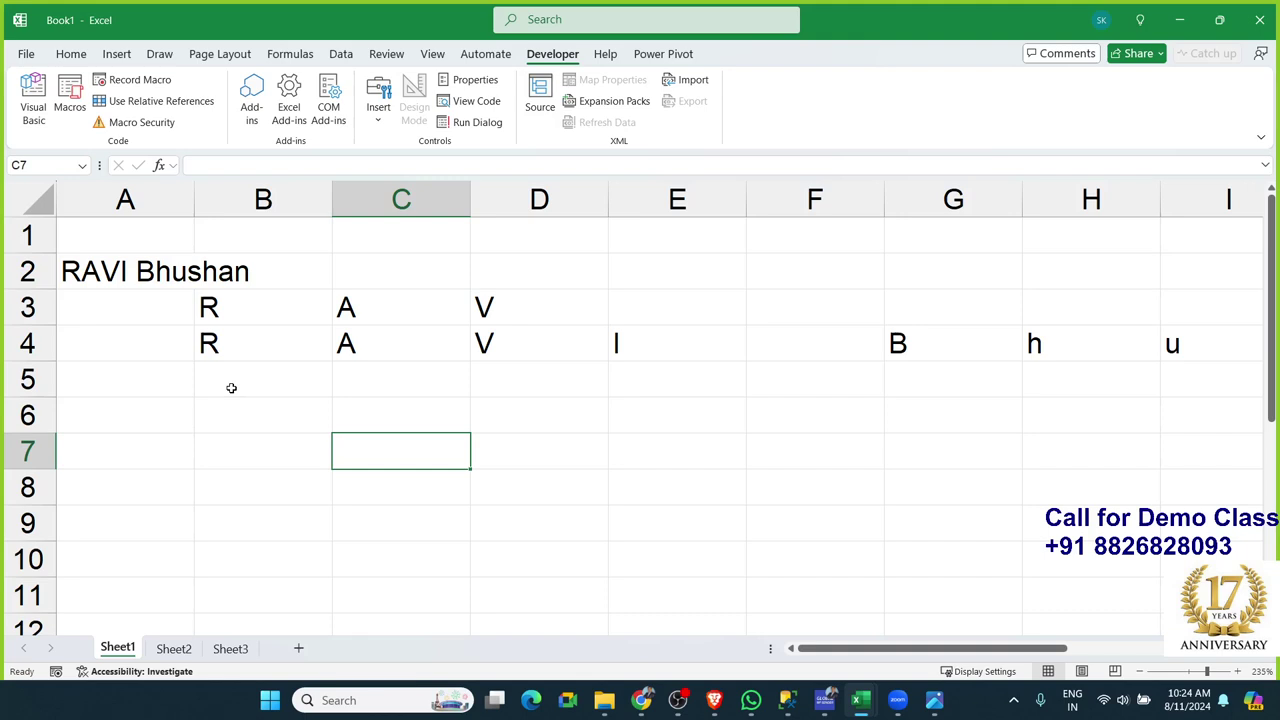
# On Sheet2, add headers Month, Amt, Profit and fill months JAN through OCT in column A
pyautogui.click(165, 648)
pyautogui.write('Mo')
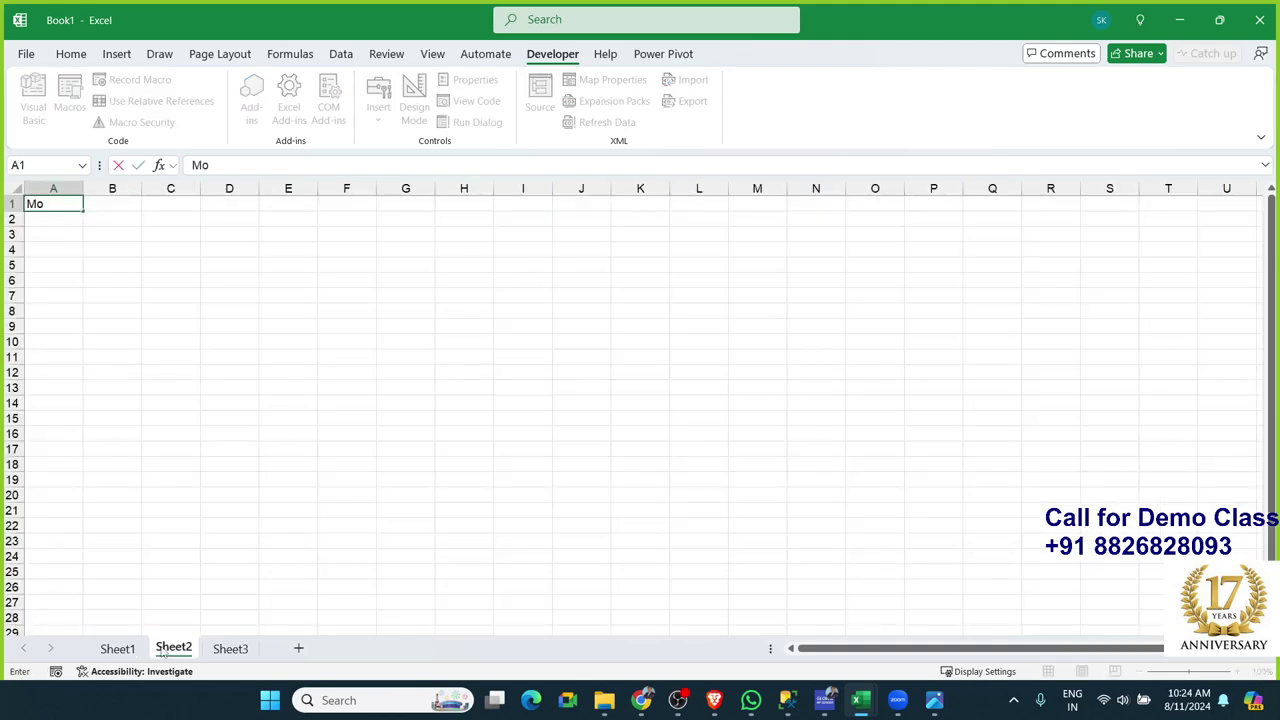
pyautogui.write('nth')
pyautogui.press('Return')
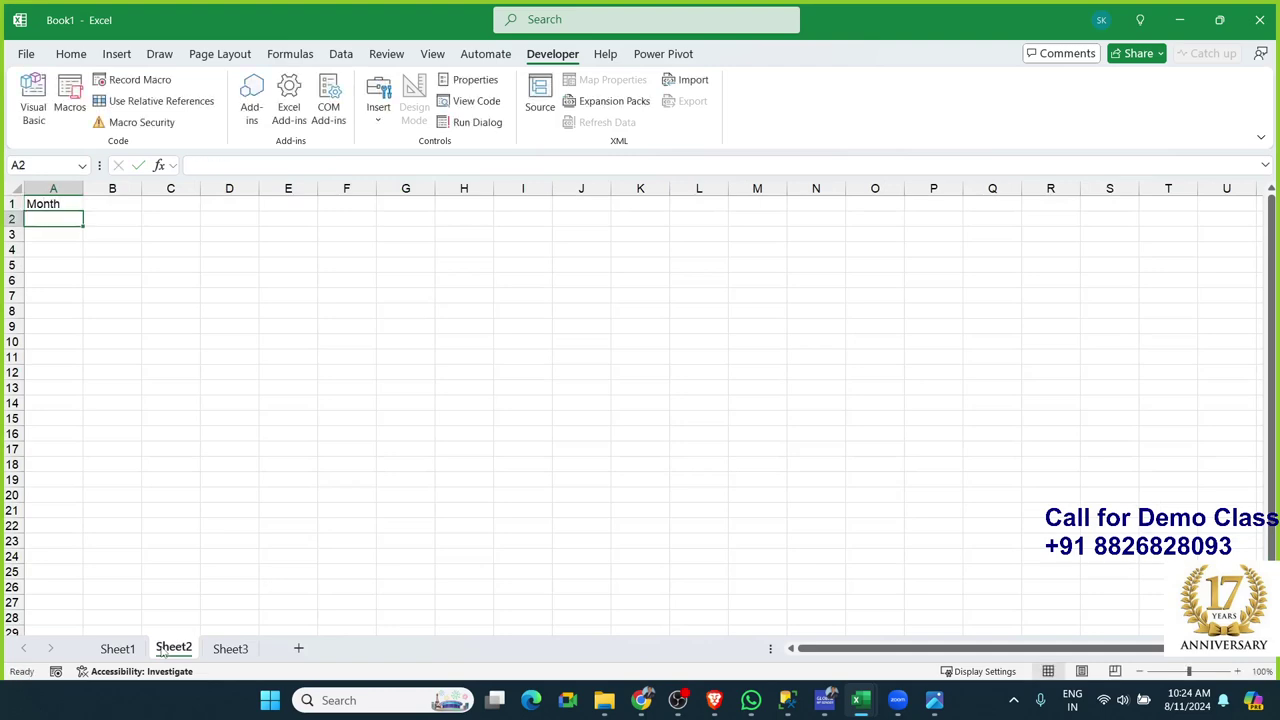
pyautogui.write("JAN'")
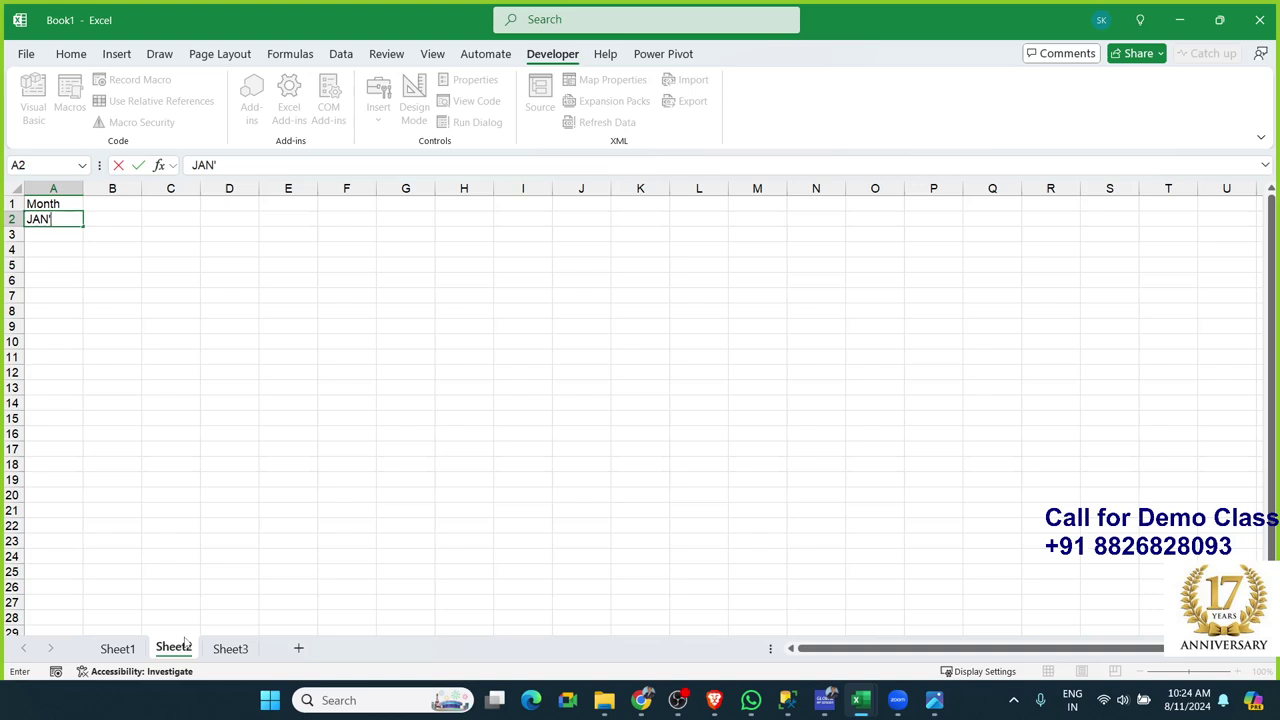
pyautogui.press('Return')
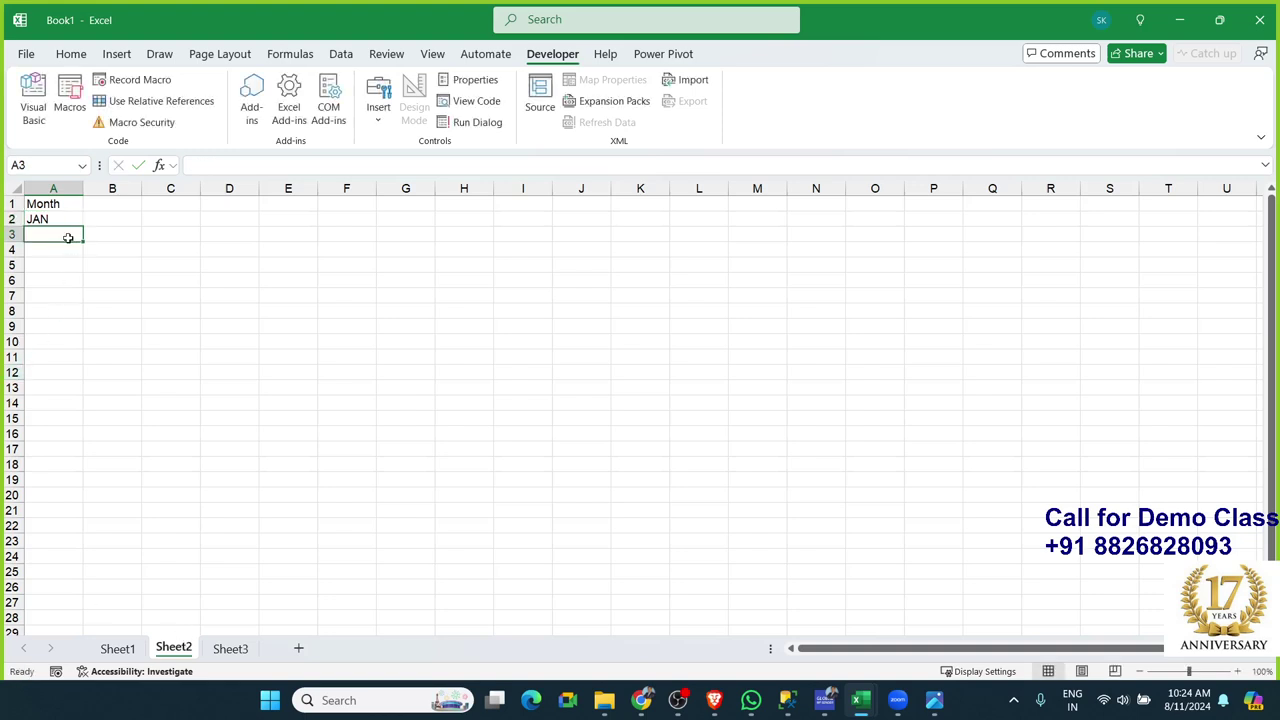
pyautogui.click(60, 220)
pyautogui.moveTo(83, 226); pyautogui.dragTo(77, 359)
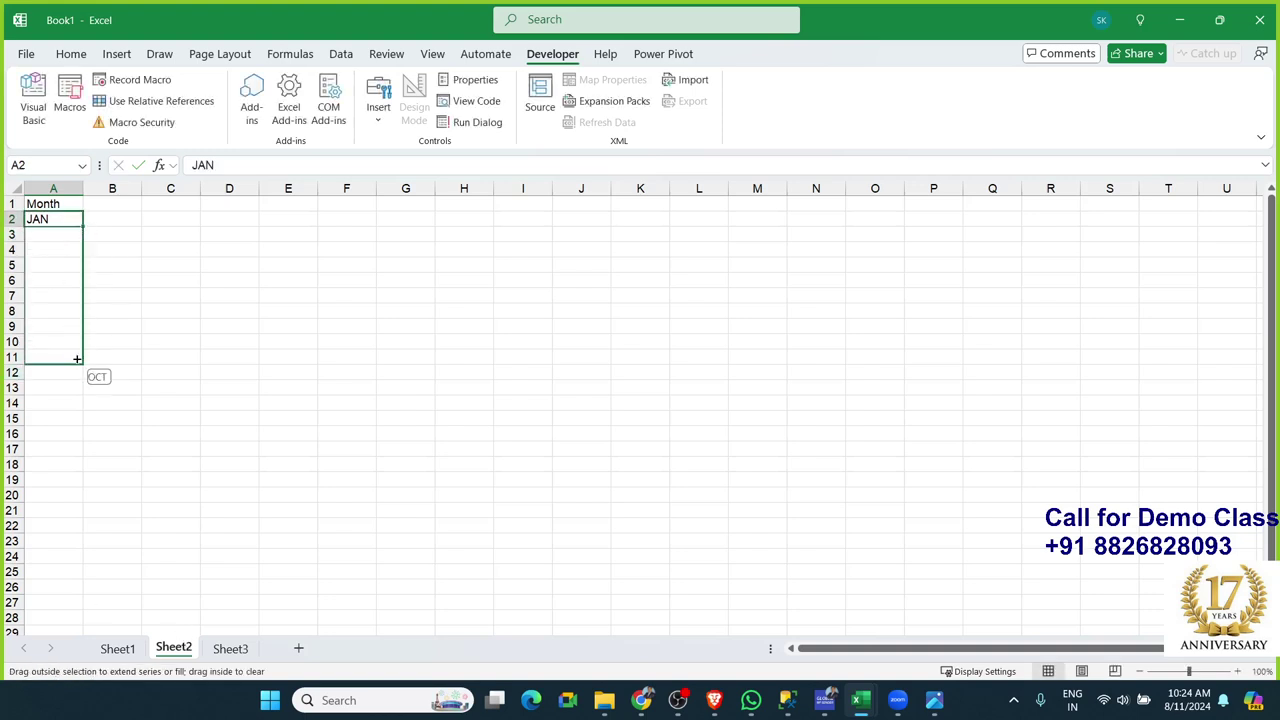
pyautogui.click(113, 204)
pyautogui.write('A')
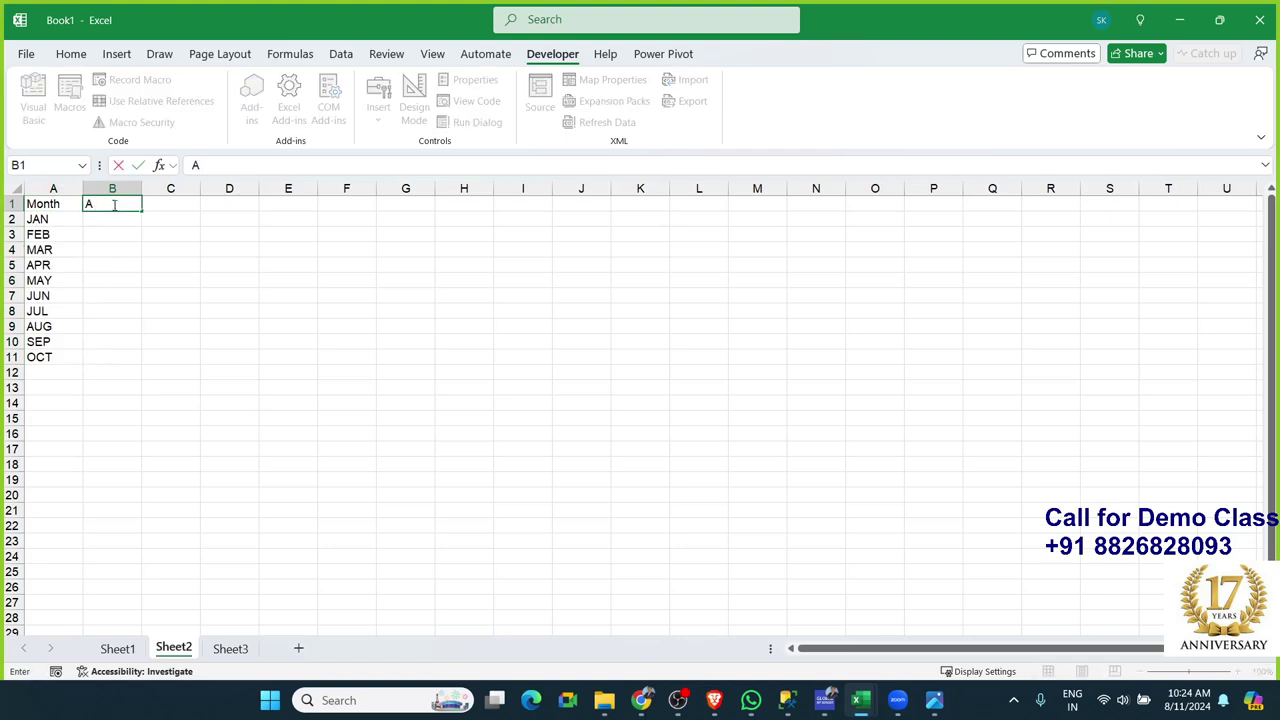
pyautogui.write('mt')
pyautogui.press('Tab')
pyautogui.write('Pr')
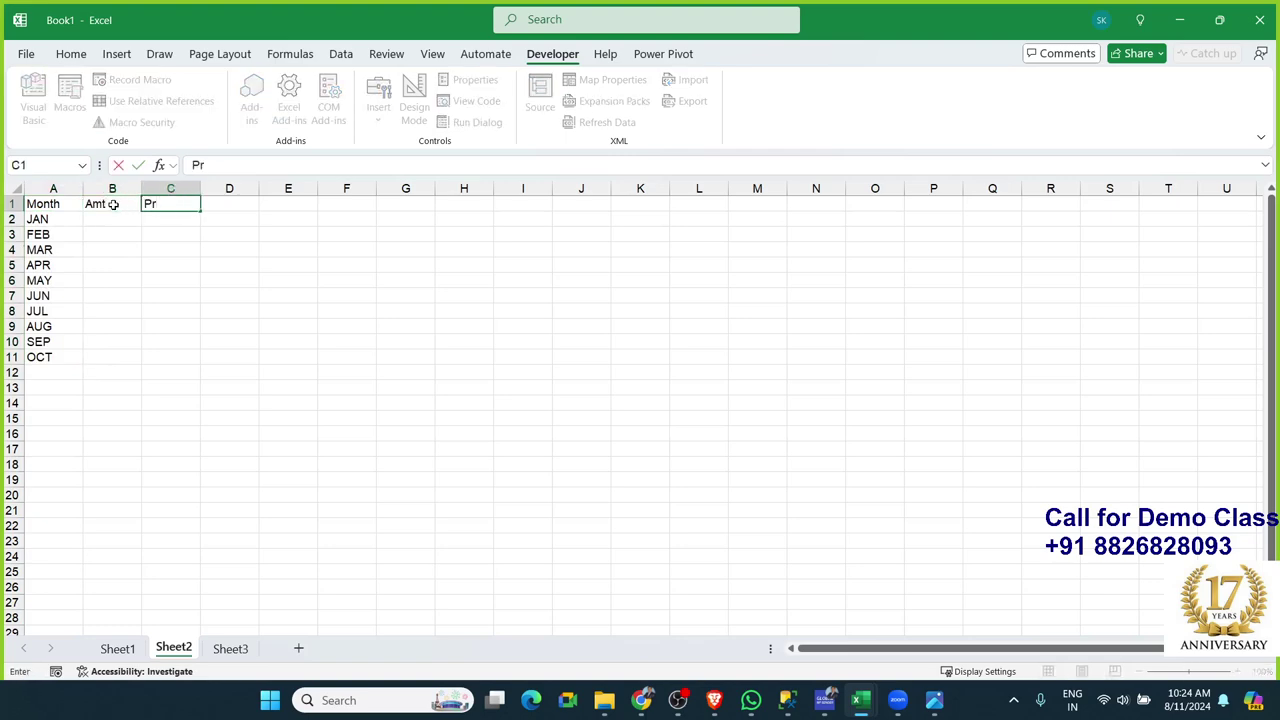
pyautogui.write('of')
pyautogui.write('it')
pyautogui.press('Return')
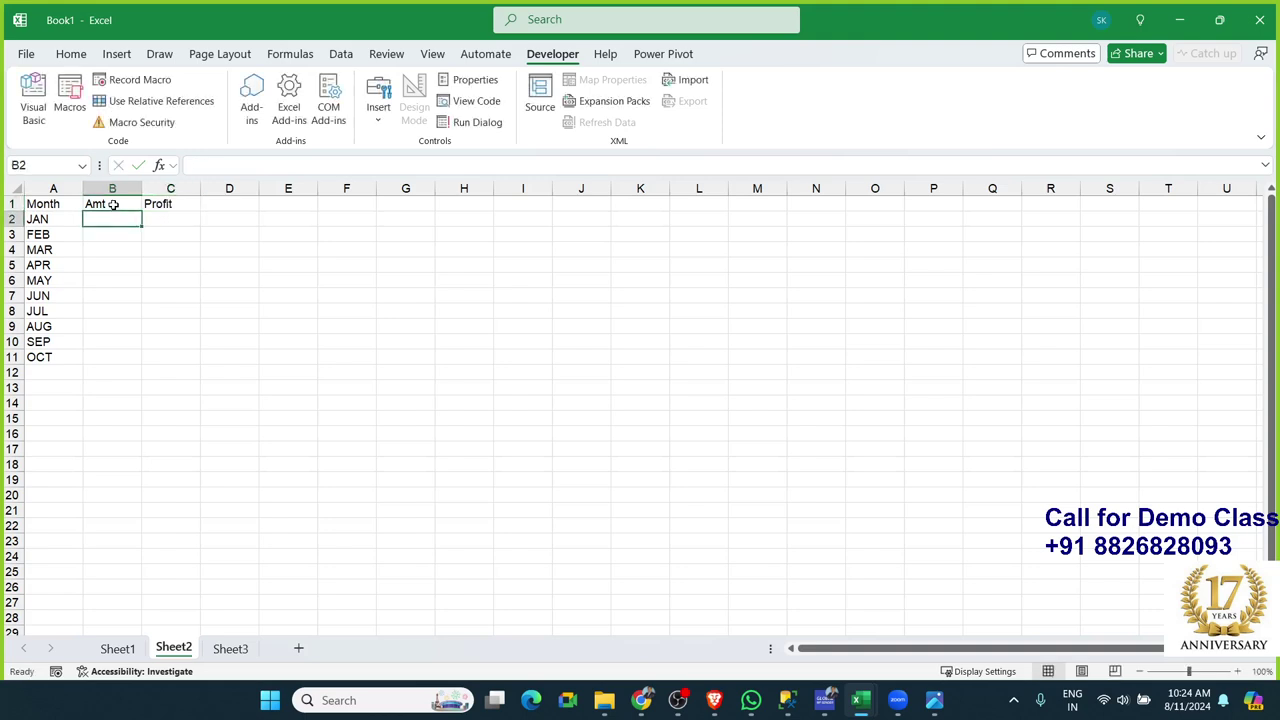
# Enter the monthly amounts in column B (85, 32, 65, 96, 85, 45, 69, …) and clear the stray 14 below
pyautogui.write('85')
pyautogui.press('Return')
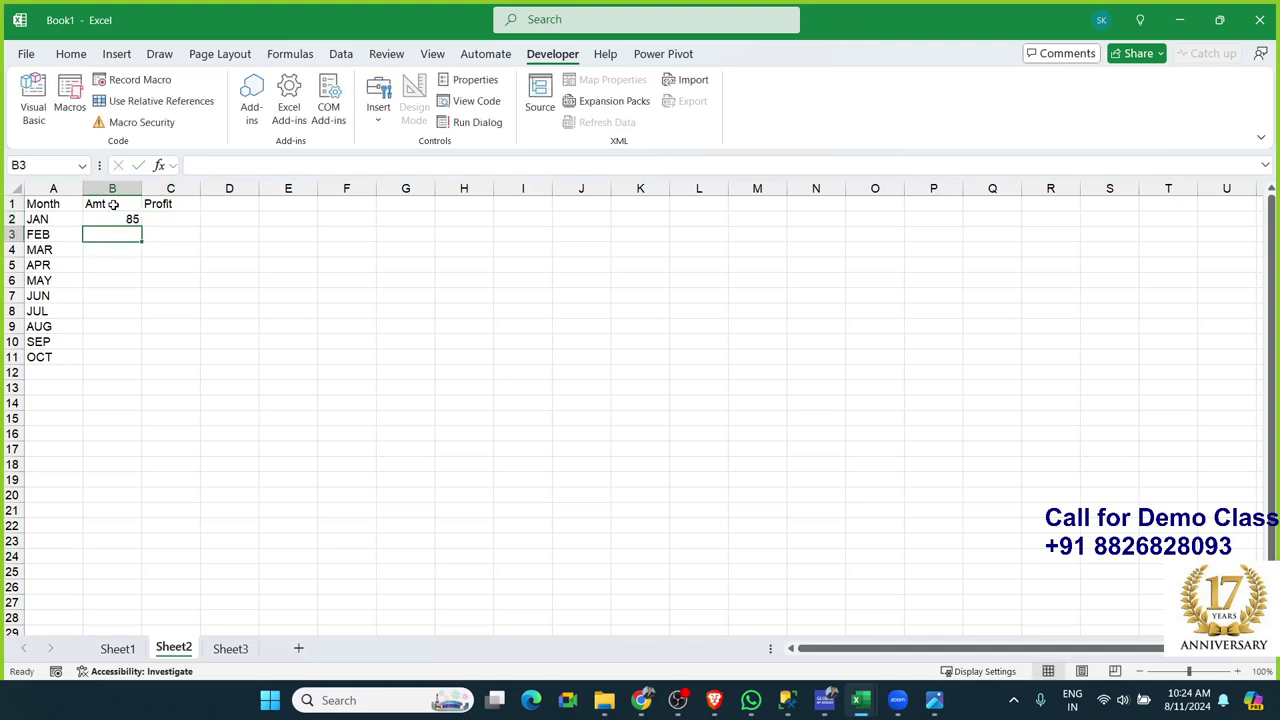
pyautogui.write('32')
pyautogui.press('Return')
pyautogui.write('65')
pyautogui.press('Return')
pyautogui.write('96')
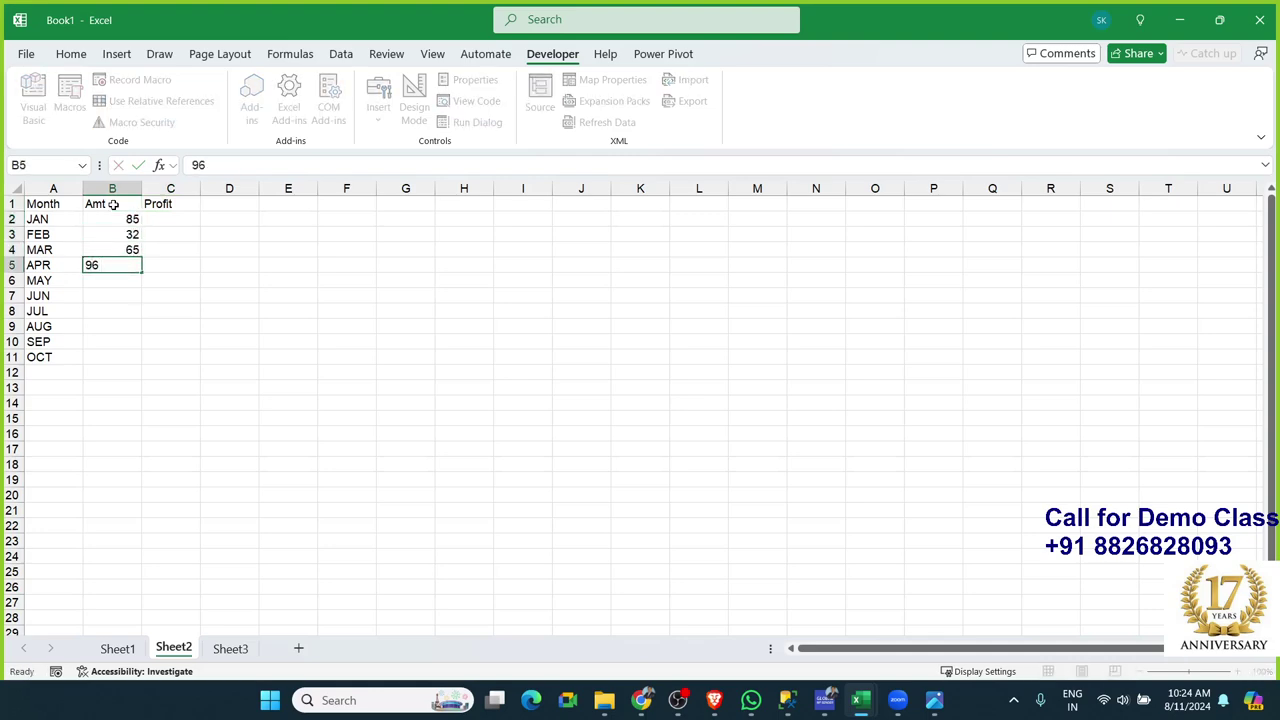
pyautogui.press('Return')
pyautogui.write('85')
pyautogui.press('Return')
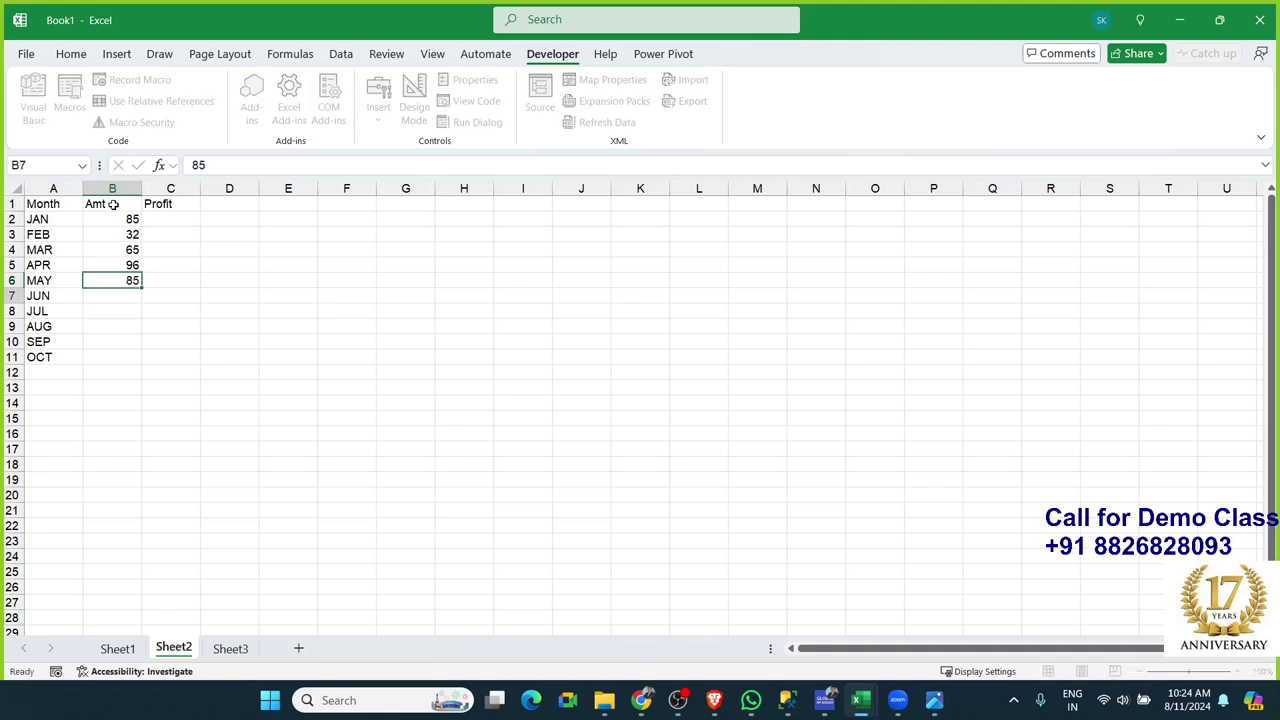
pyautogui.write('45')
pyautogui.press('Return')
pyautogui.write('69')
pyautogui.press('Return')
pyautogui.write('78 ')
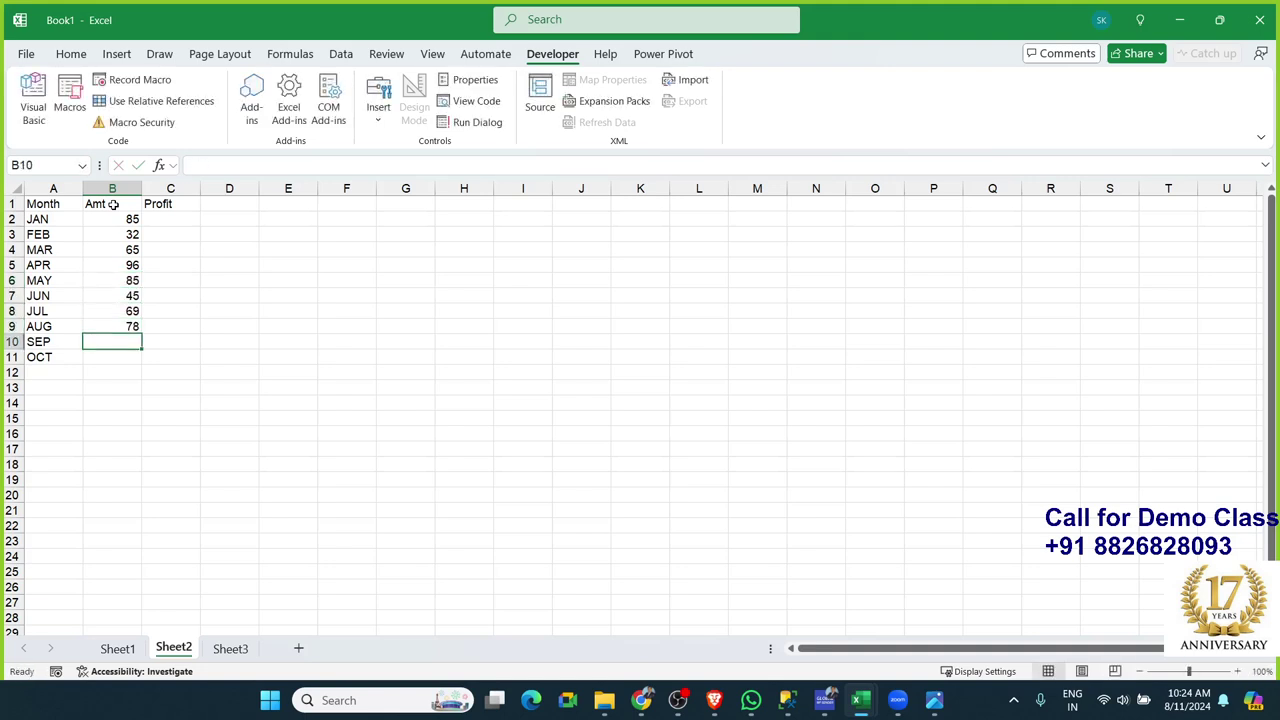
pyautogui.write('65')
pyautogui.press('Return')
pyautogui.write('32')
pyautogui.press('Return')
pyautogui.write('14')
pyautogui.press('Return')
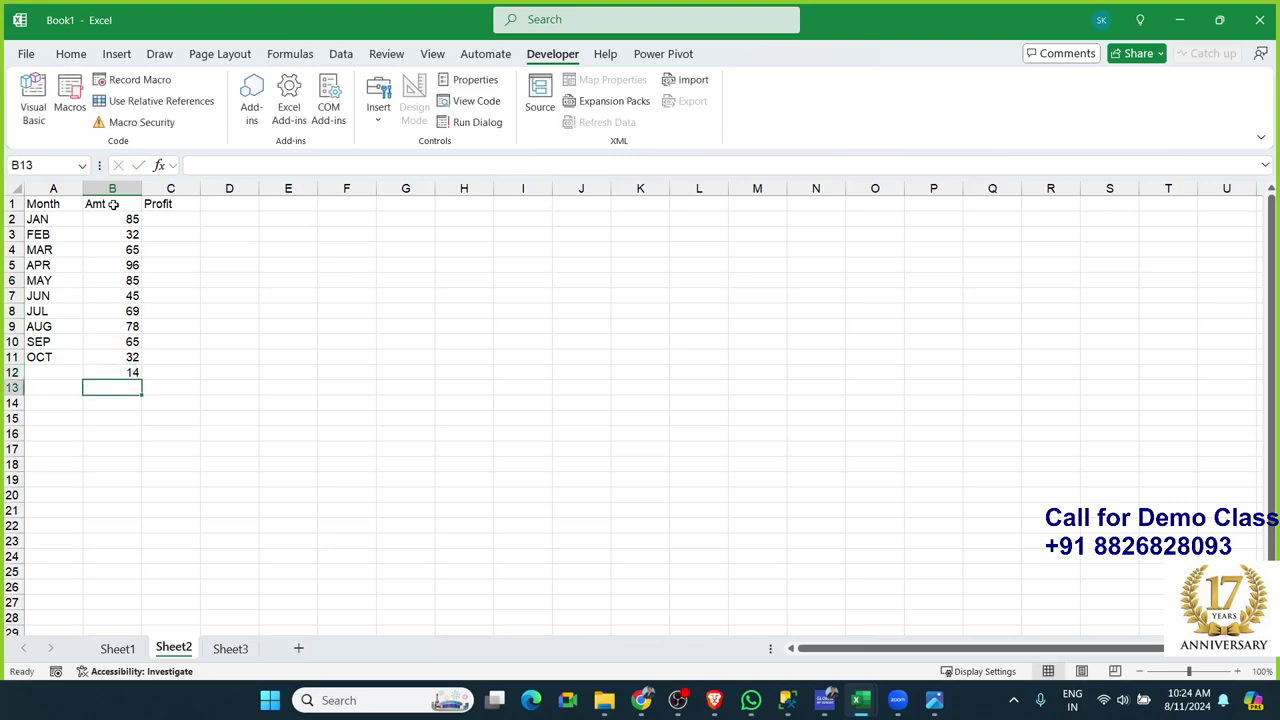
pyautogui.press('Up')
pyautogui.press('Delete')
pyautogui.press('Up')
# Enter JAN–JUN profits 60, 25, 55, 69, 58 and 40 in column C
pyautogui.click(113, 204)
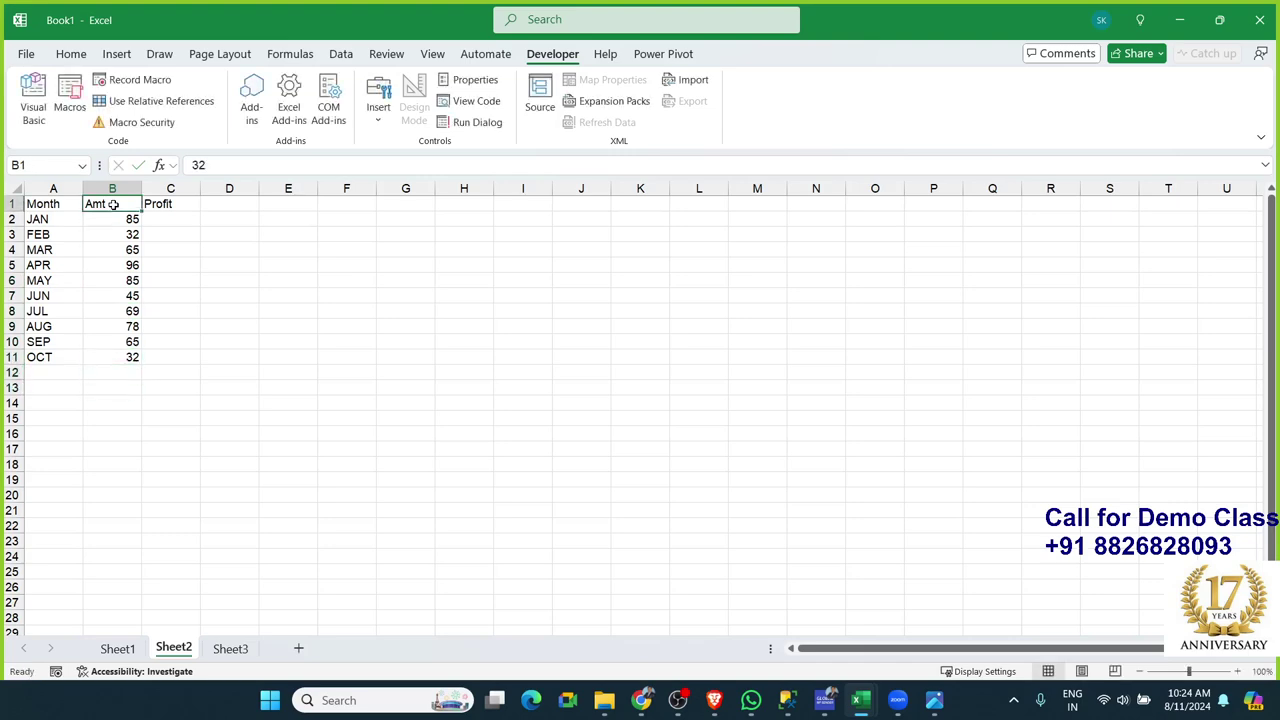
pyautogui.press('Right')
pyautogui.press('Down')
pyautogui.write('=')
pyautogui.press('Left')
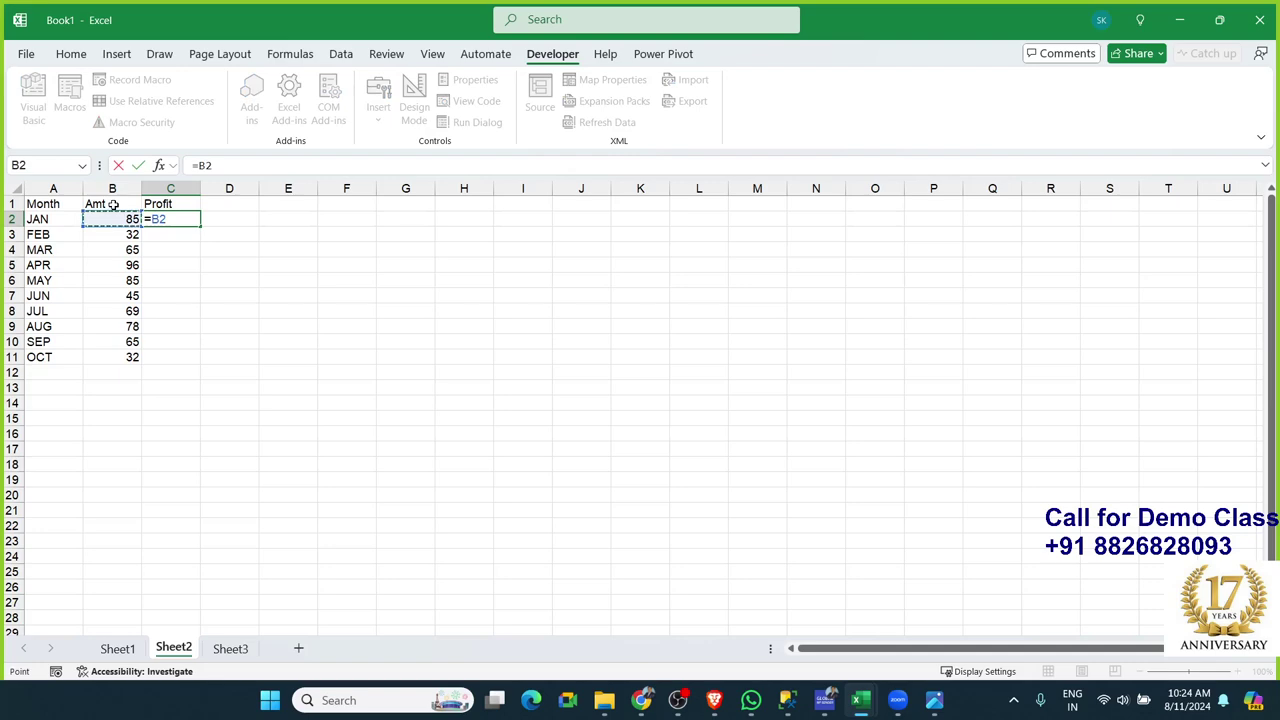
pyautogui.press('Escape')
pyautogui.write('60')
pyautogui.press('Return')
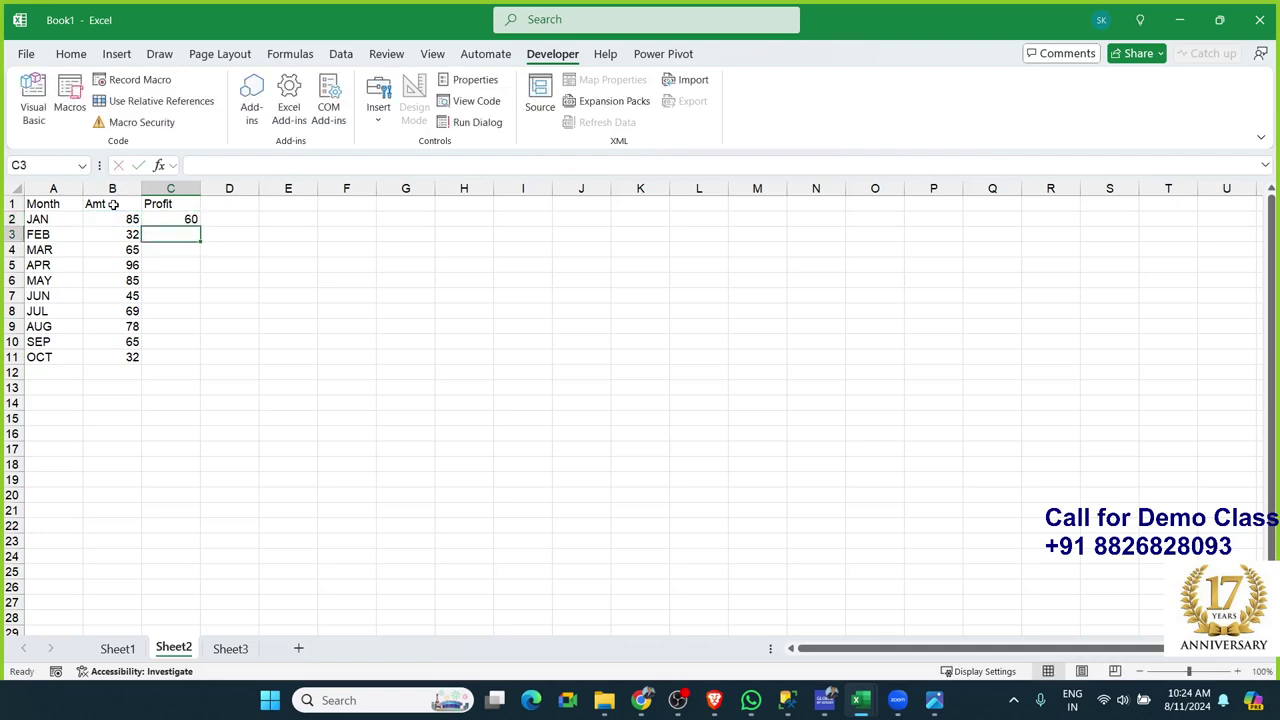
pyautogui.write('25')
pyautogui.press('Return')
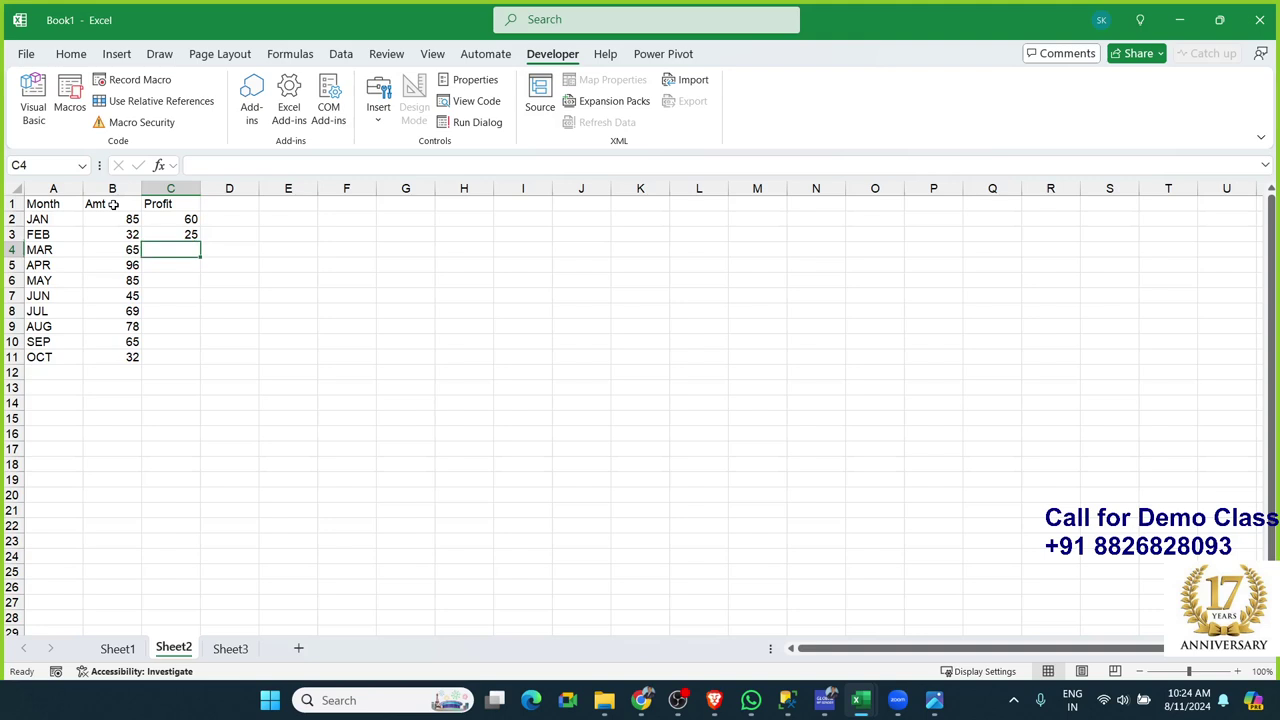
pyautogui.write('55')
pyautogui.press('Return')
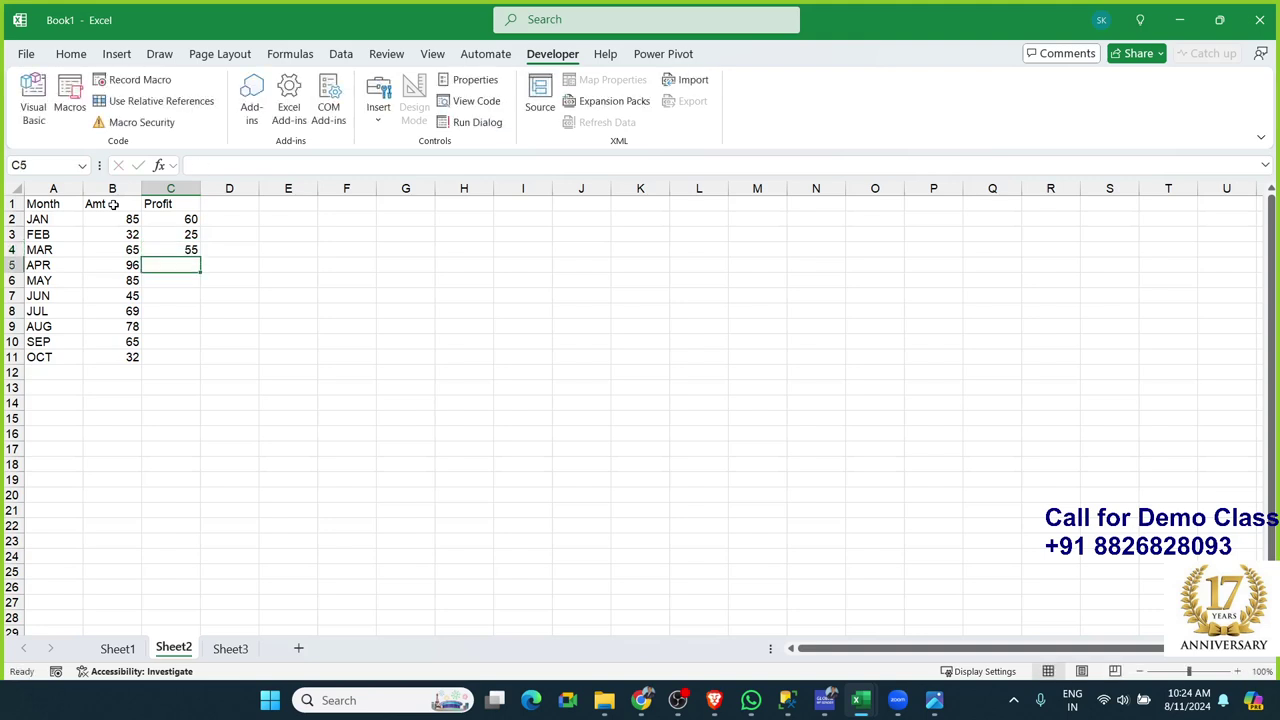
pyautogui.write('69')
pyautogui.press('Return')
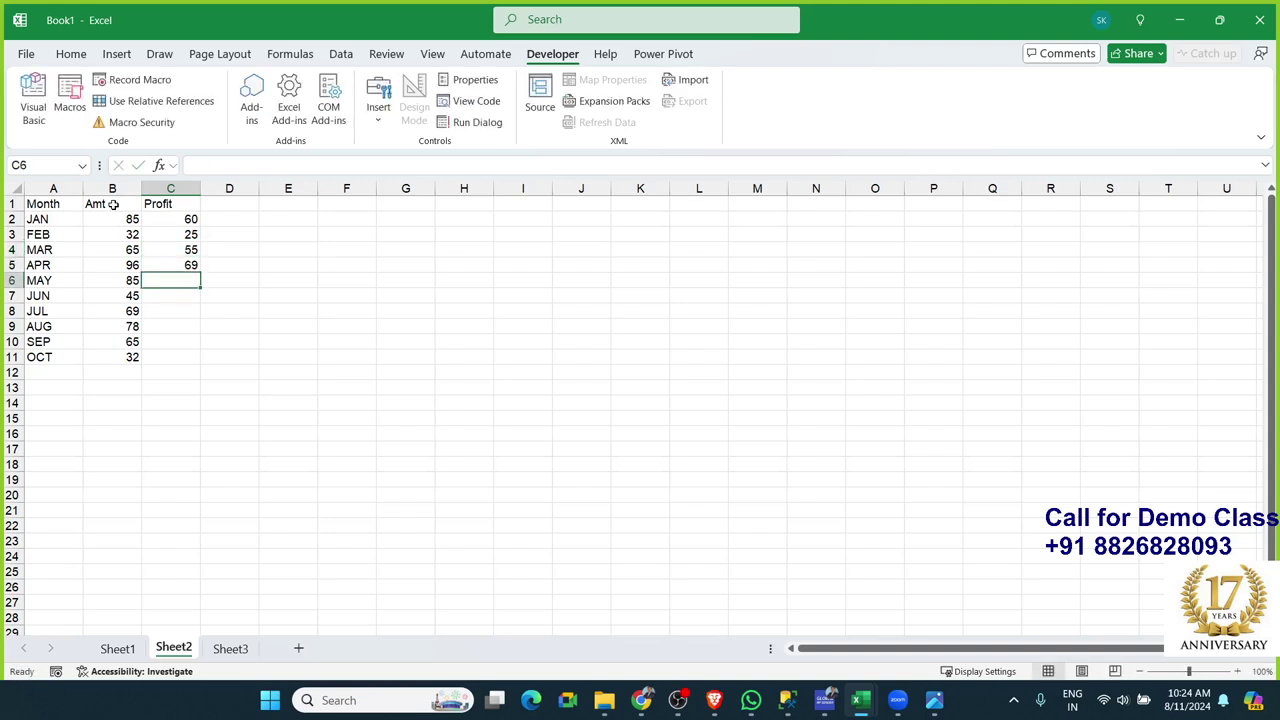
pyautogui.write('58')
pyautogui.press('Return')
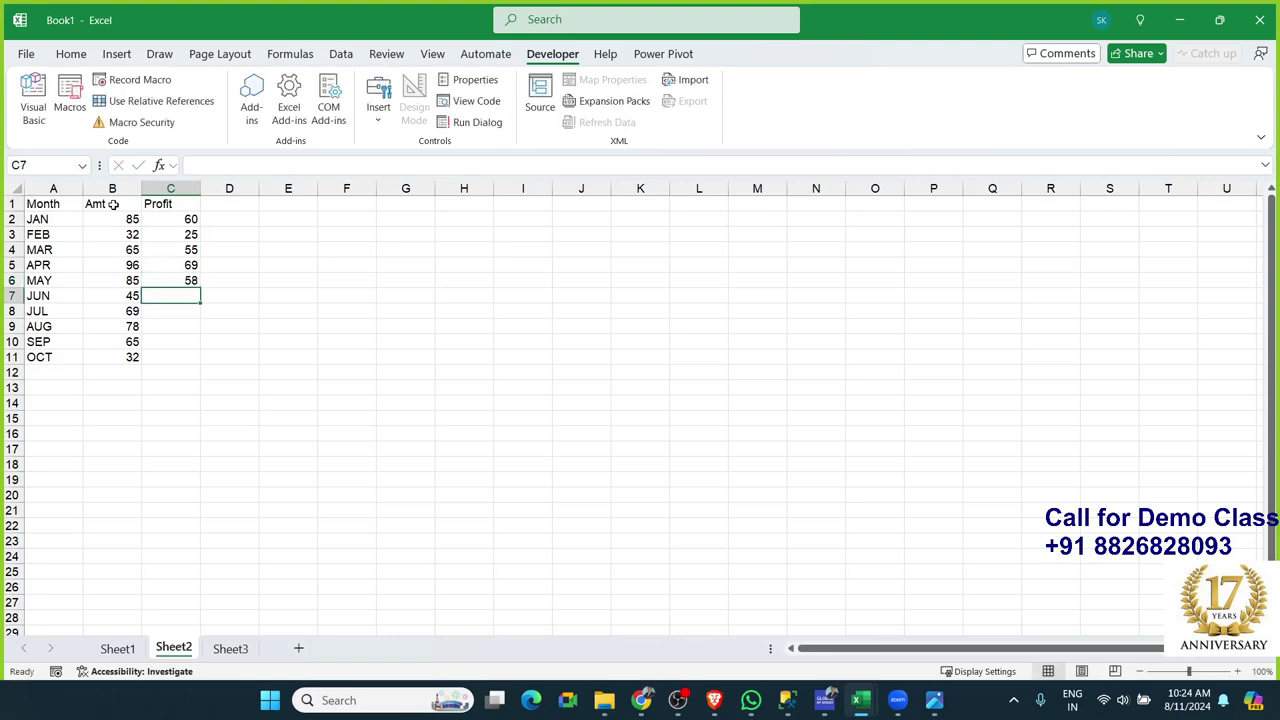
pyautogui.write('40')
pyautogui.press('Return')
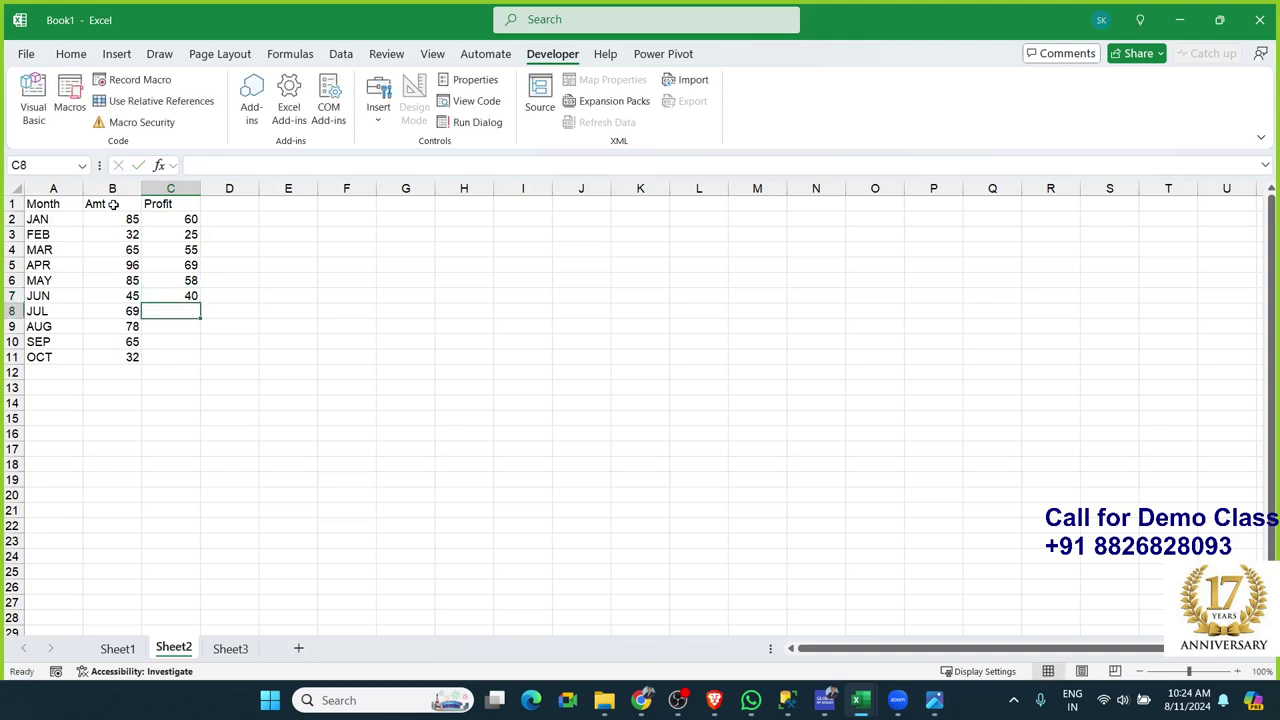
# Enter JUL–OCT profits 49, 55, 45 and 23, correcting mistyped entries
pyautogui.write('3')
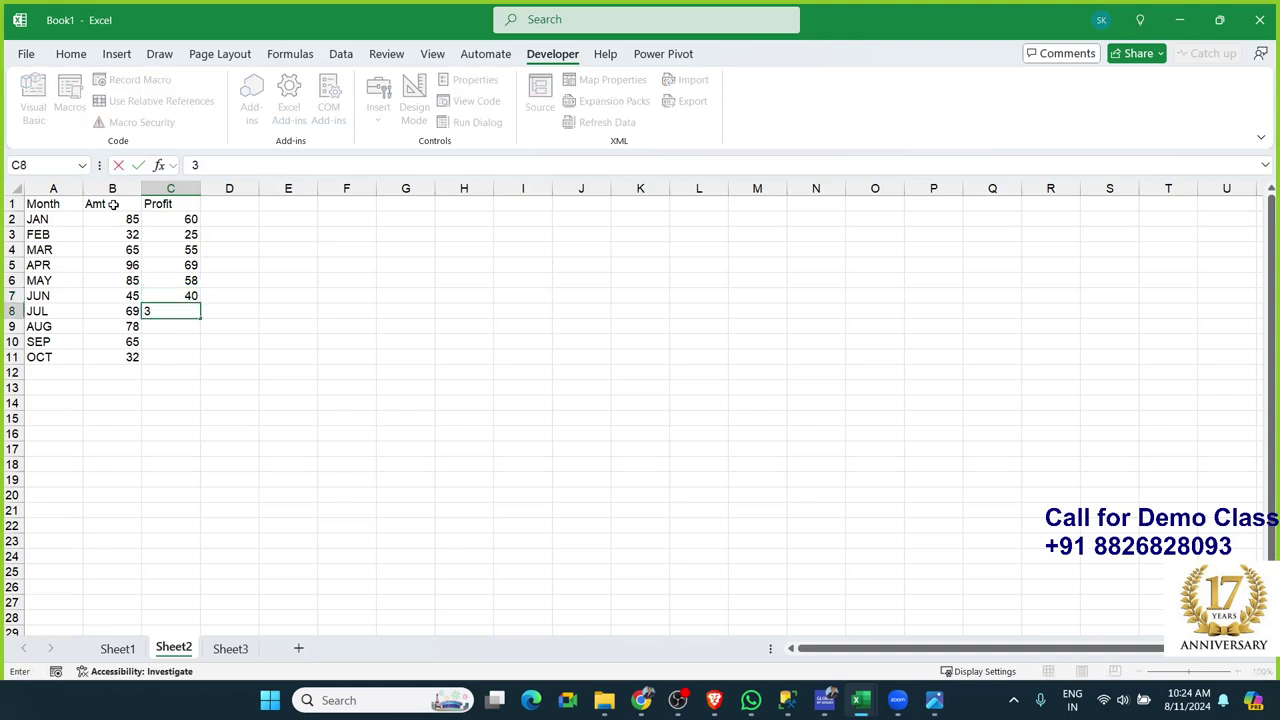
pyautogui.press('BackSpace')
pyautogui.write('49')
pyautogui.press('Return')
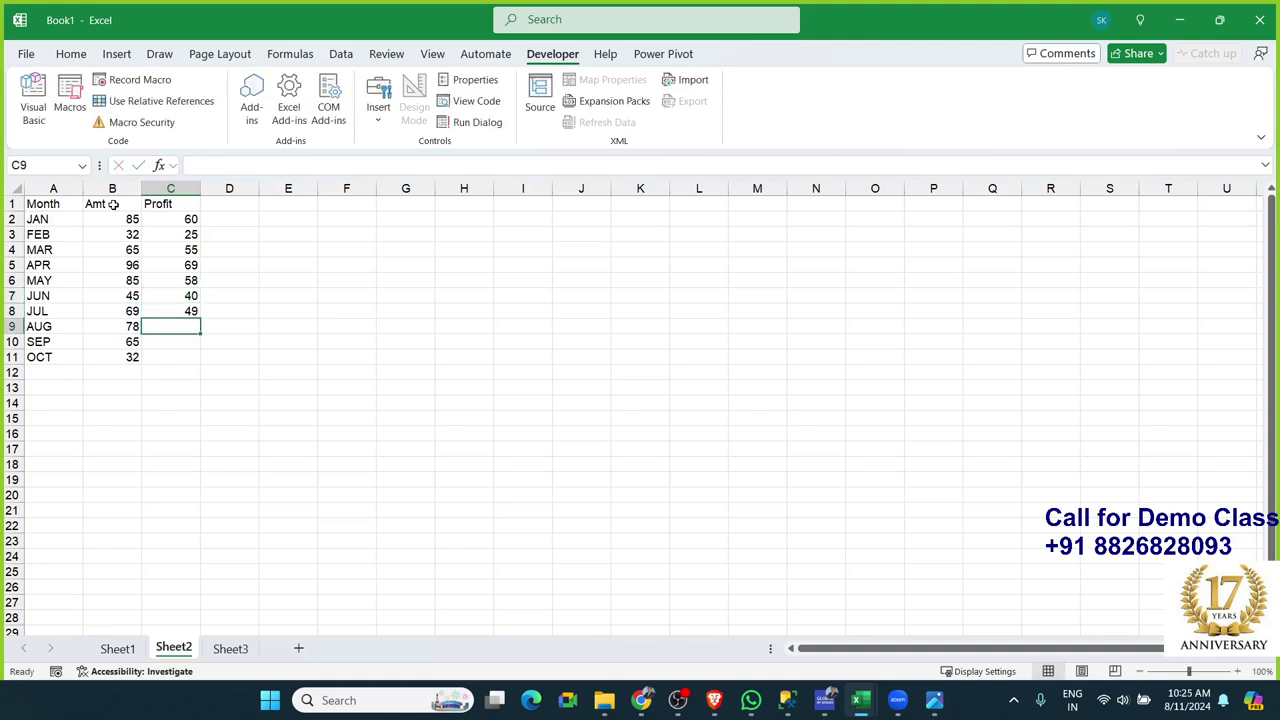
pyautogui.write('55')
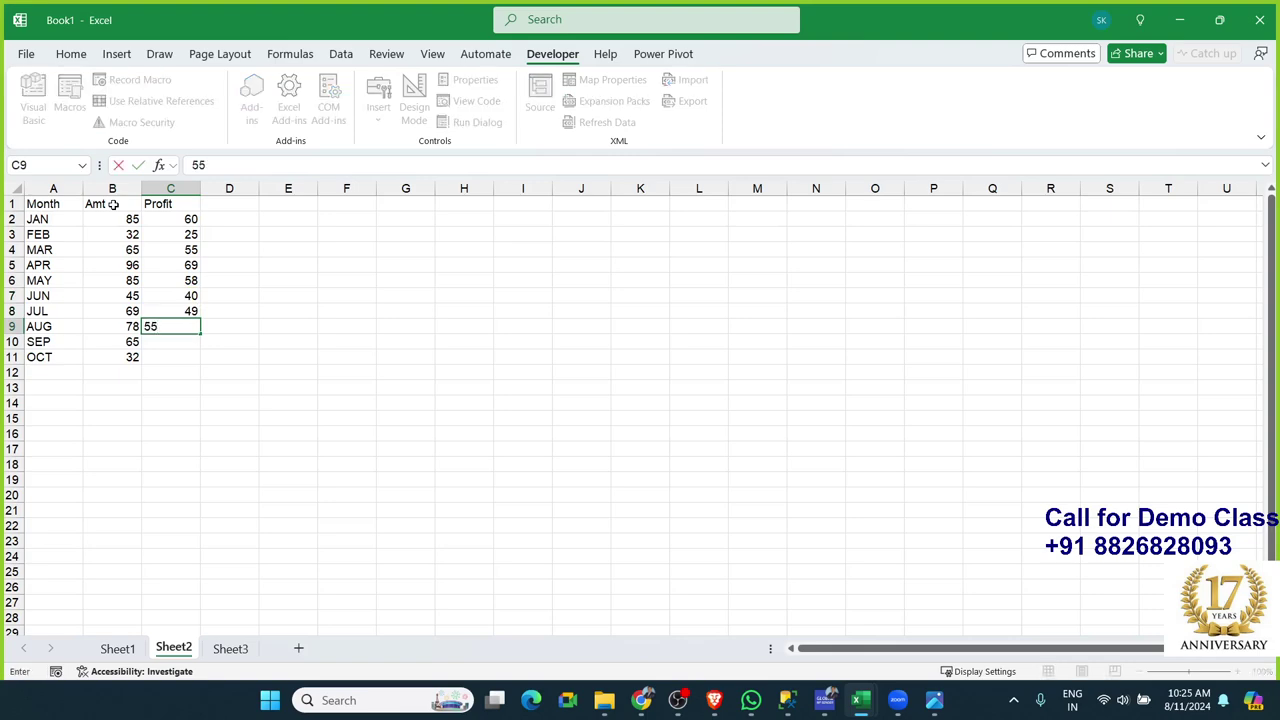
pyautogui.press('Return')
pyautogui.write('55')
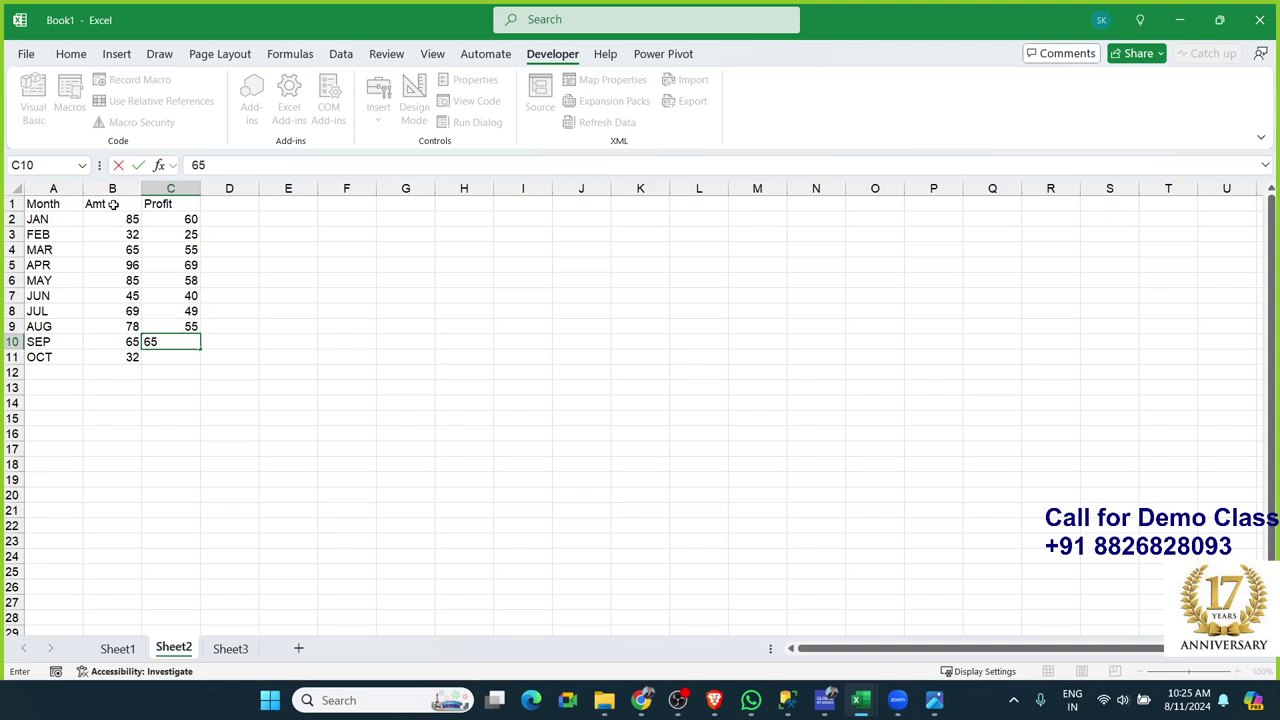
pyautogui.press('Escape')
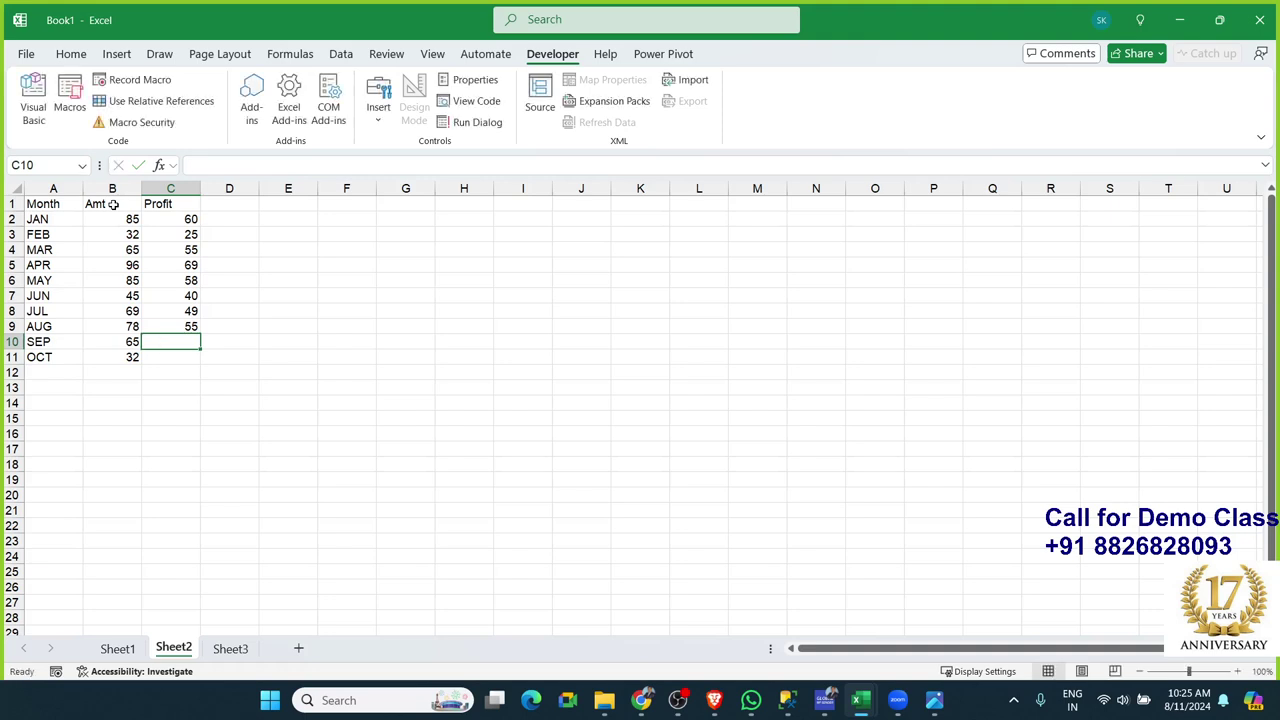
pyautogui.write('45')
pyautogui.press('Return')
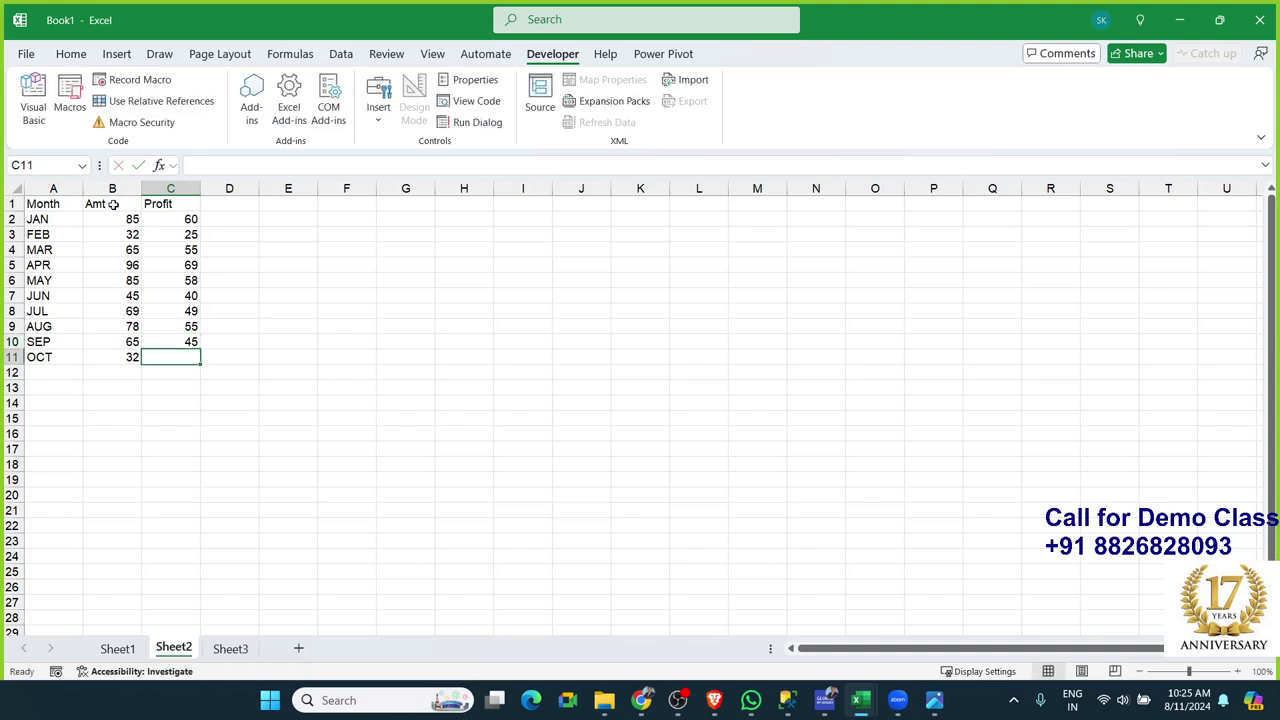
pyautogui.write('55')
pyautogui.press('Escape')
pyautogui.write('1')
pyautogui.press('BackSpace')
pyautogui.write('23')
pyautogui.press('Return')
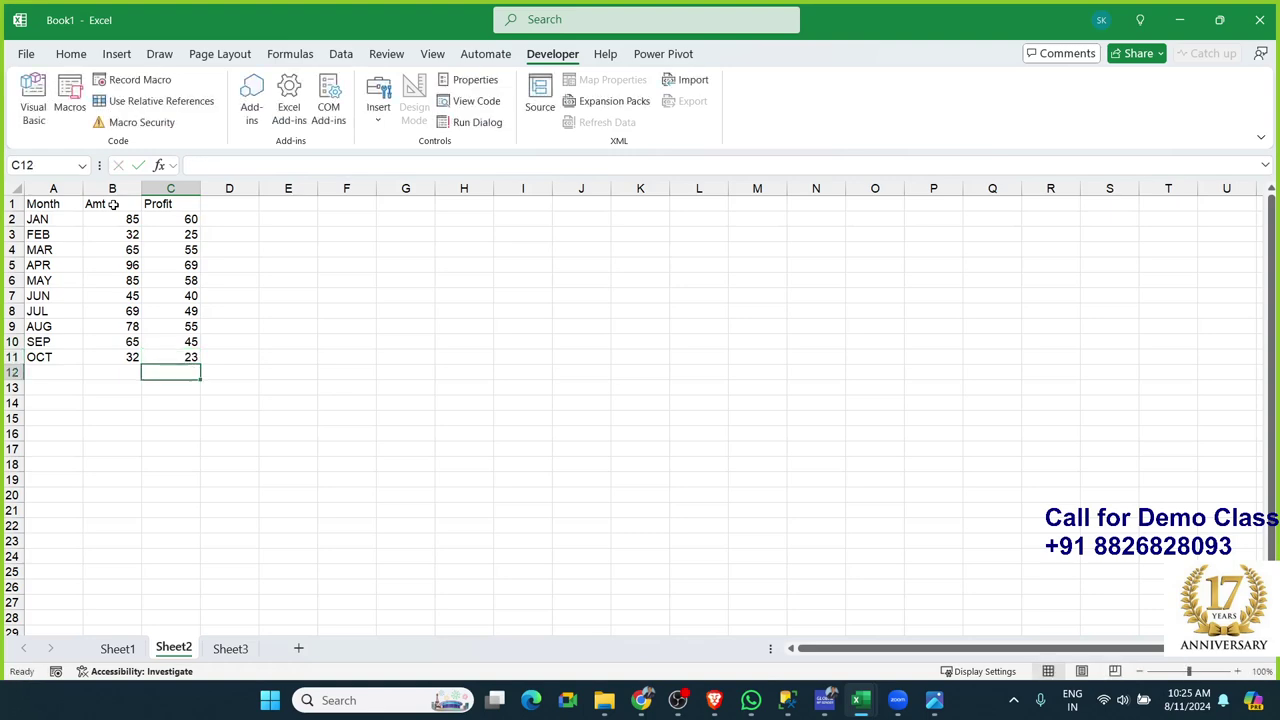
# Insert a 2-D stacked column chart of A1:C11, move it beside the table and widen it
pyautogui.moveTo(60, 209); pyautogui.dragTo(170, 354)
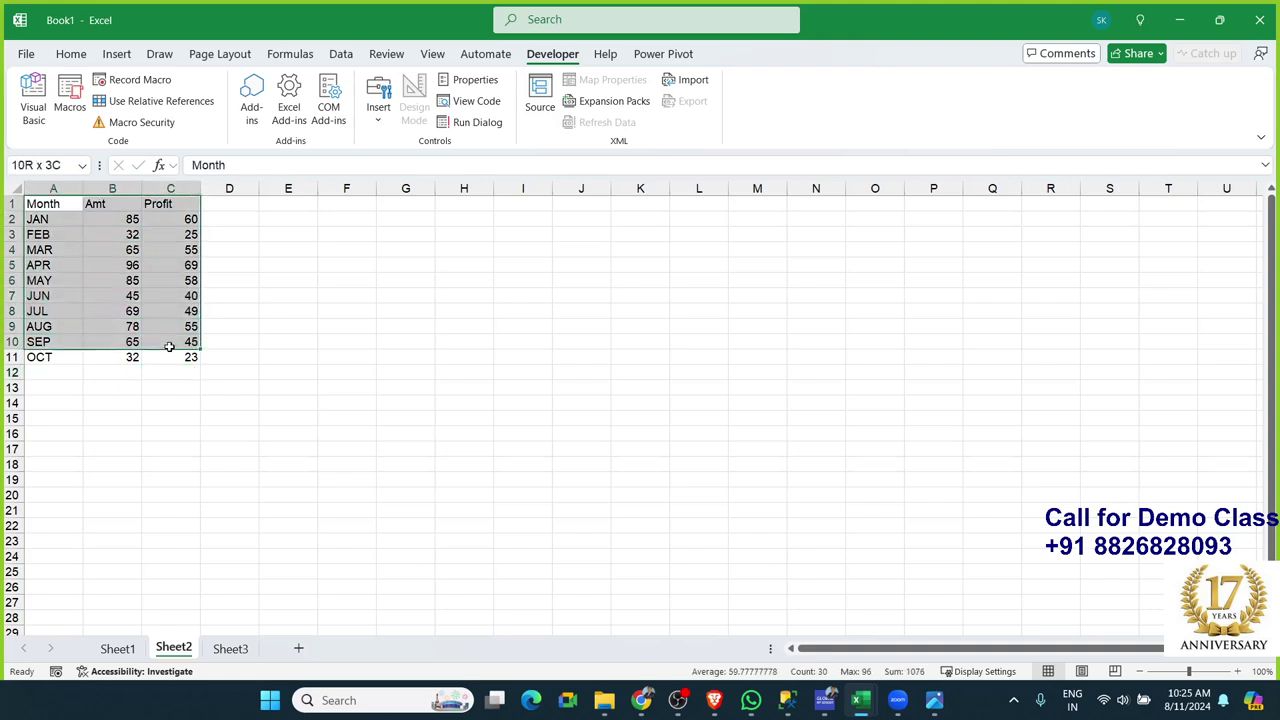
pyautogui.click(116, 54)
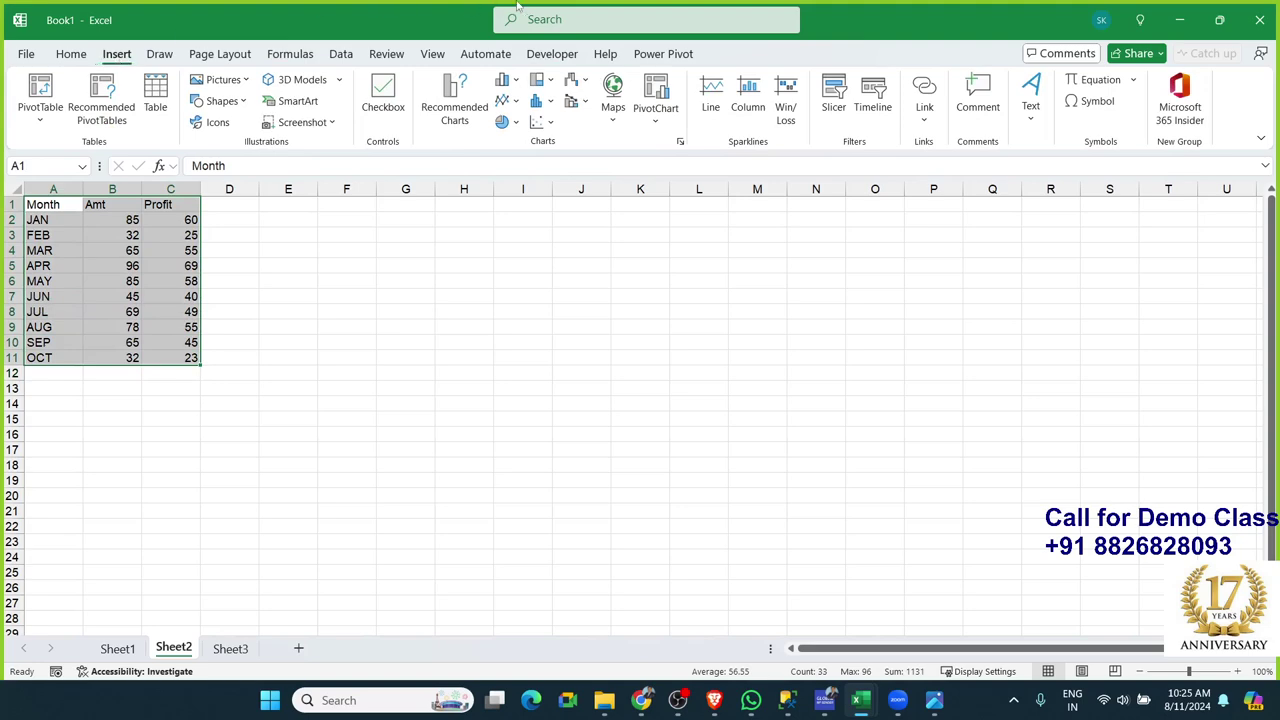
pyautogui.click(507, 80)
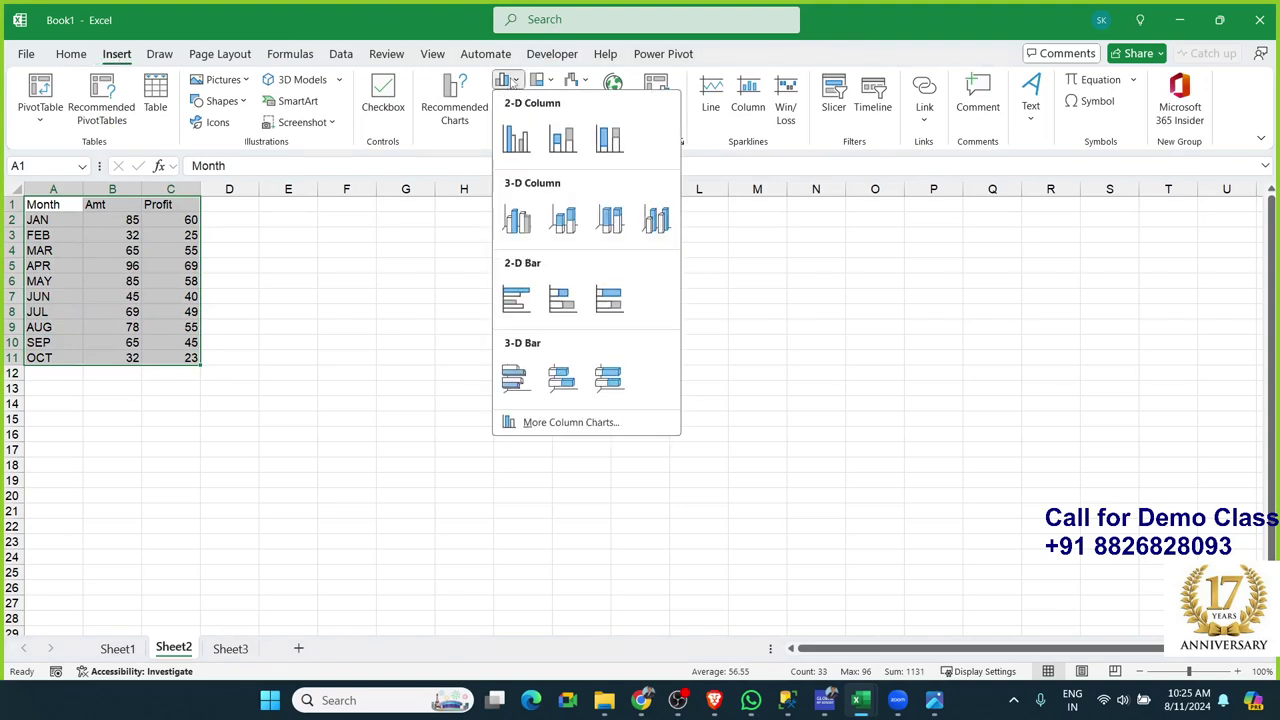
pyautogui.click(562, 140)
pyautogui.moveTo(503, 312); pyautogui.dragTo(398, 229)
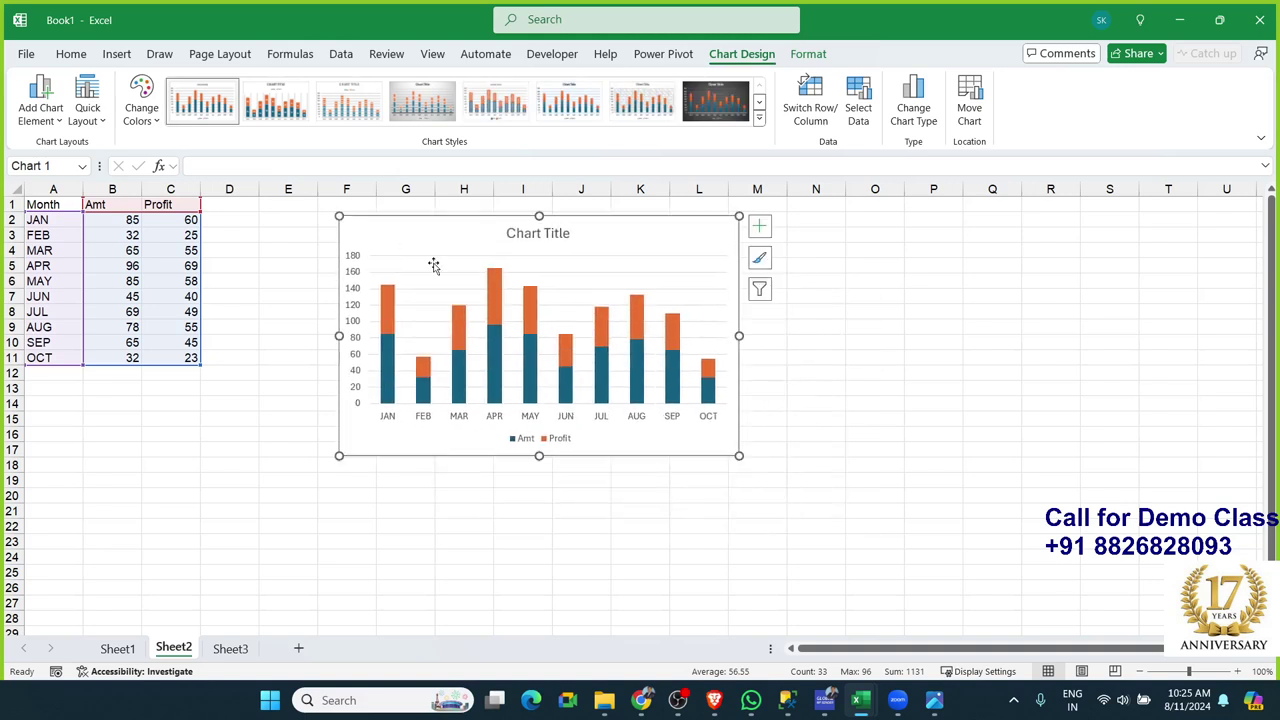
pyautogui.moveTo(739, 456); pyautogui.dragTo(885, 493)
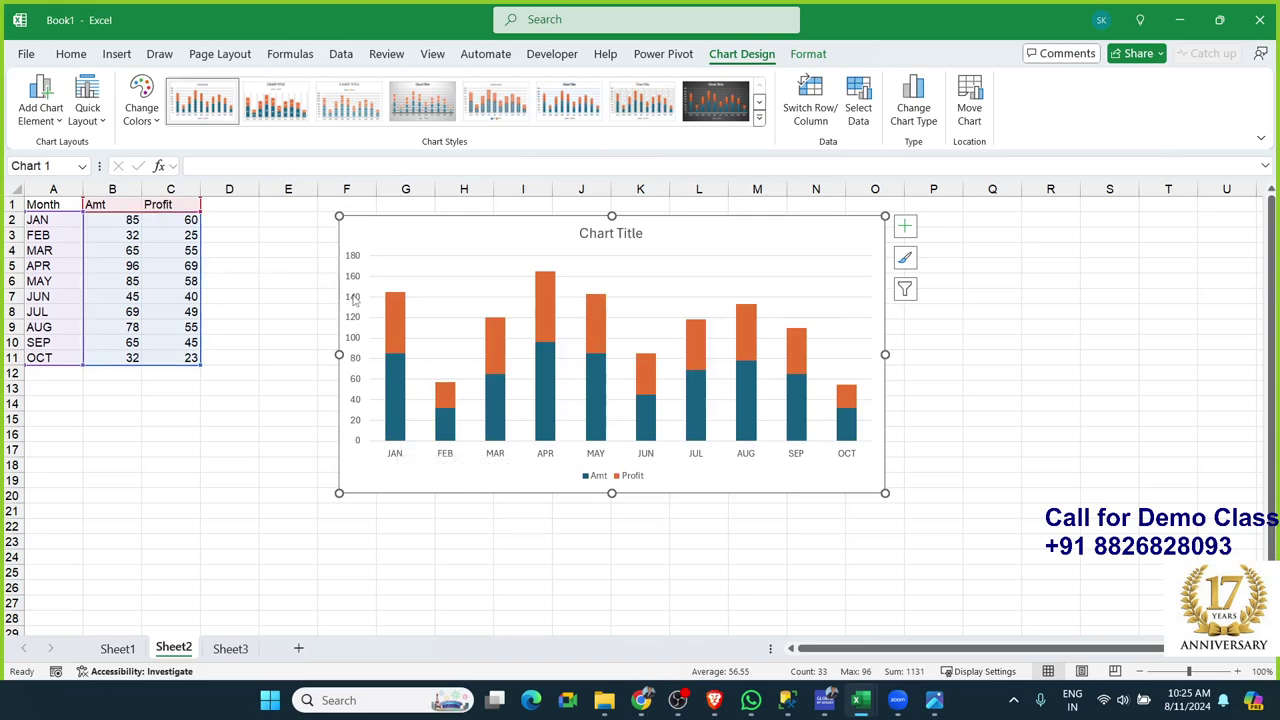
# Select JAN and FEB data cells, then select the stacked column chart
pyautogui.moveTo(125, 220); pyautogui.dragTo(176, 221)
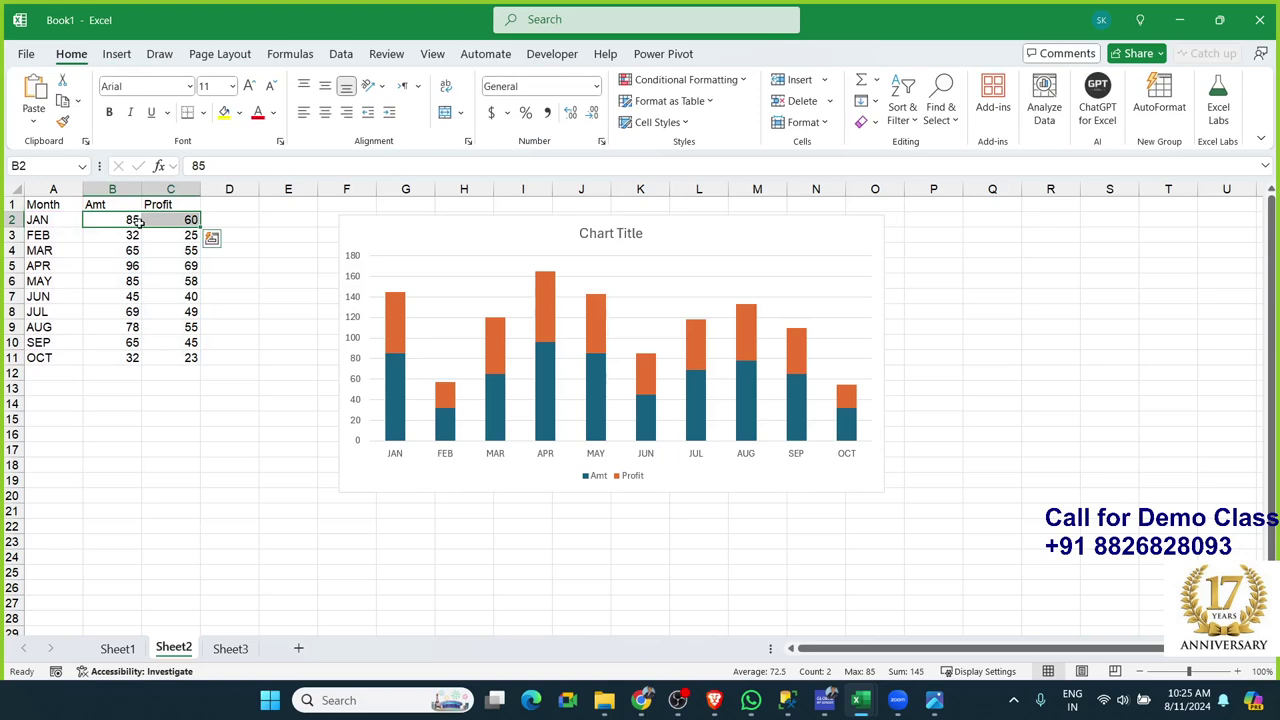
pyautogui.click(132, 220)
pyautogui.click(183, 229)
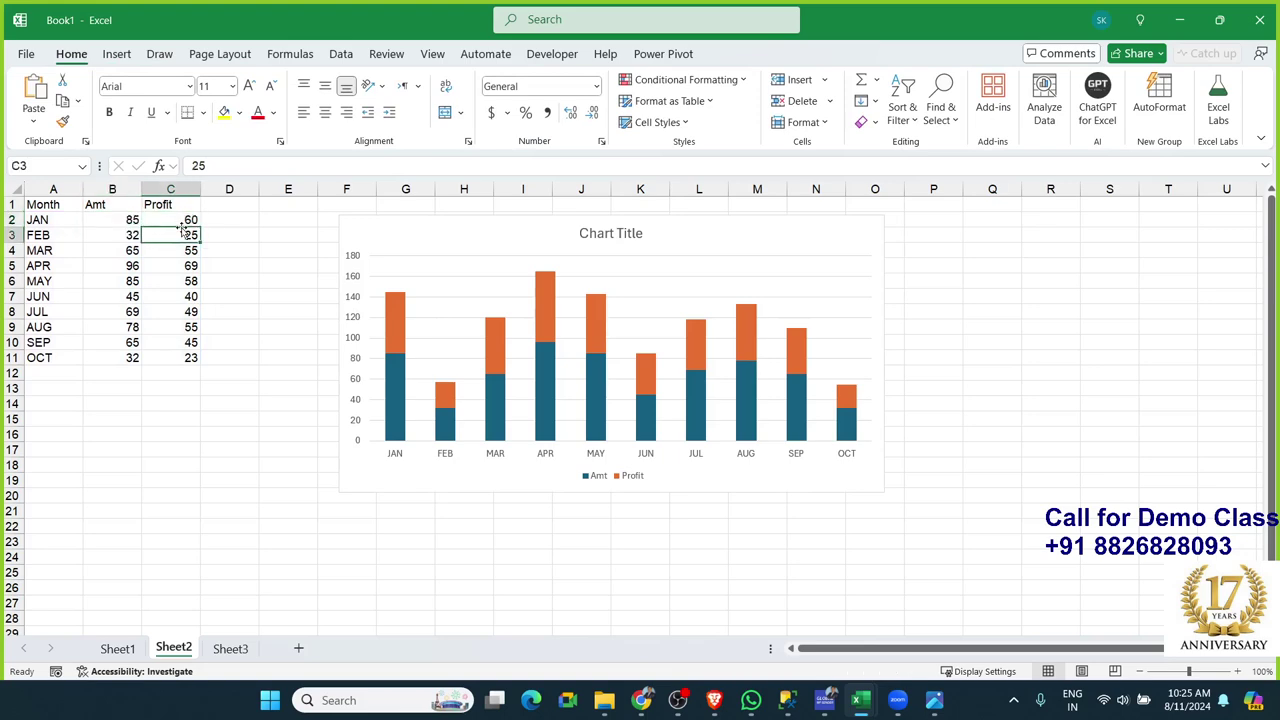
pyautogui.click(427, 244)
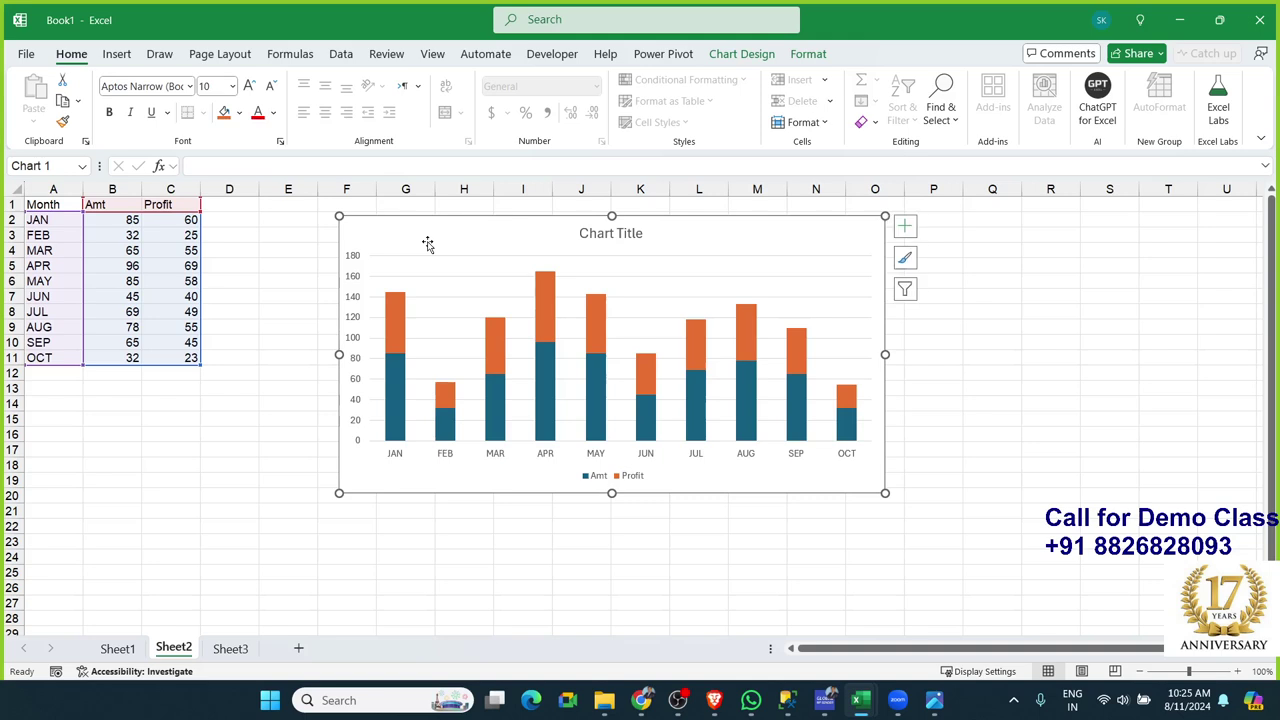
# Delete the chart and cancel the stray 100 typed in D2
pyautogui.press('Delete')
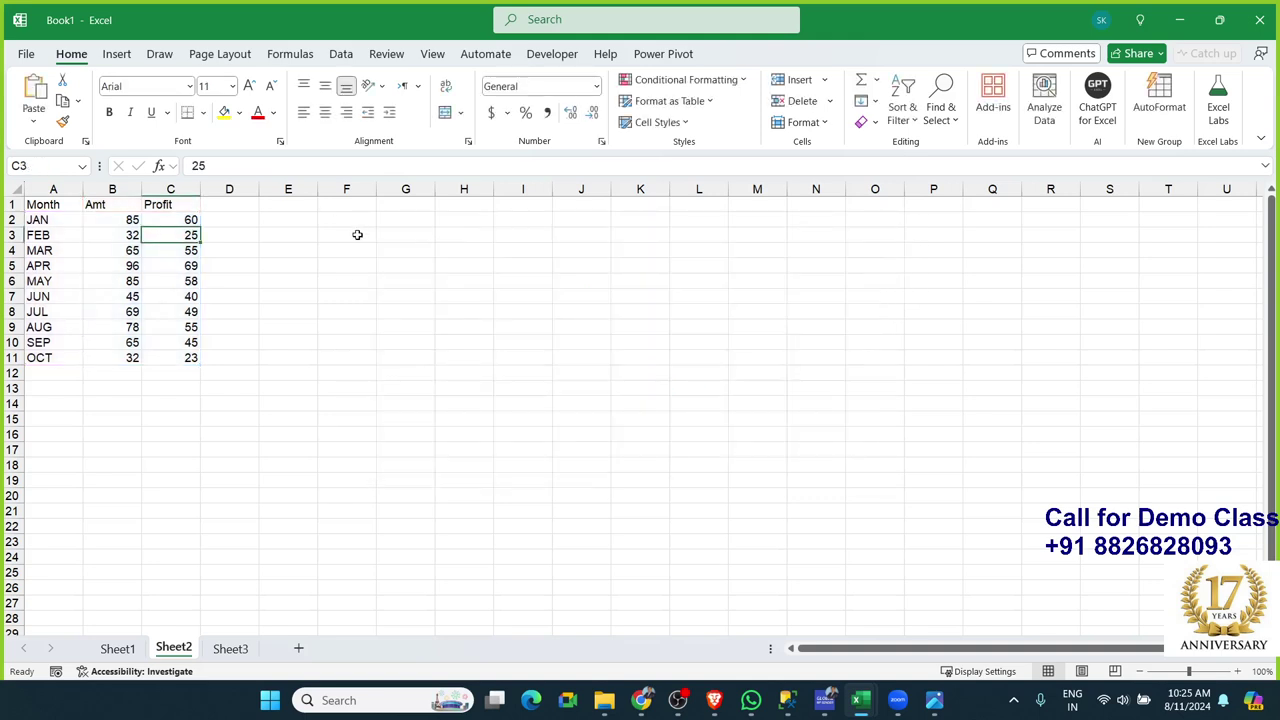
pyautogui.click(352, 222)
pyautogui.click(255, 220)
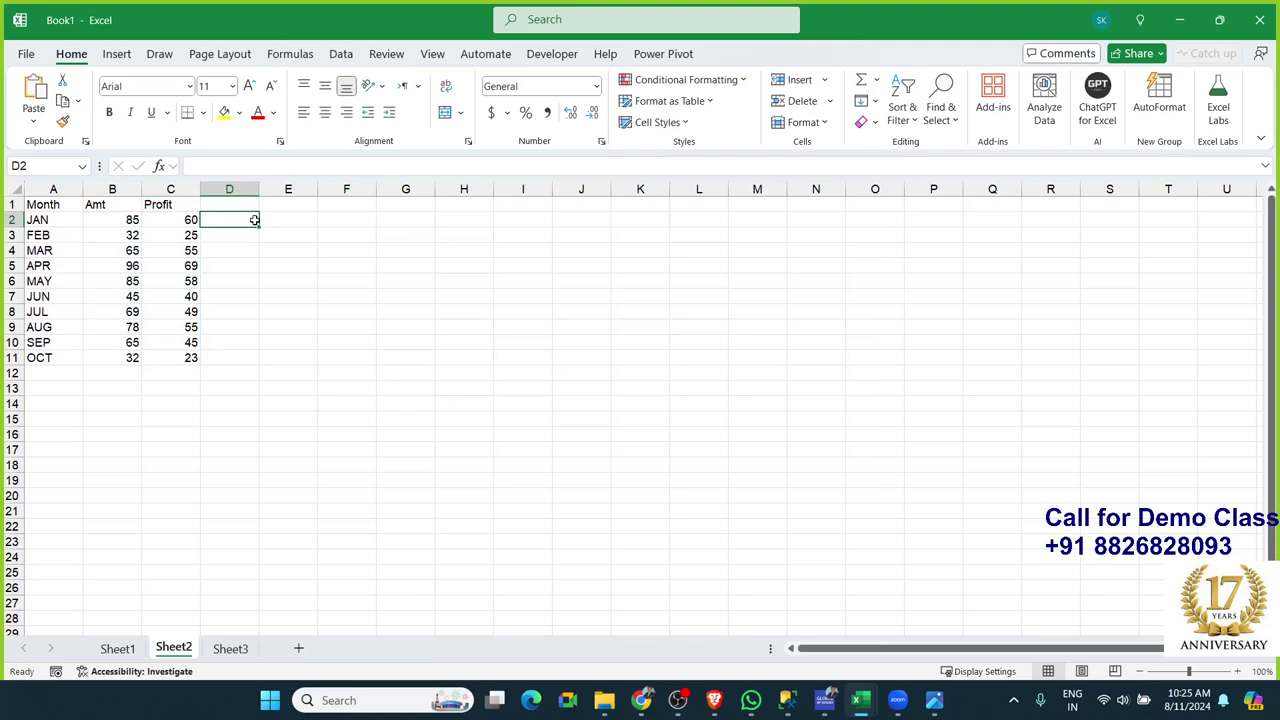
pyautogui.write('100')
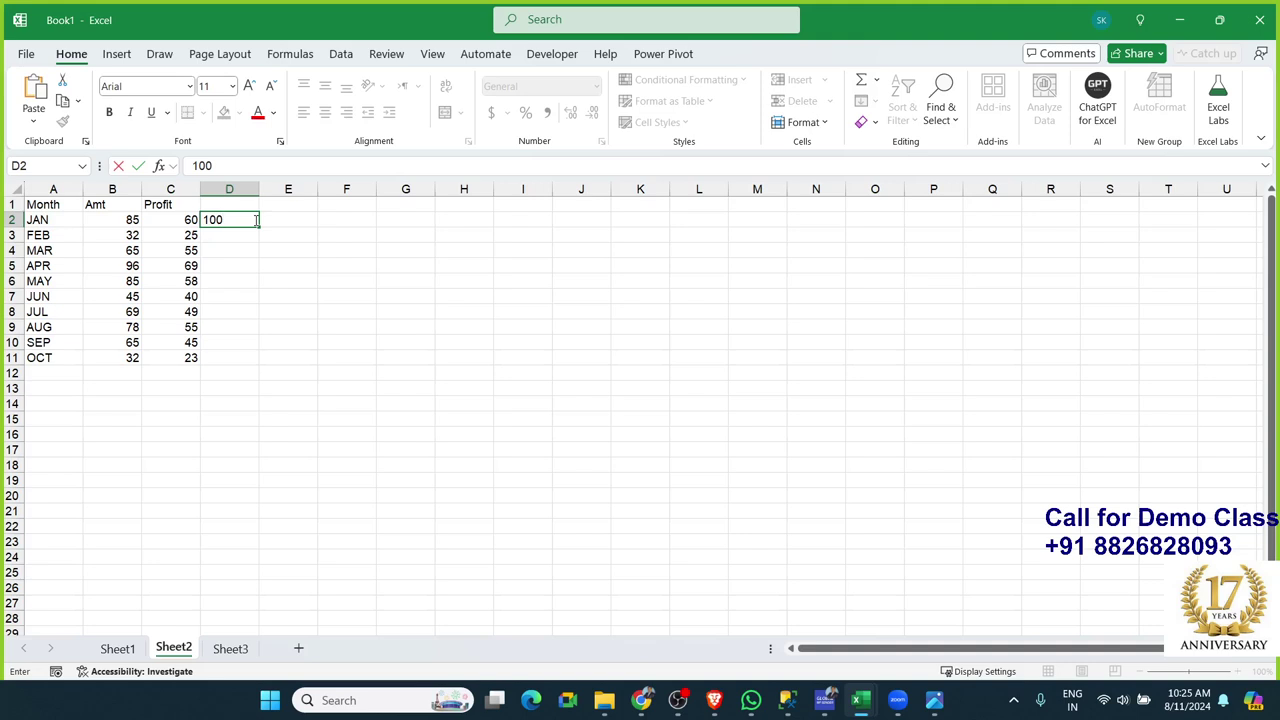
pyautogui.press('Escape')
pyautogui.press('Up')
pyautogui.press('Right')
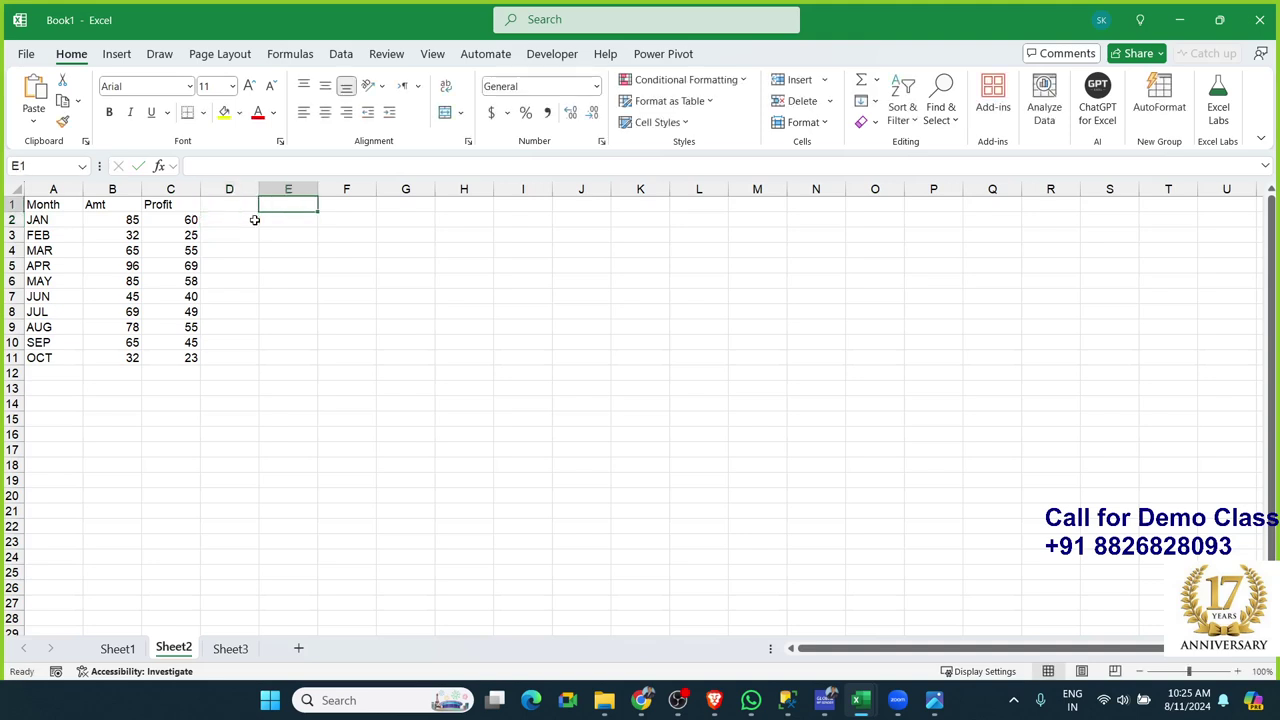
# Add the P% header in E1, enter =C2/B2 in E2, and fill it down to E11
pyautogui.write('P%')
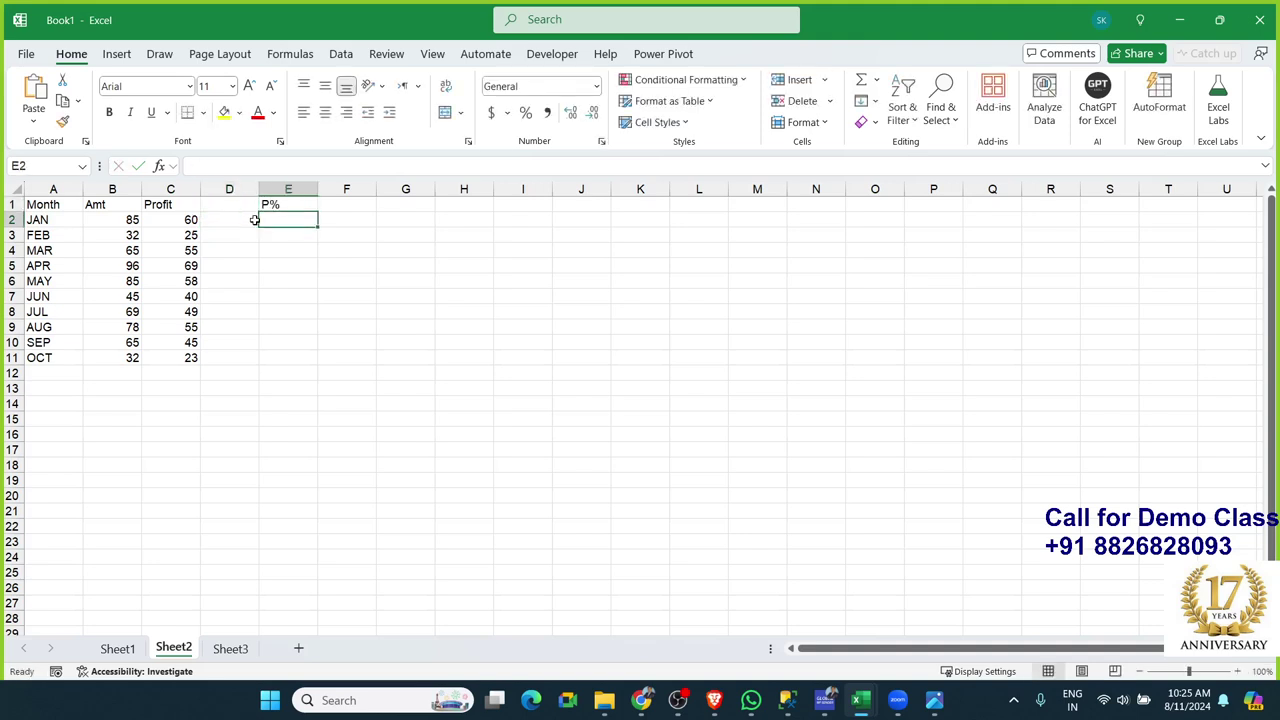
pyautogui.write('=')
pyautogui.press('Left')
pyautogui.press('Left')
pyautogui.write('/')
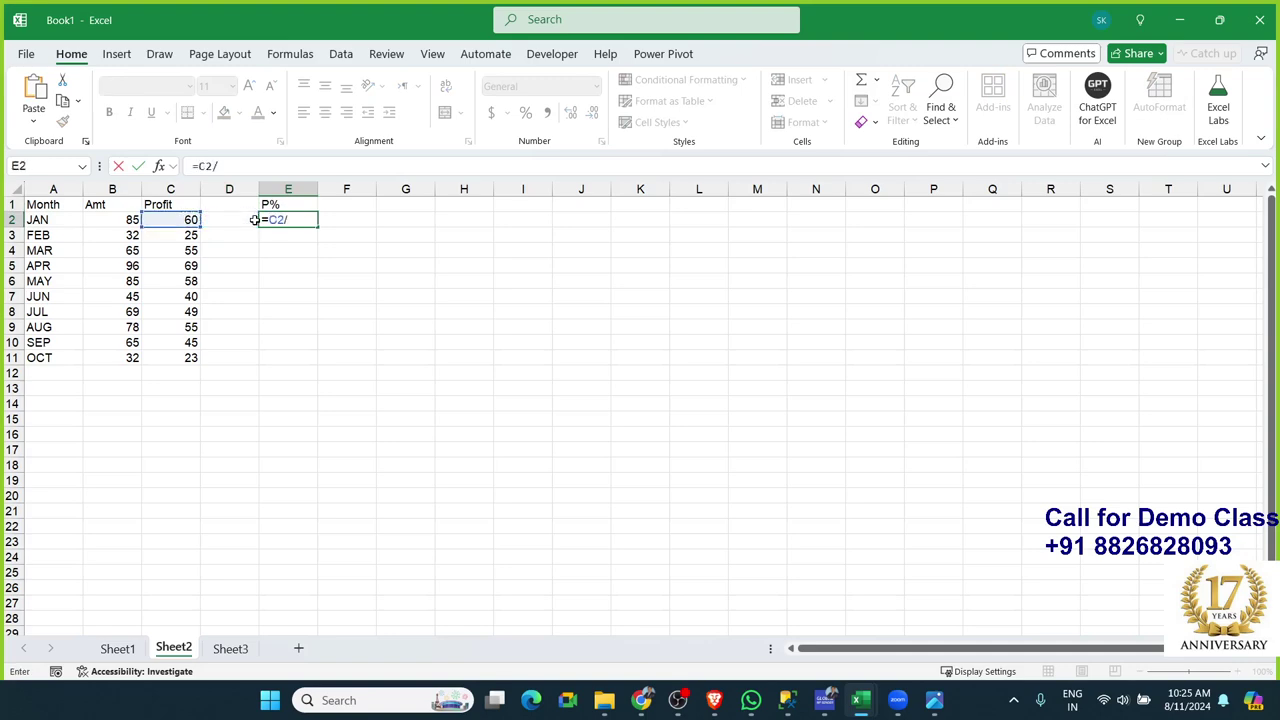
pyautogui.press('Left')
pyautogui.press('Left')
pyautogui.press('Left')
pyautogui.press('Return')
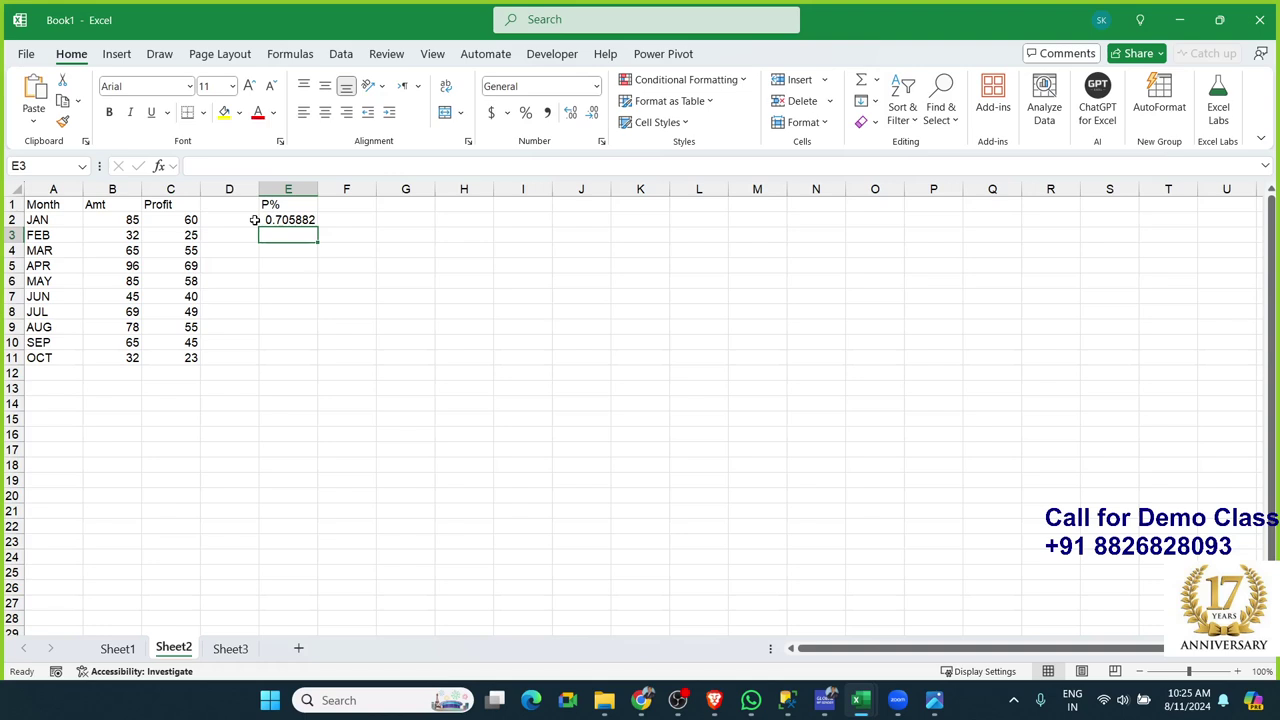
pyautogui.press('Left')
pyautogui.press('Left')
pyautogui.hotkey('ctrl', 'Down')
pyautogui.press('Right')
pyautogui.press('Right')
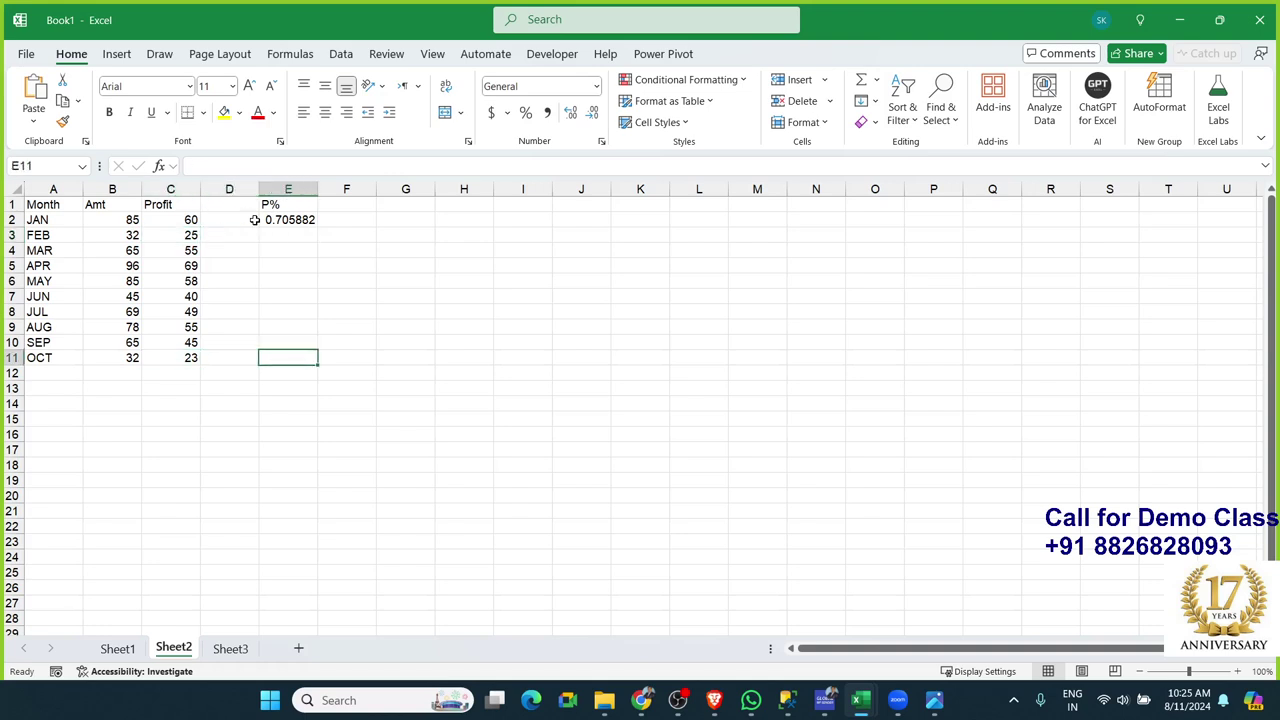
pyautogui.hotkey('ctrl', 'shift', 'Up')
pyautogui.hotkey('ctrl', 'd')
pyautogui.hotkey('ctrl', 'Up')
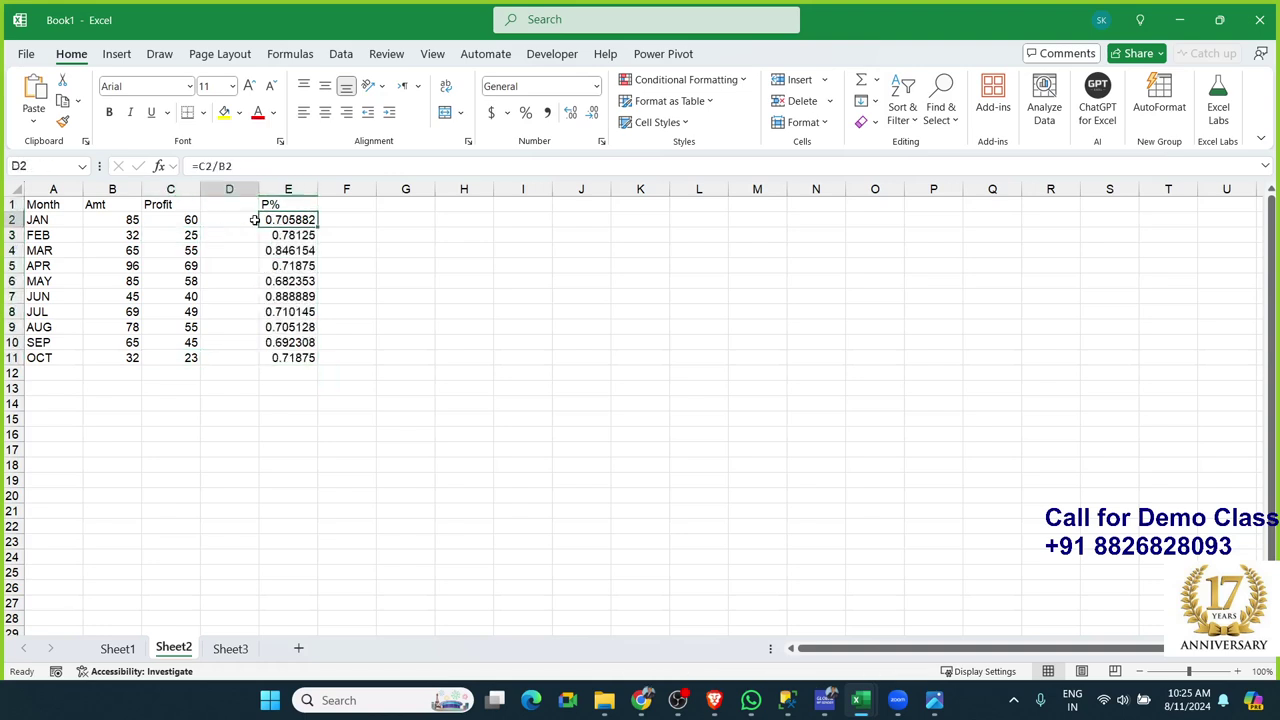
pyautogui.press('Left')
# Enter =100%-E2 in D2 and give it General number format
pyautogui.write('1')
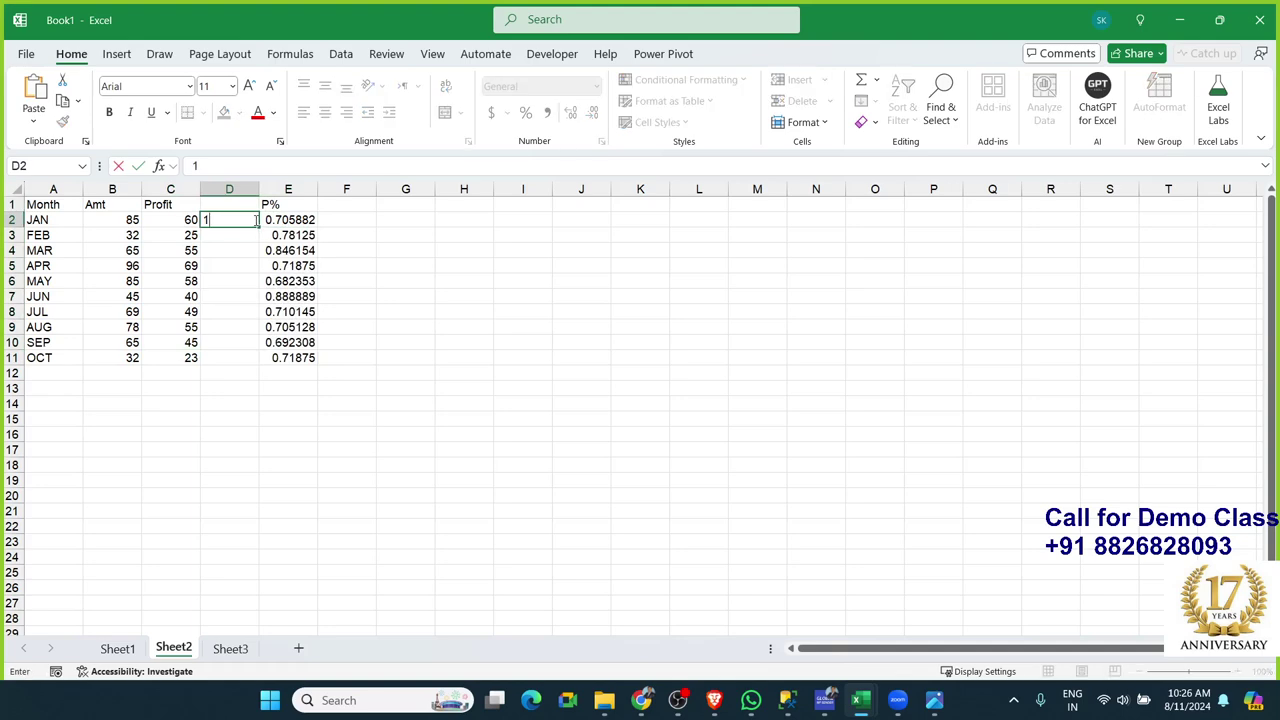
pyautogui.press('BackSpace')
pyautogui.write('=100')
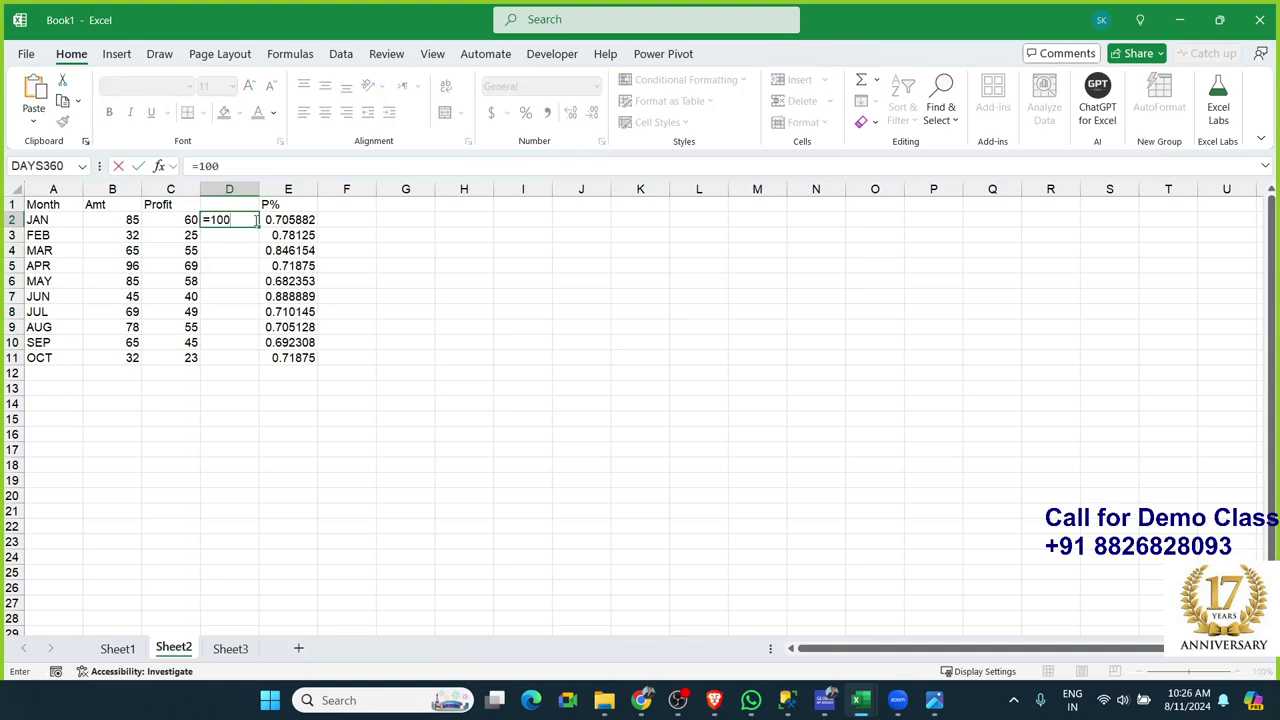
pyautogui.write('%-E2')
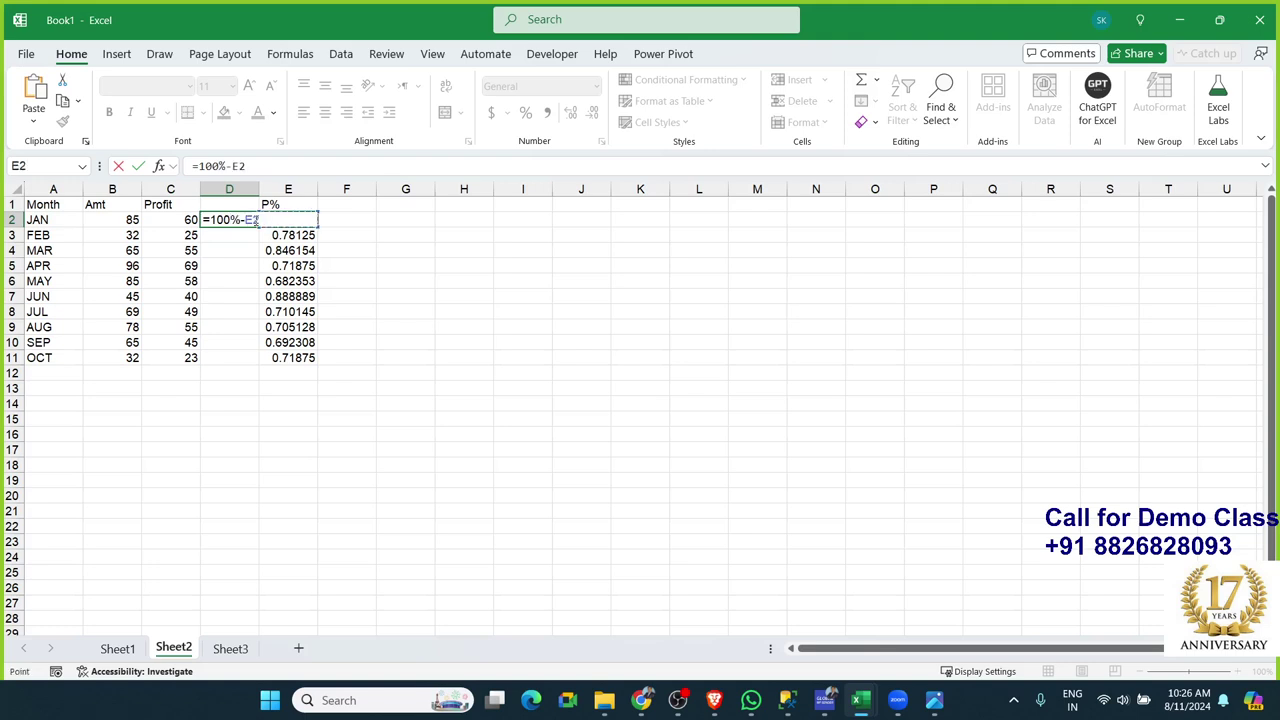
pyautogui.press('Return')
pyautogui.press('Up')
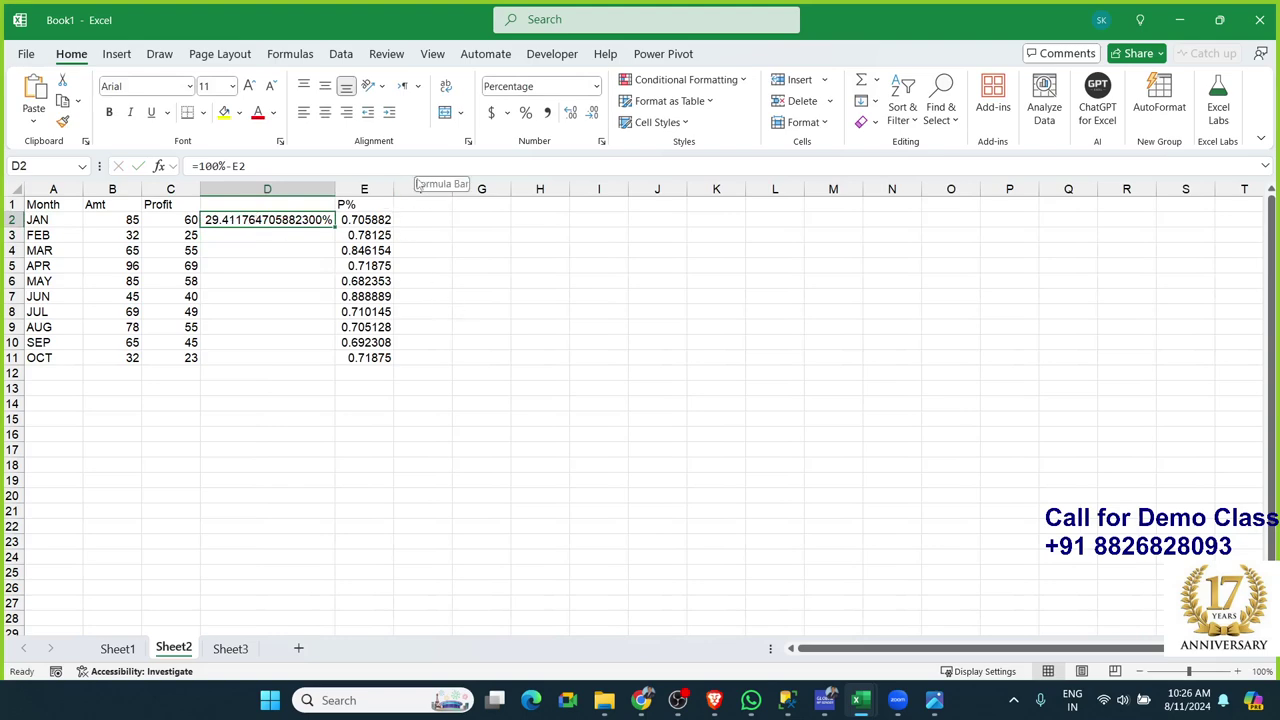
pyautogui.hotkey('ctrl', 'shift', '~')
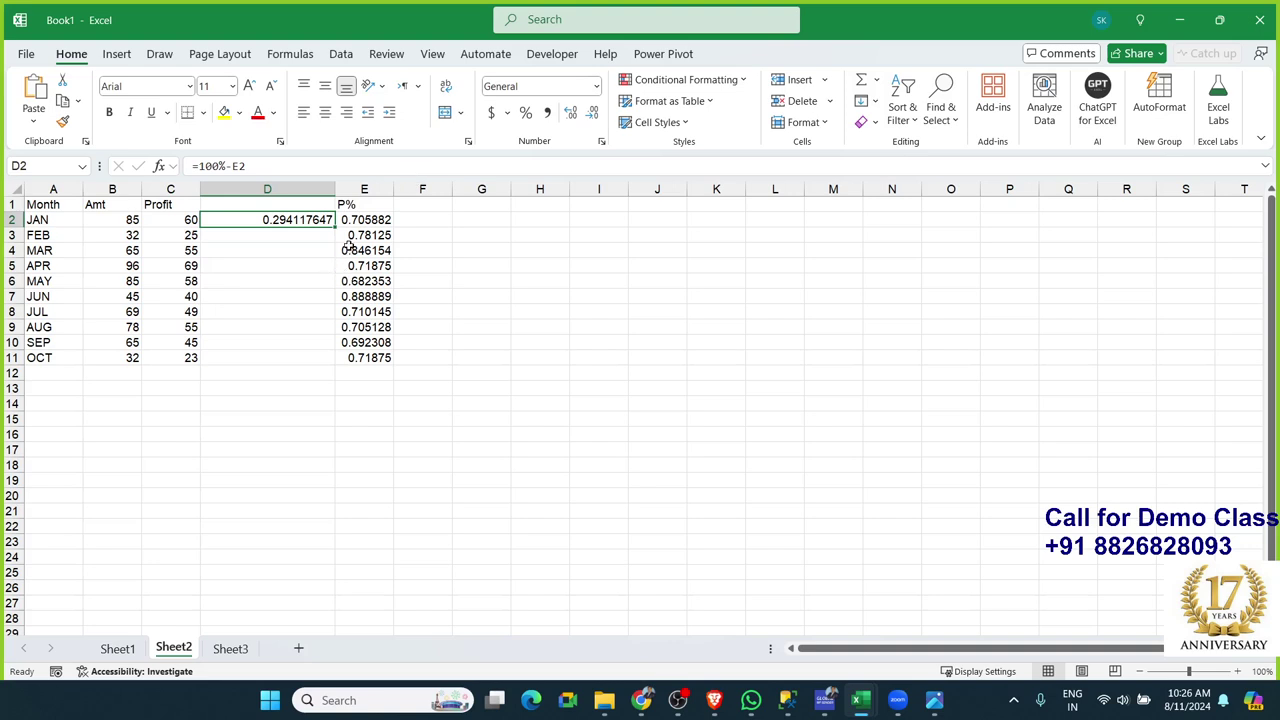
# Fill the D2 formula down to D11 and format D2:E11 as percentages
pyautogui.hotkey('shift', 'Down')
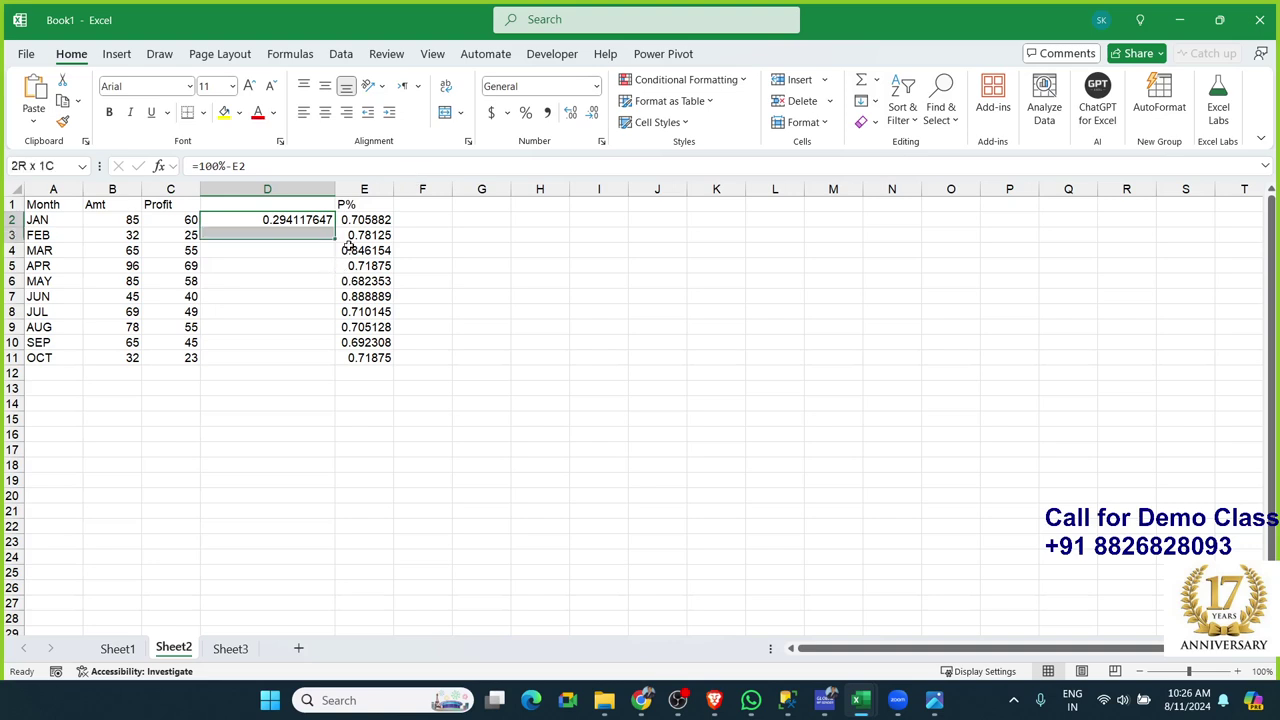
pyautogui.hotkey('shift', 'Down')
pyautogui.hotkey('shift', 'Down')
pyautogui.hotkey('shift', 'Down')
pyautogui.hotkey('shift', 'Down')
pyautogui.hotkey('shift', 'Down')
pyautogui.hotkey('shift', 'Down')
pyautogui.press('Up')
pyautogui.press('Down')
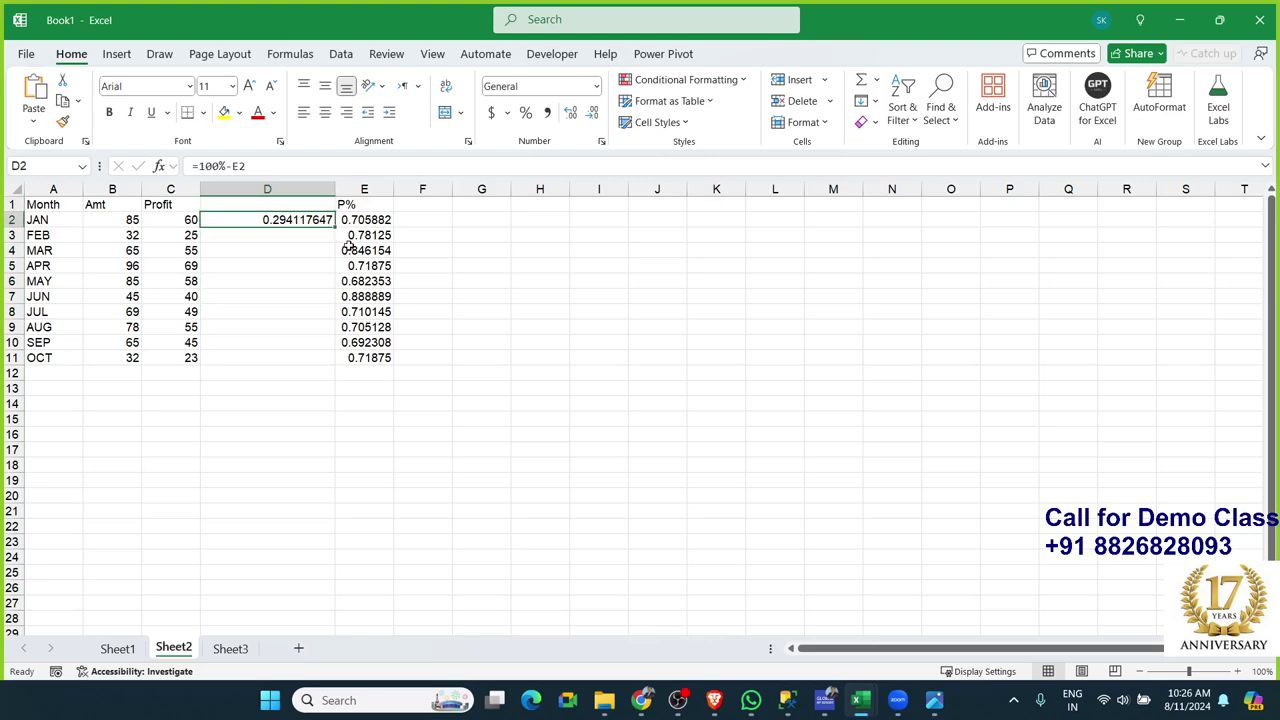
pyautogui.hotkey('shift', 'Down')
pyautogui.hotkey('shift', 'Down')
pyautogui.hotkey('shift', 'Down')
pyautogui.hotkey('shift', 'Down')
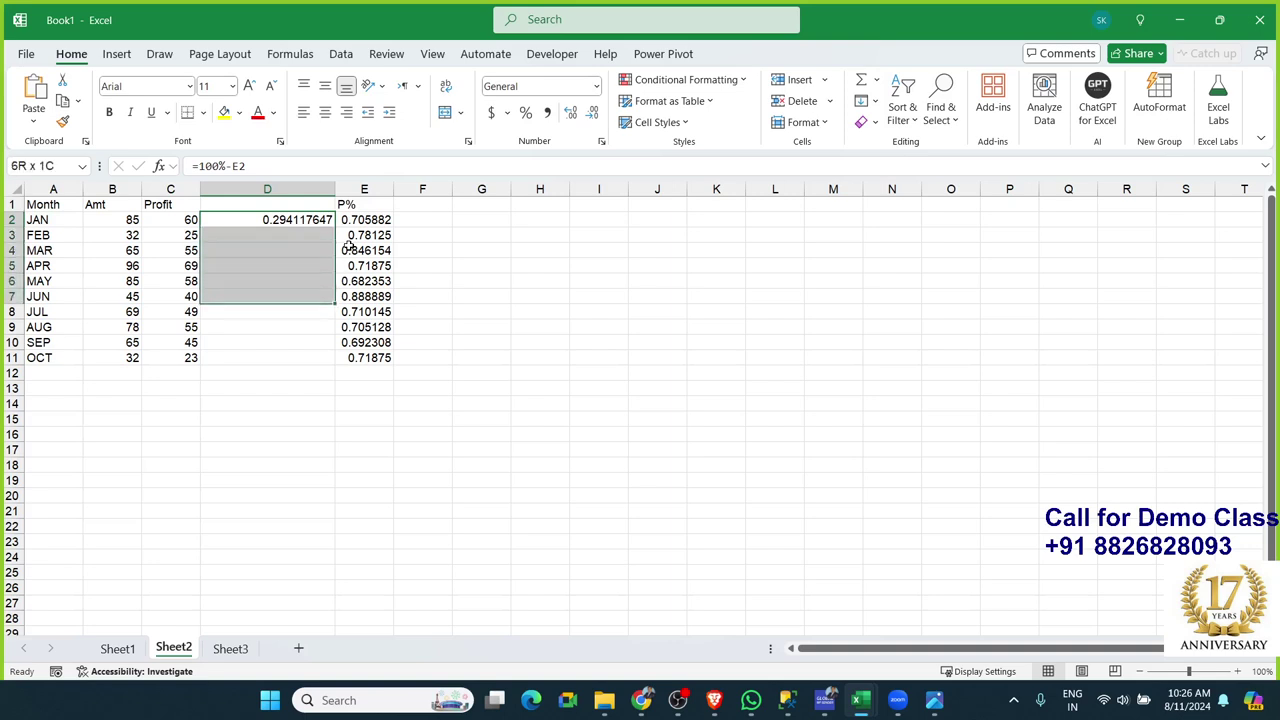
pyautogui.hotkey('shift', 'Down')
pyautogui.hotkey('shift', 'Down')
pyautogui.hotkey('shift', 'Down')
pyautogui.hotkey('shift', 'Down')
pyautogui.hotkey('shift', 'Down')
pyautogui.hotkey('ctrl', 'd')
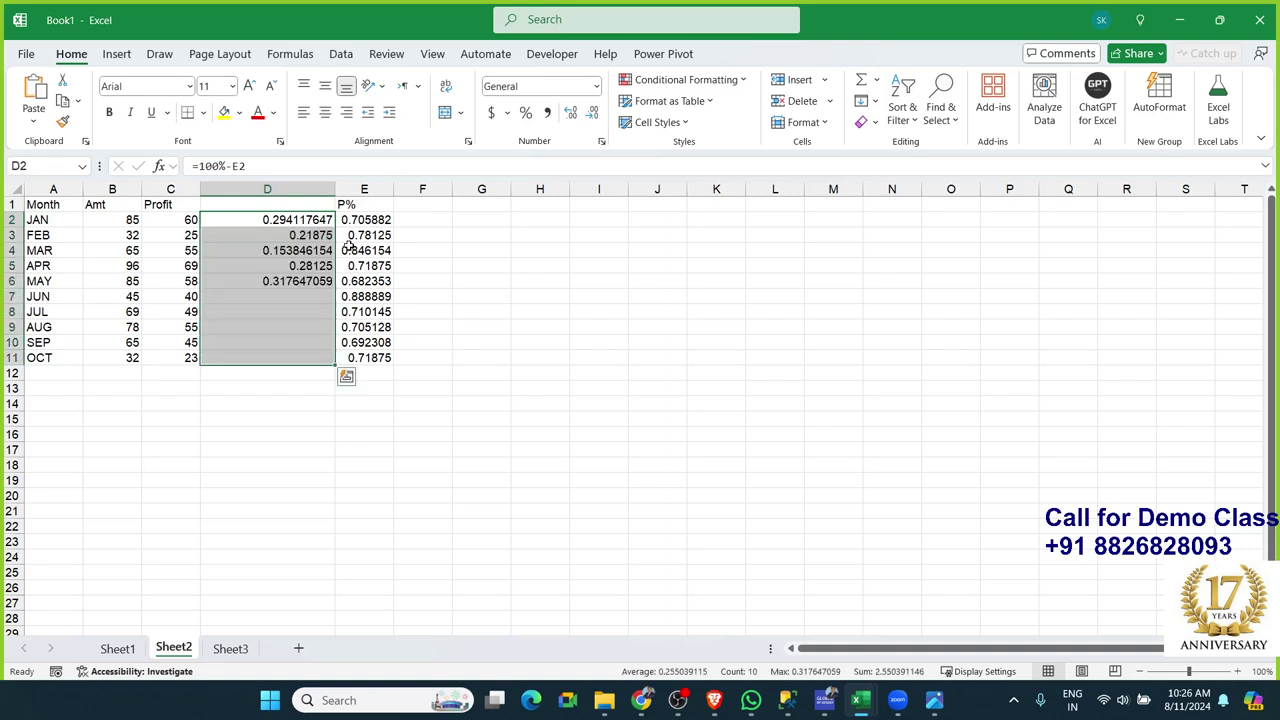
pyautogui.hotkey('shift', 'Right')
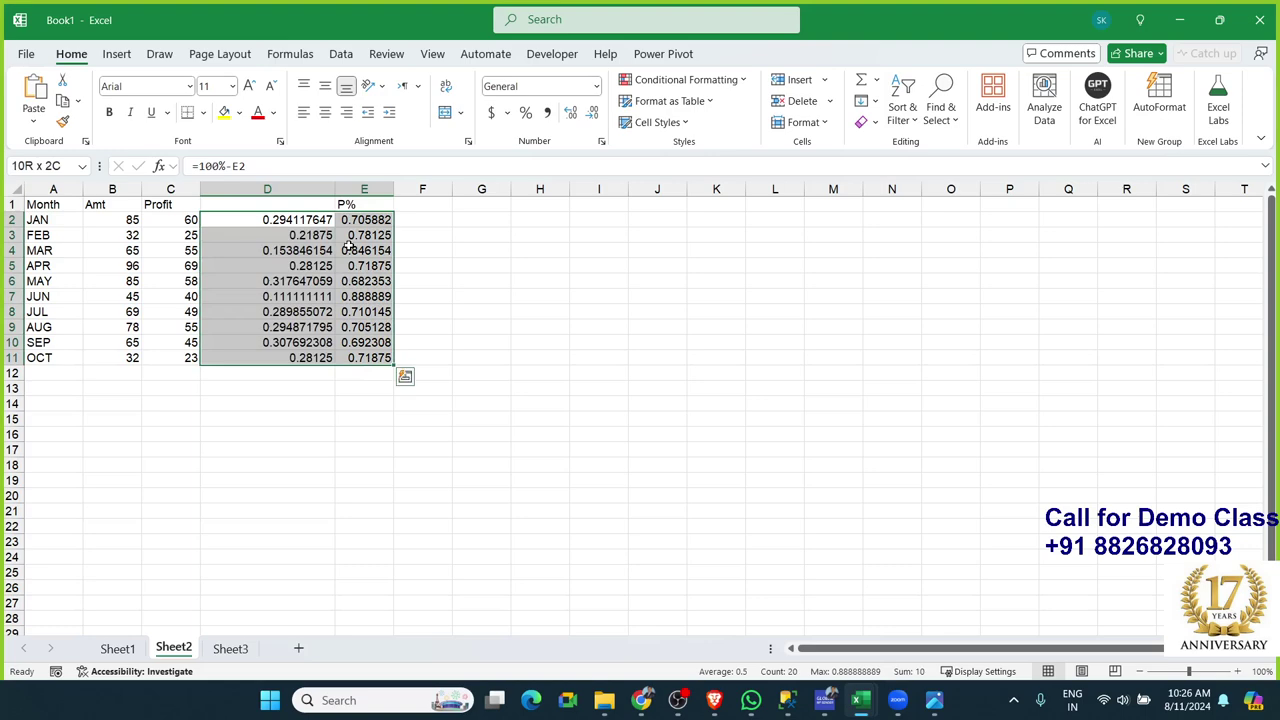
pyautogui.hotkey('ctrl', 'shift', '5')
# Insert a stacked column chart of D2:E11, then move and enlarge it beside the table
pyautogui.click(345, 220)
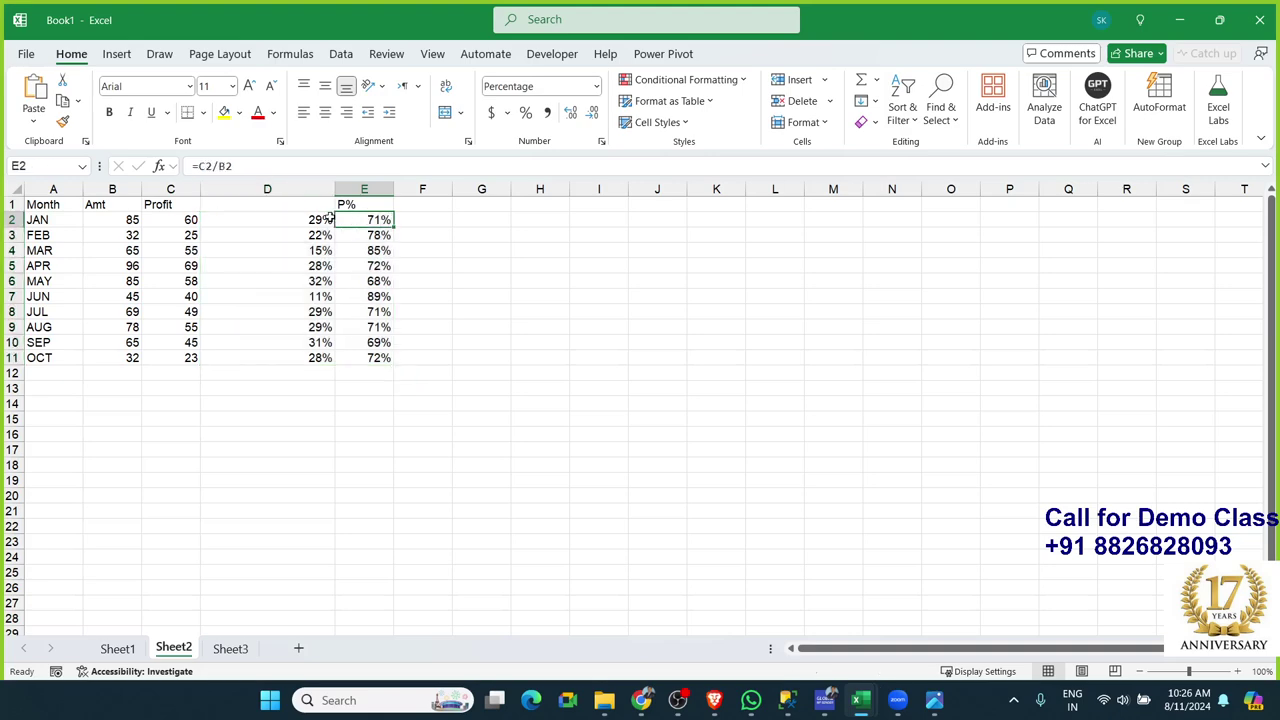
pyautogui.click(318, 219)
pyautogui.moveTo(340, 231); pyautogui.dragTo(378, 358)
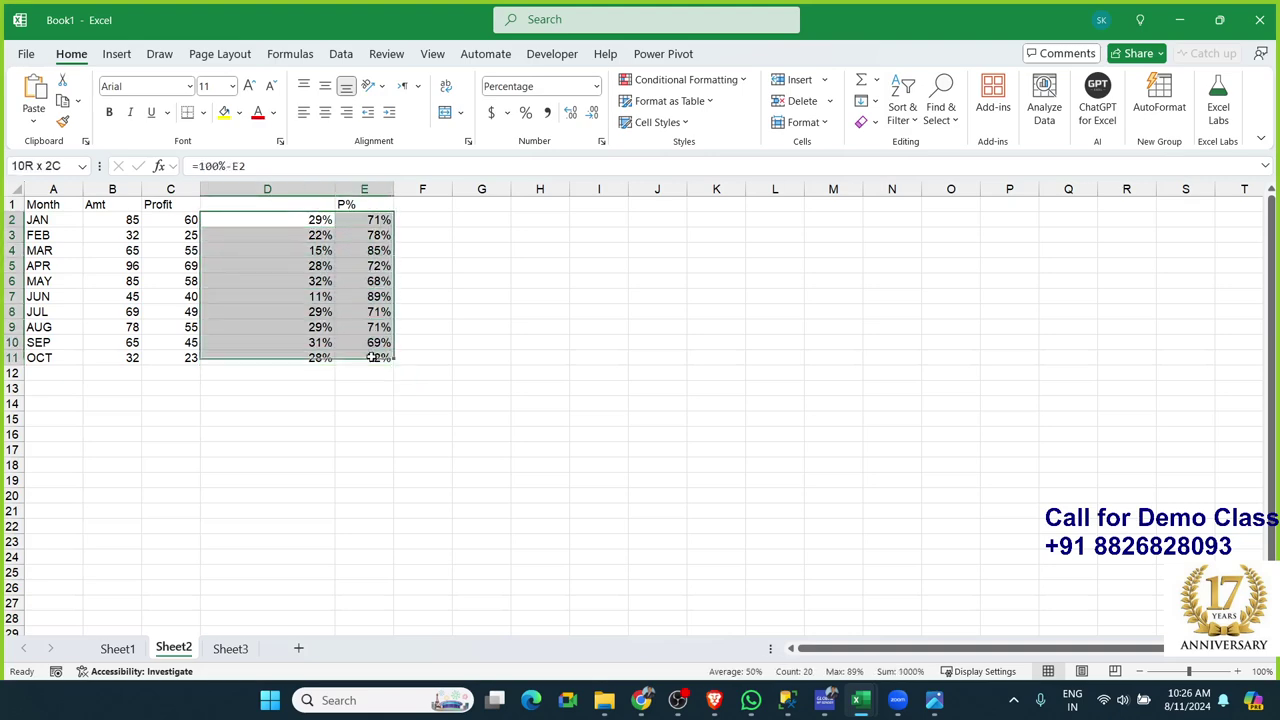
pyautogui.click(118, 55)
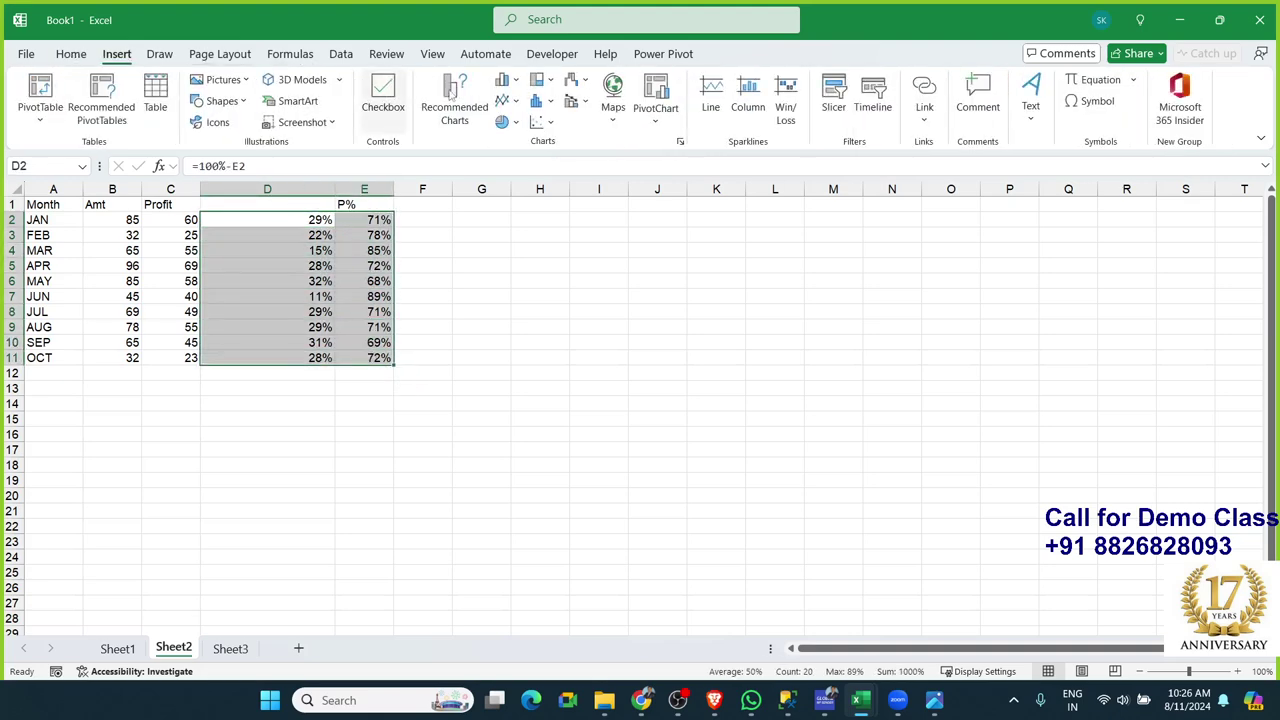
pyautogui.click(507, 80)
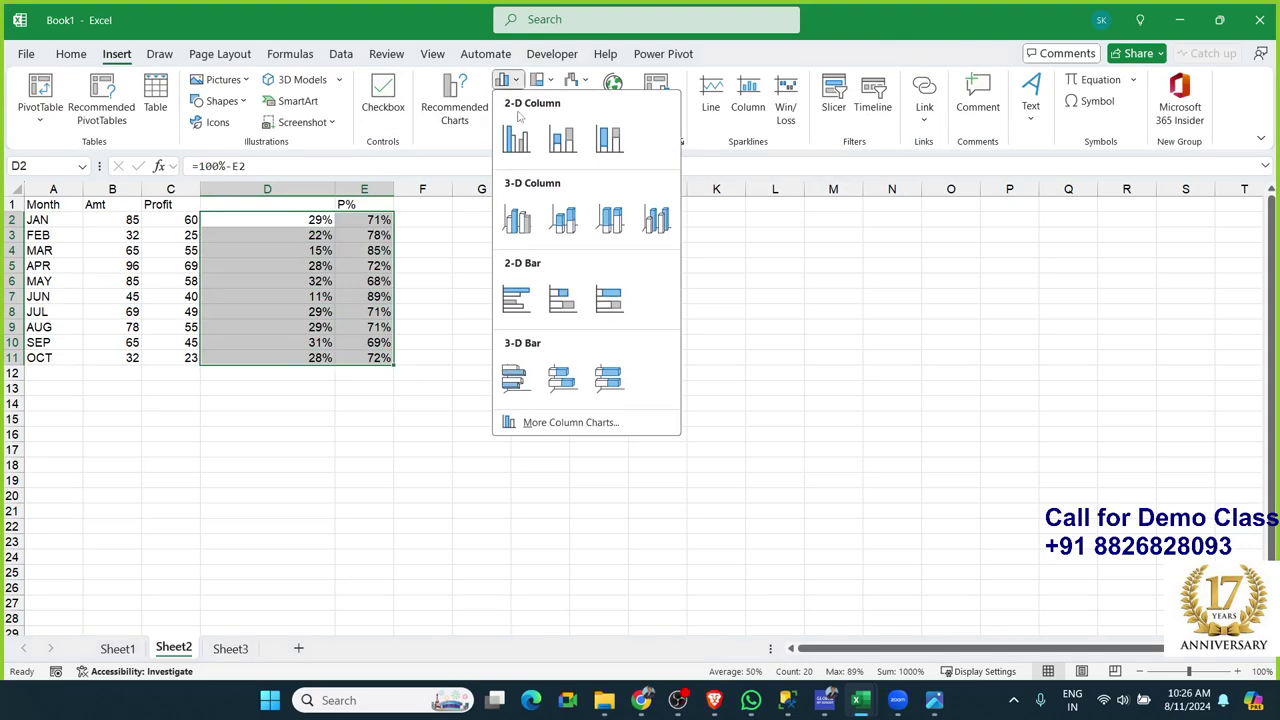
pyautogui.click(561, 141)
pyautogui.moveTo(495, 317); pyautogui.dragTo(466, 242)
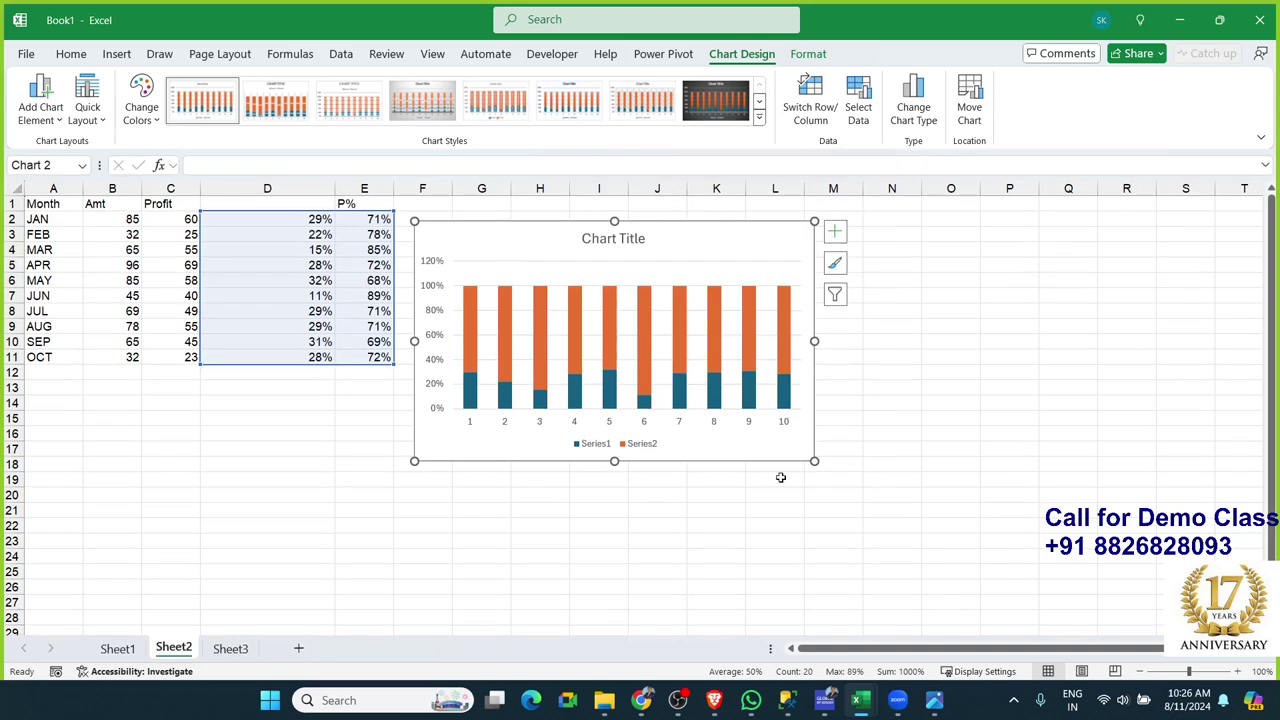
pyautogui.moveTo(815, 461); pyautogui.dragTo(975, 483)
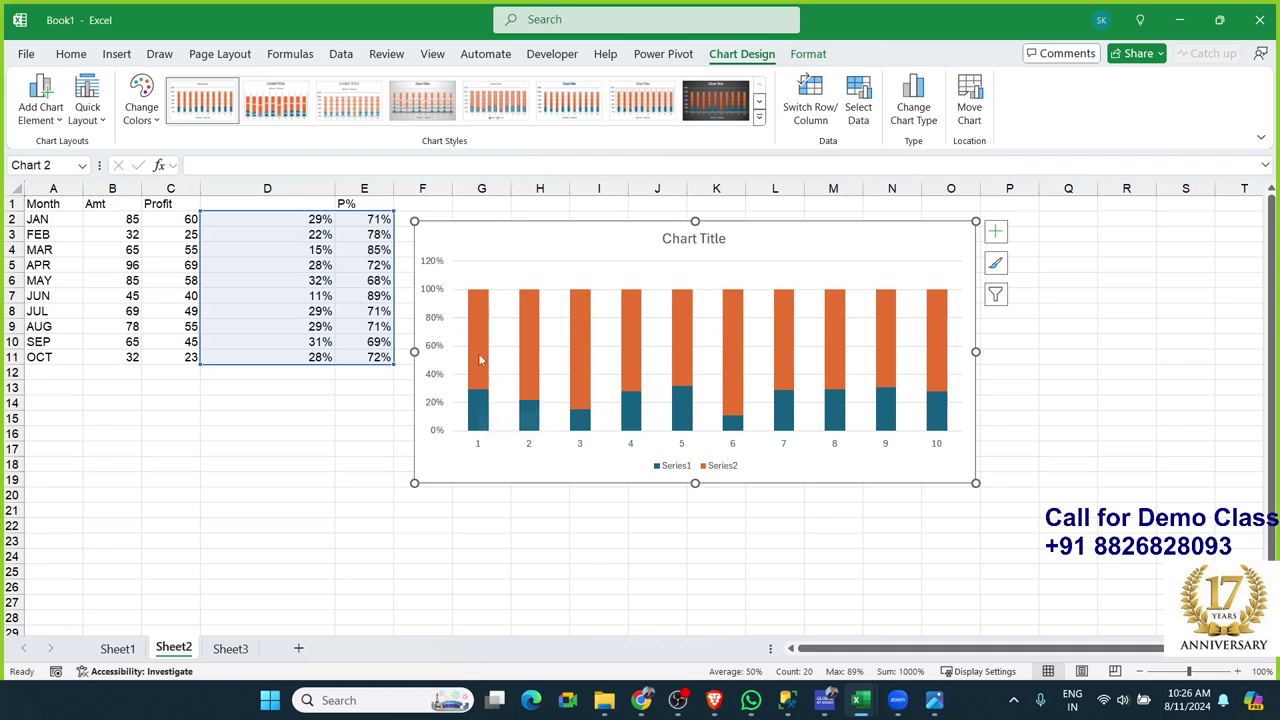
# Change Series1's plot order from 1 to 2 in its SERIES formula, placing P% bars at the base
pyautogui.click(480, 410)
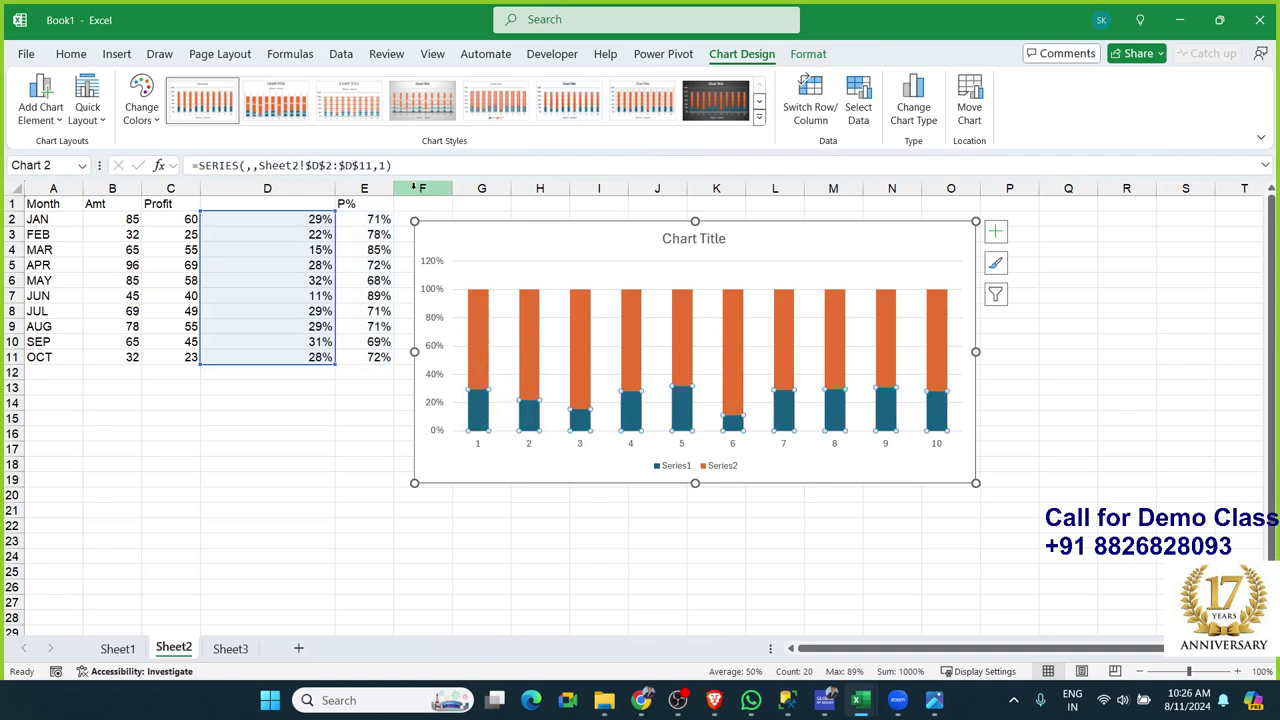
pyautogui.click(430, 168)
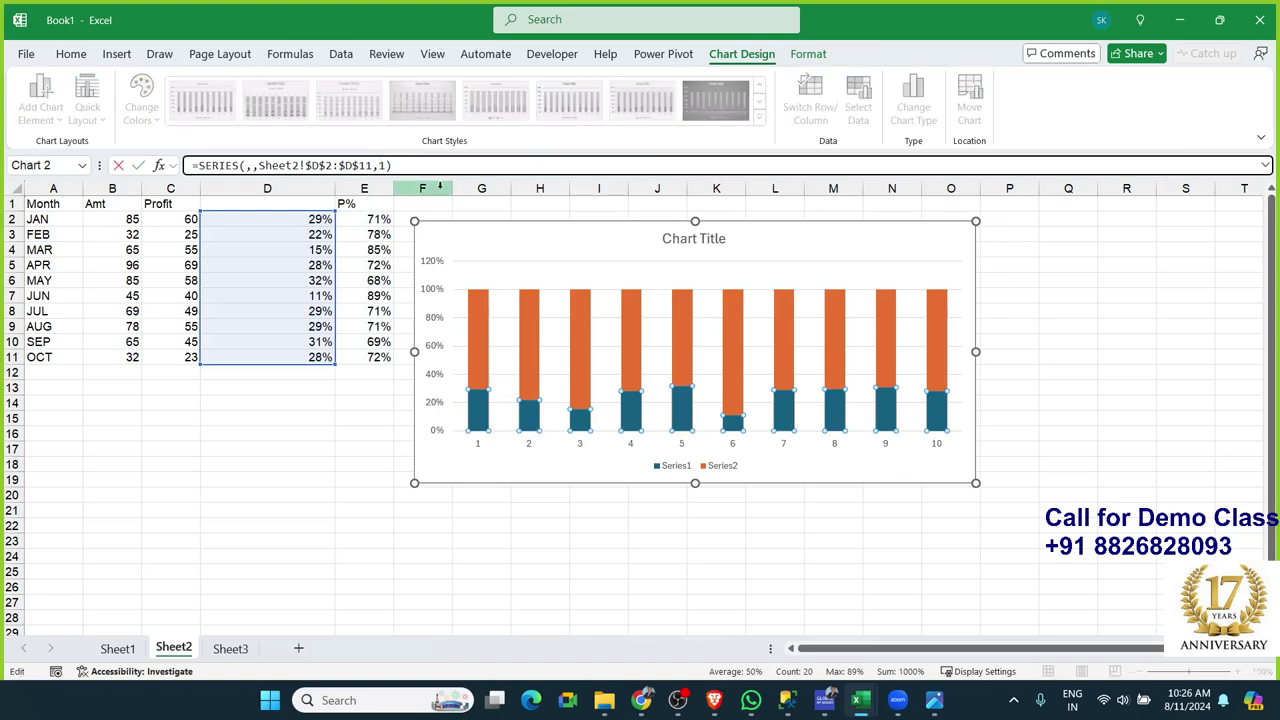
pyautogui.press('BackSpace')
pyautogui.write('2')
pyautogui.press('Return')
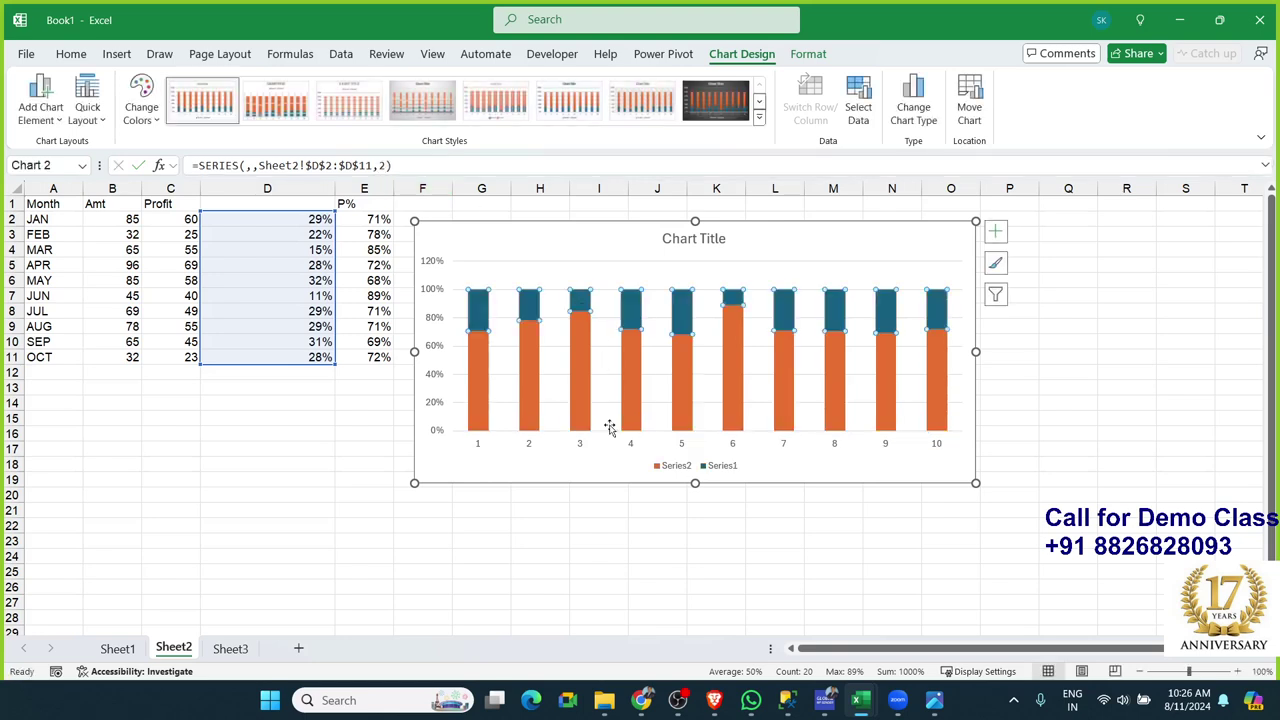
pyautogui.press('Escape')
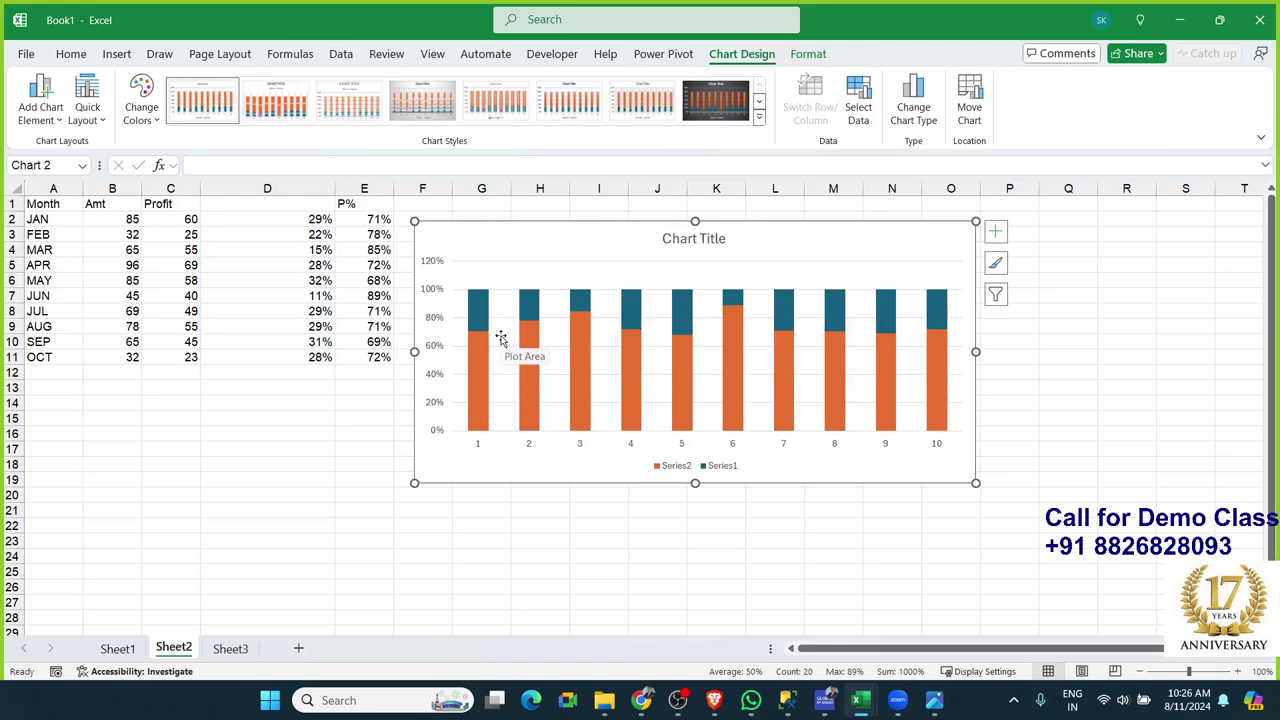
pyautogui.moveTo(478, 370)
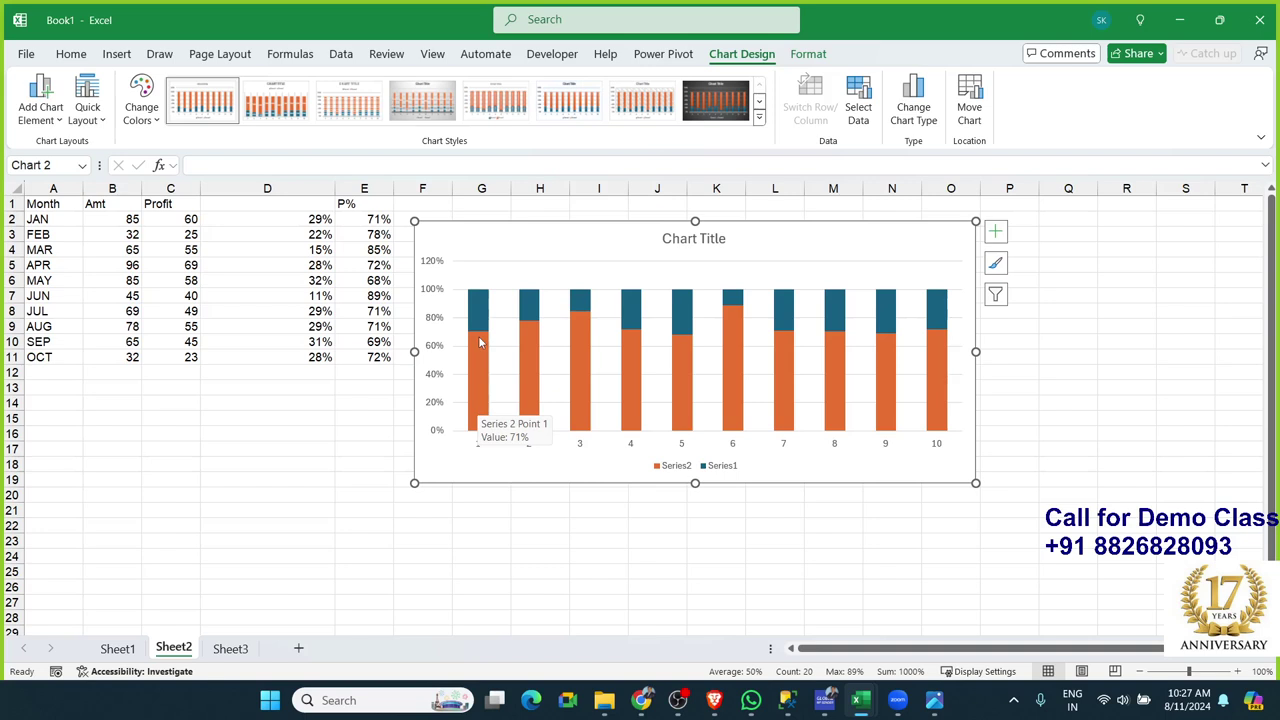
# Switch to the 1Excel.jpg image already open in Photos from the taskbar
pyautogui.click(944, 709)
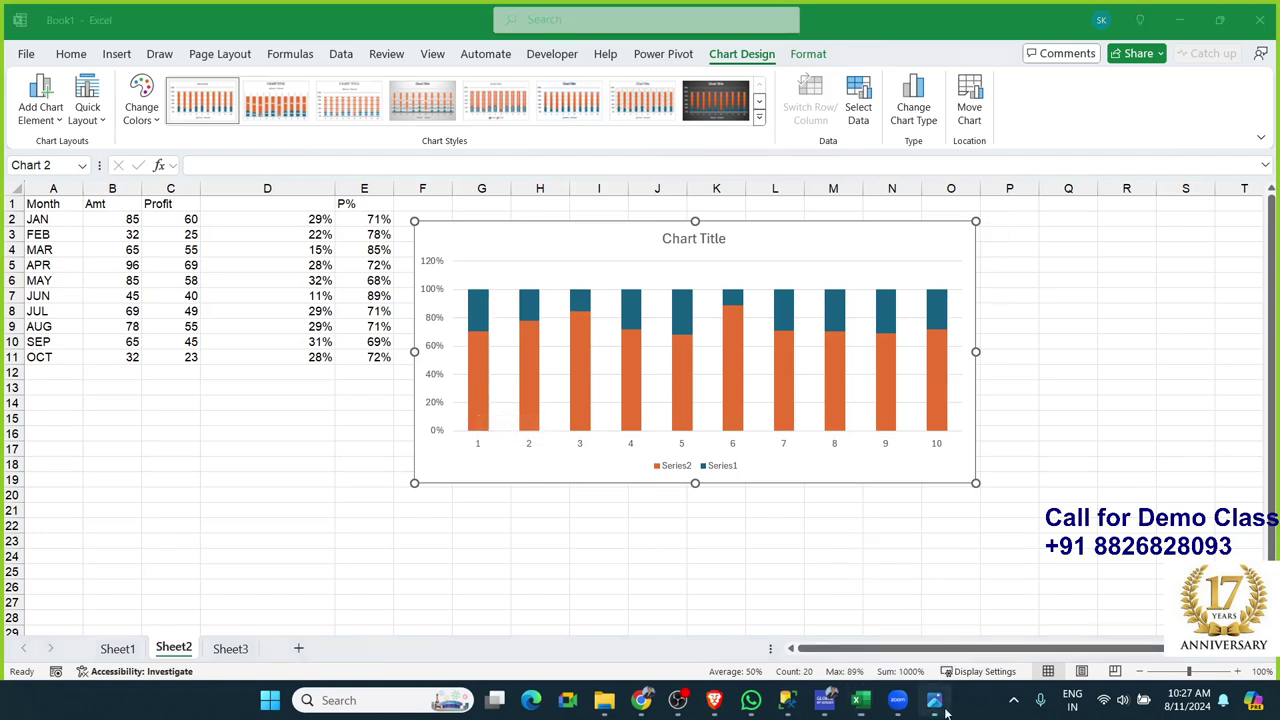